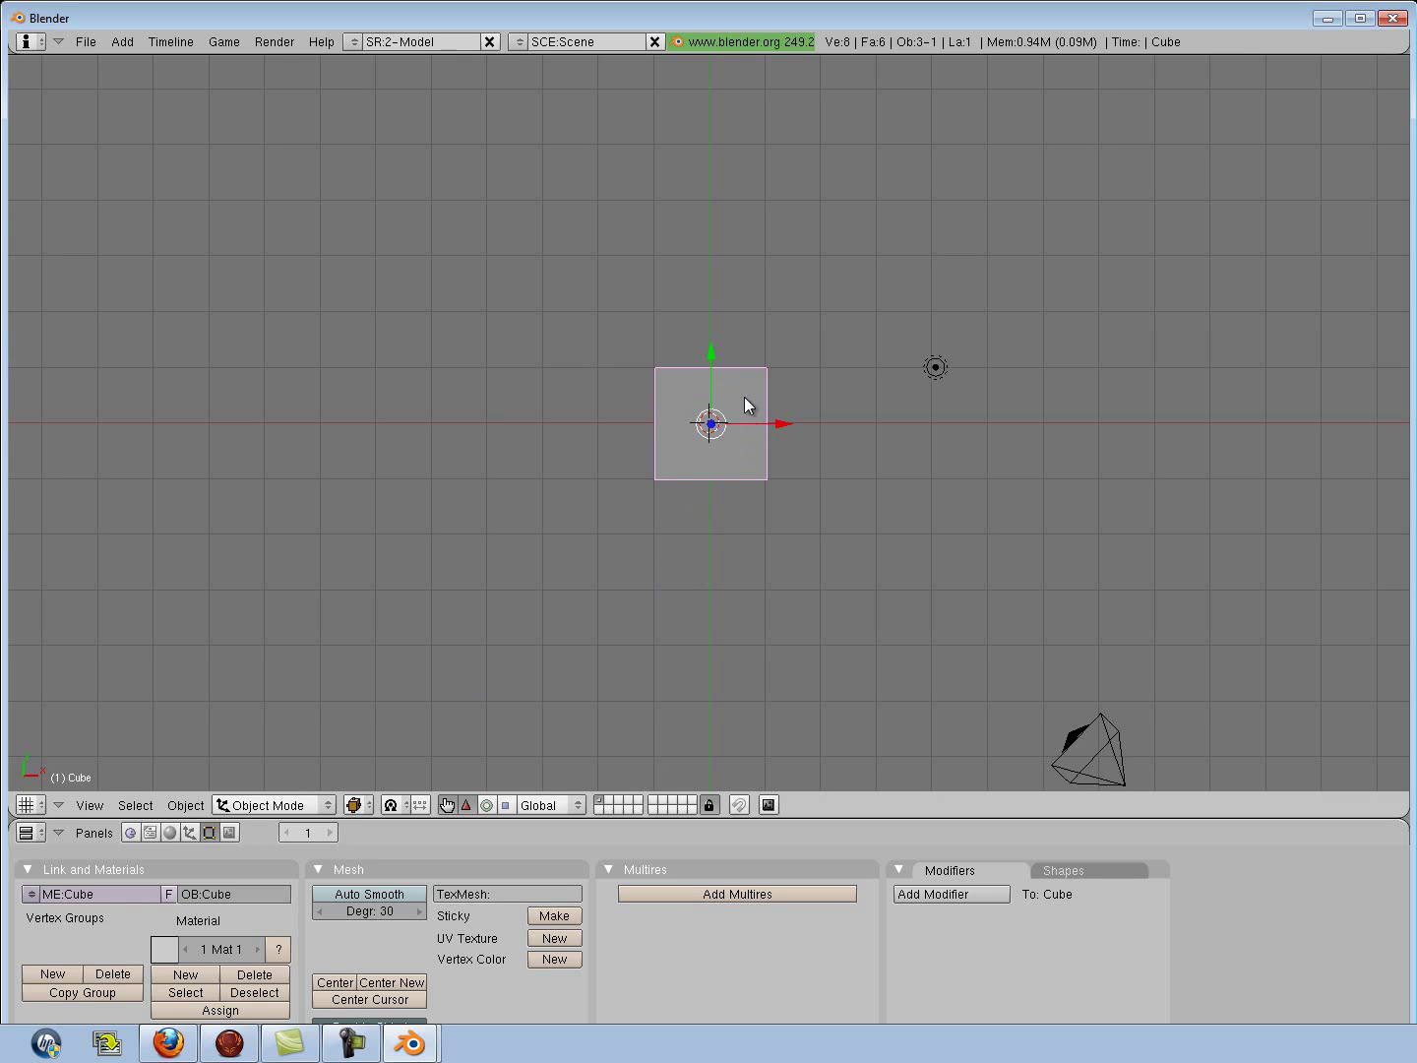
# Delete the default cube and confirm the erase.
pyautogui.click(185, 807)
pyautogui.click(211, 590)
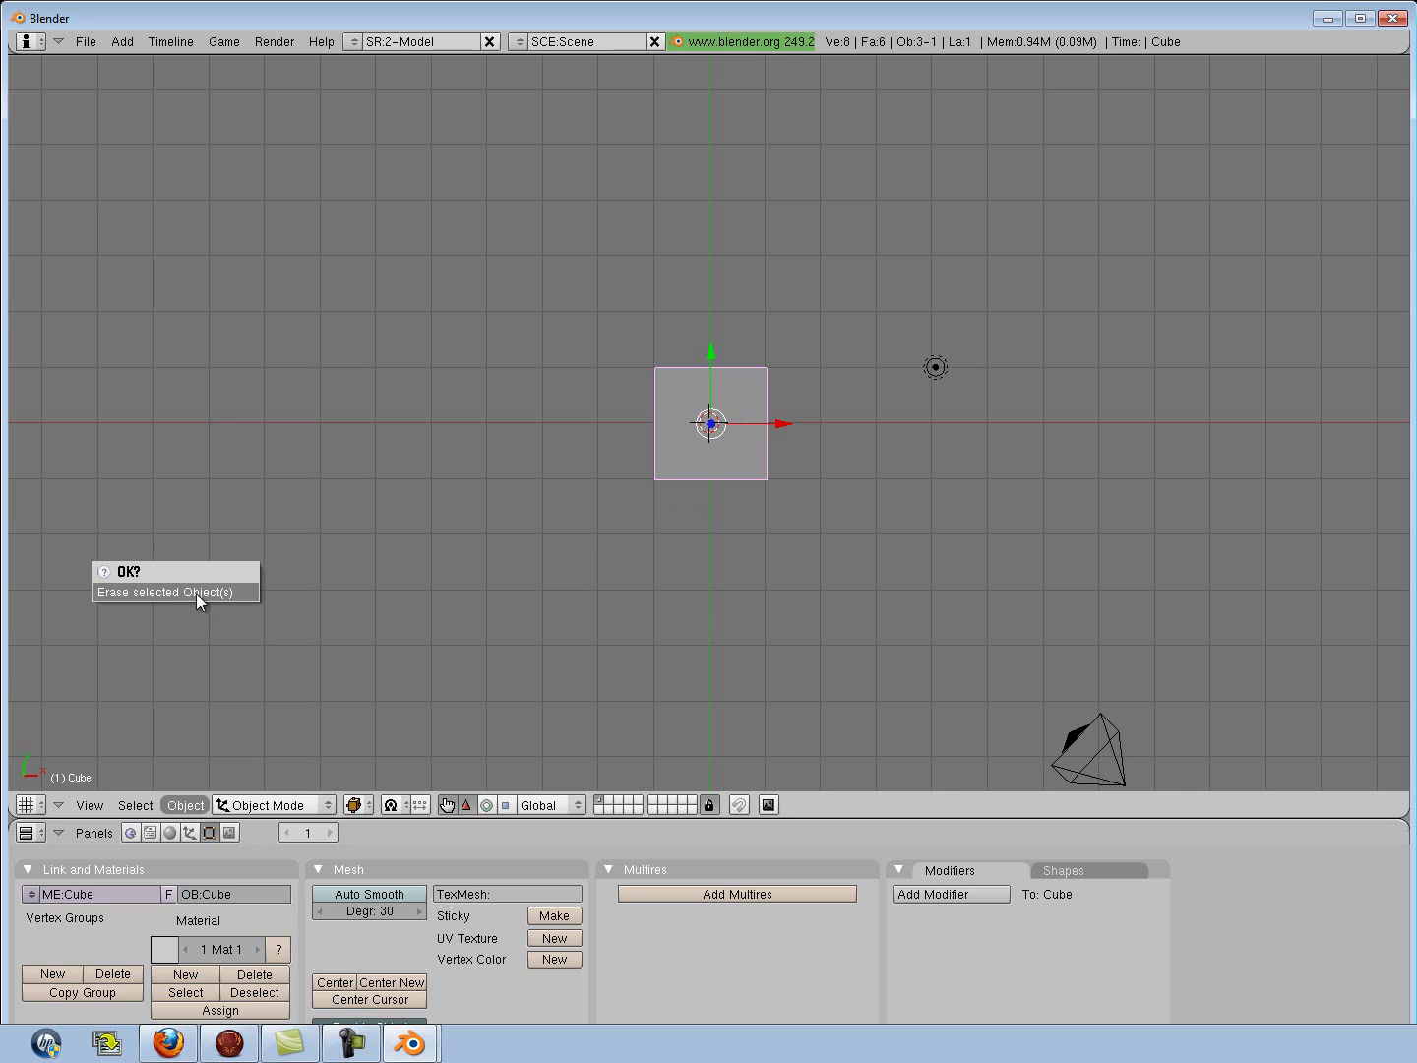
pyautogui.click(171, 590)
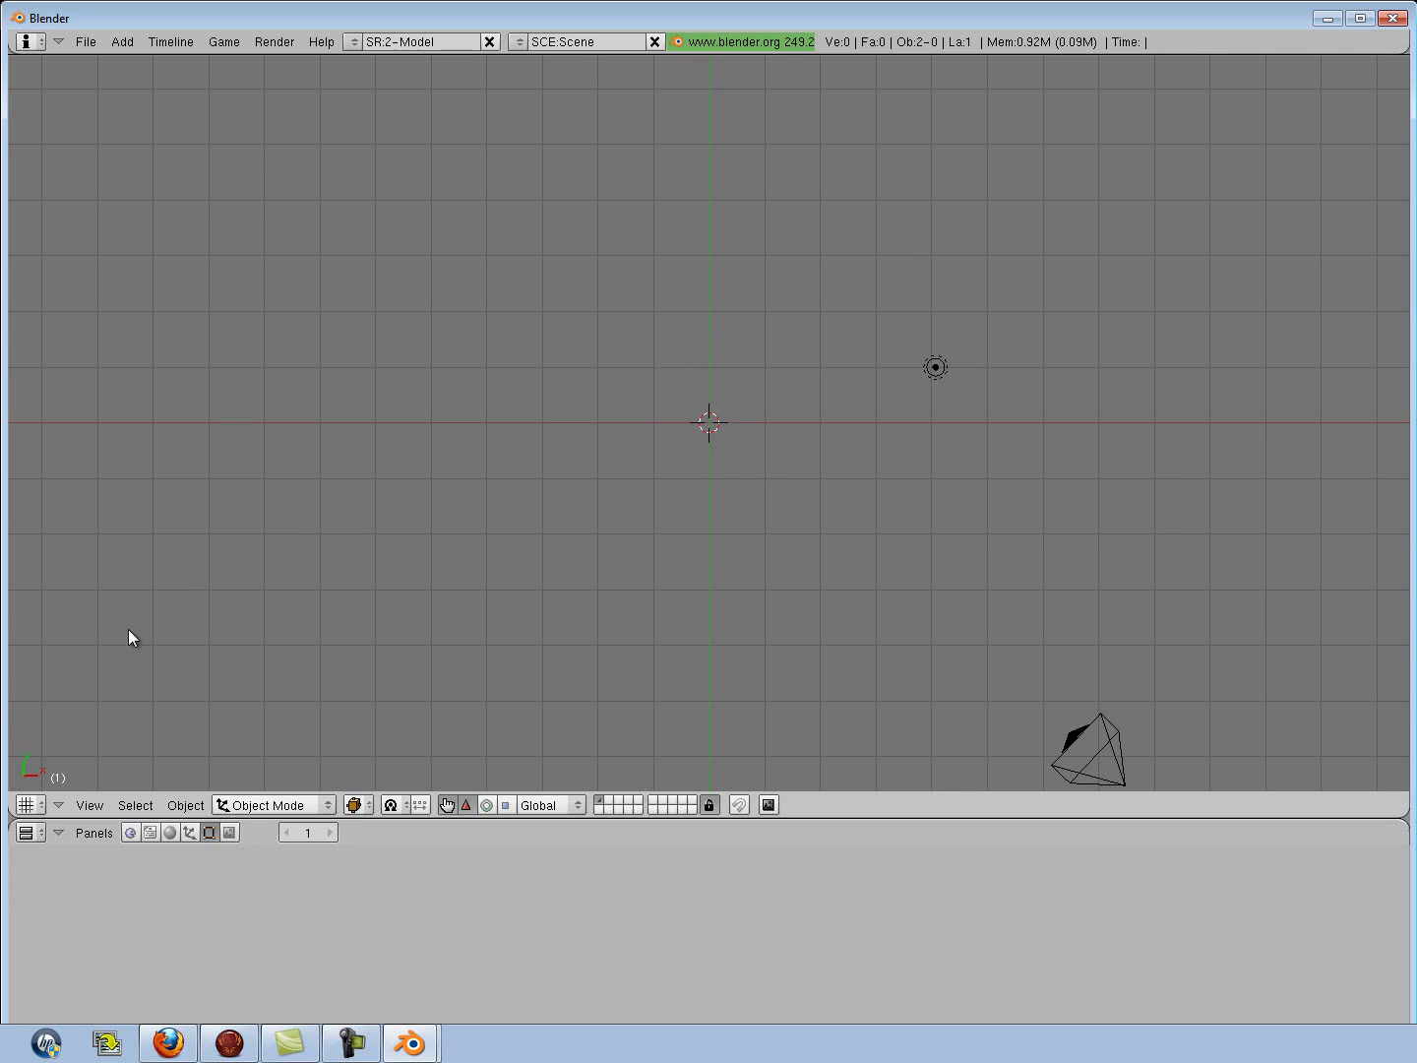
# Add a Sculpt Mesh with the Torus Z shape and build it at the scene centre.
pyautogui.click(123, 42)
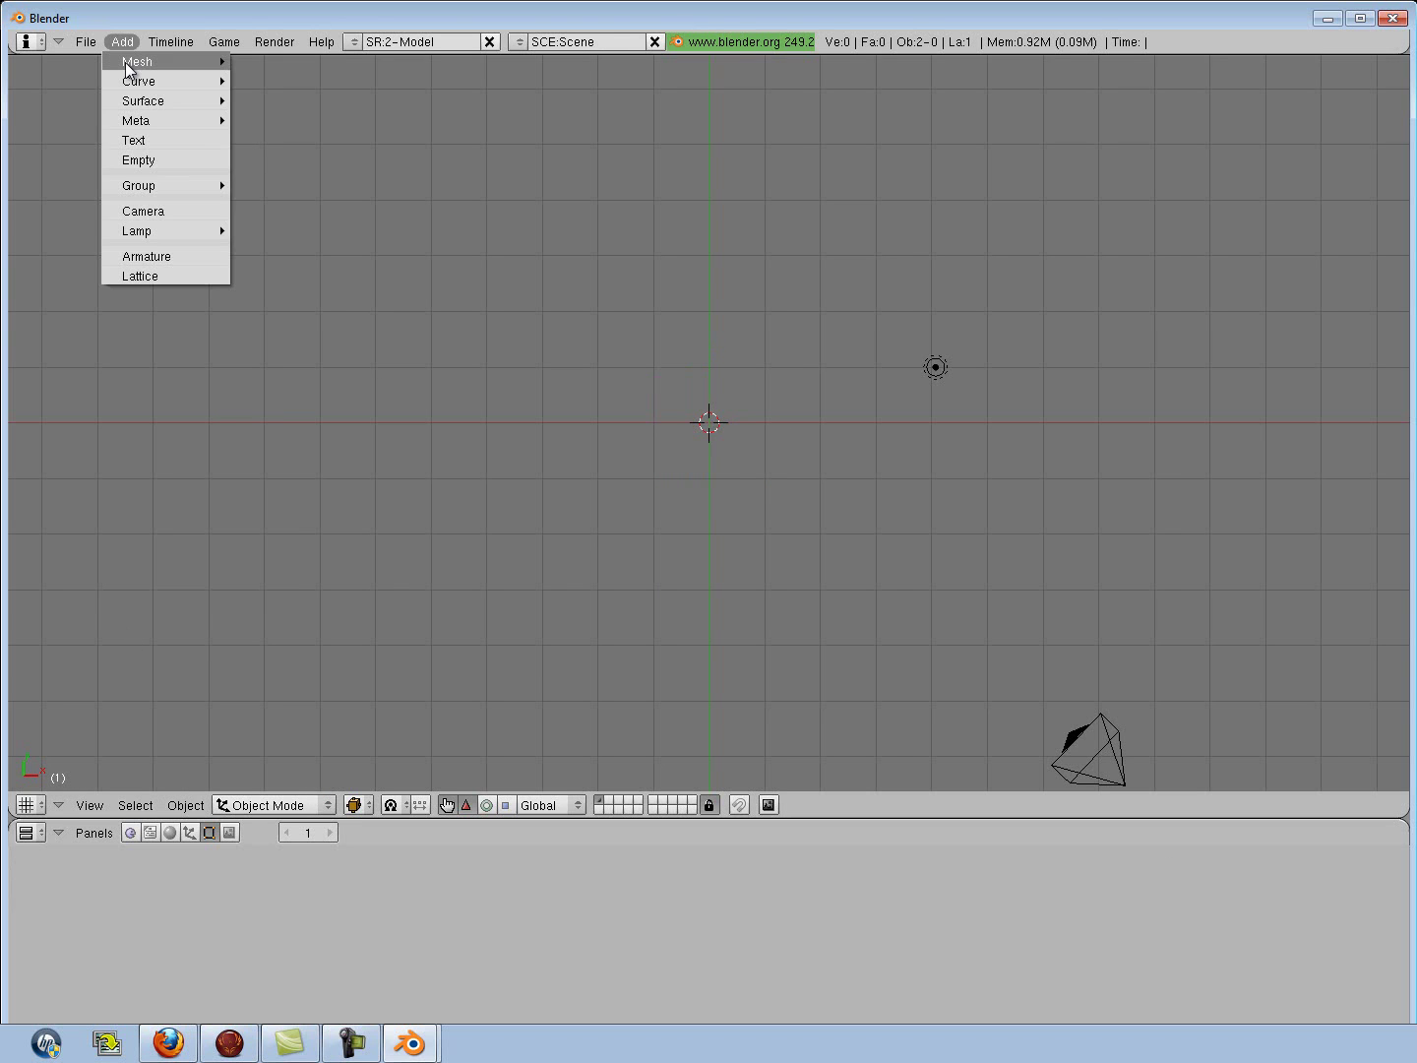
pyautogui.moveTo(127, 68)
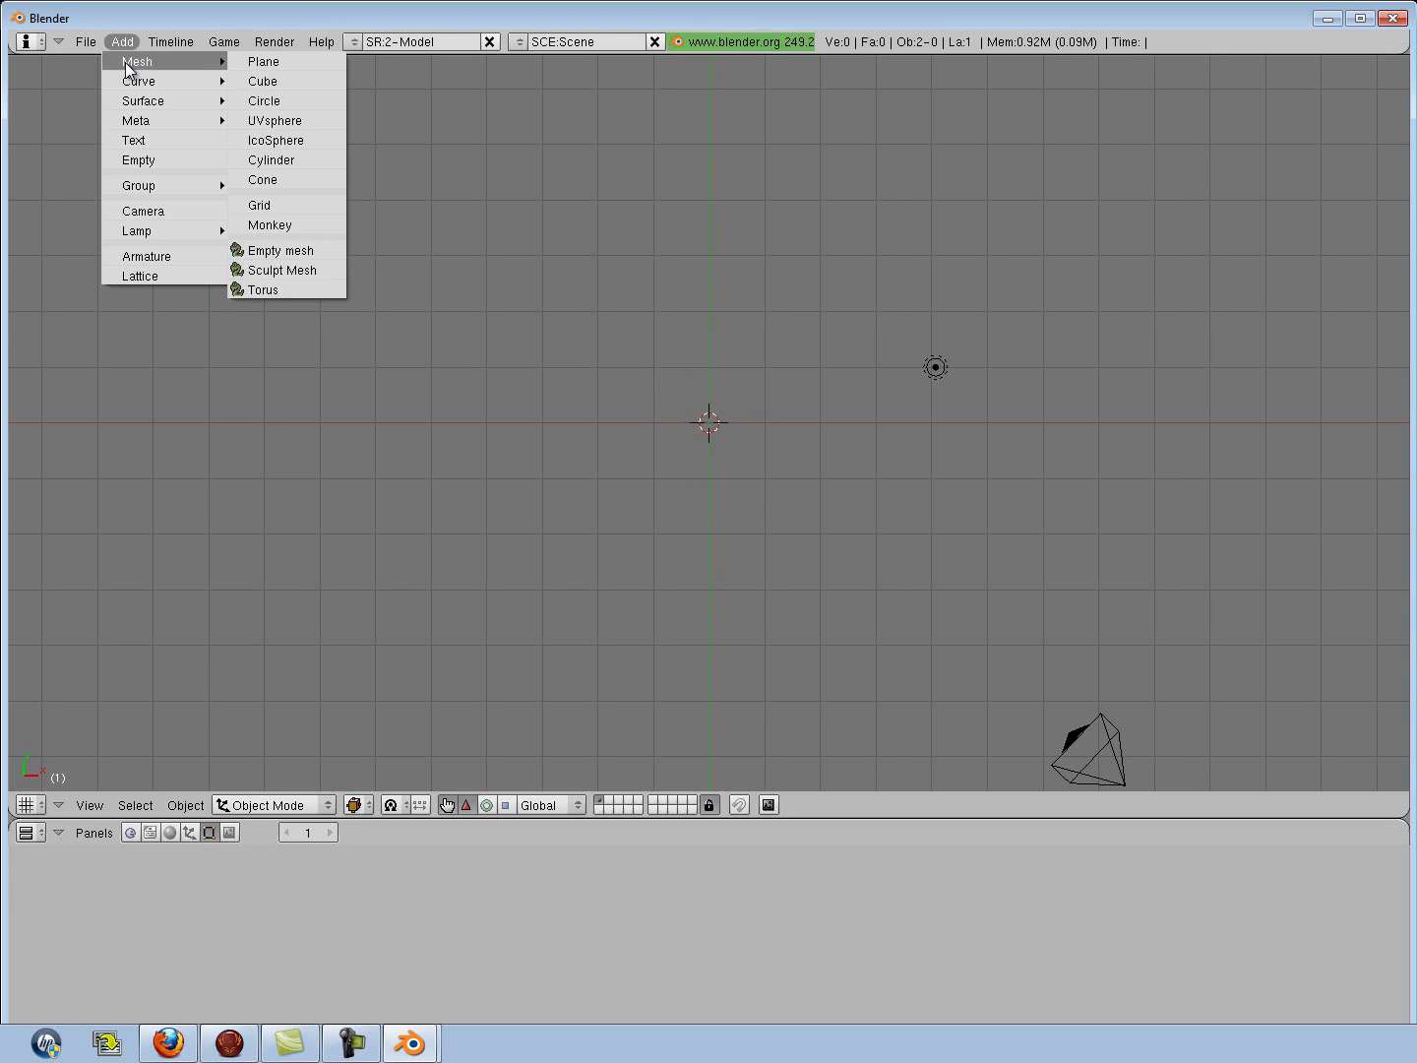
pyautogui.click(277, 271)
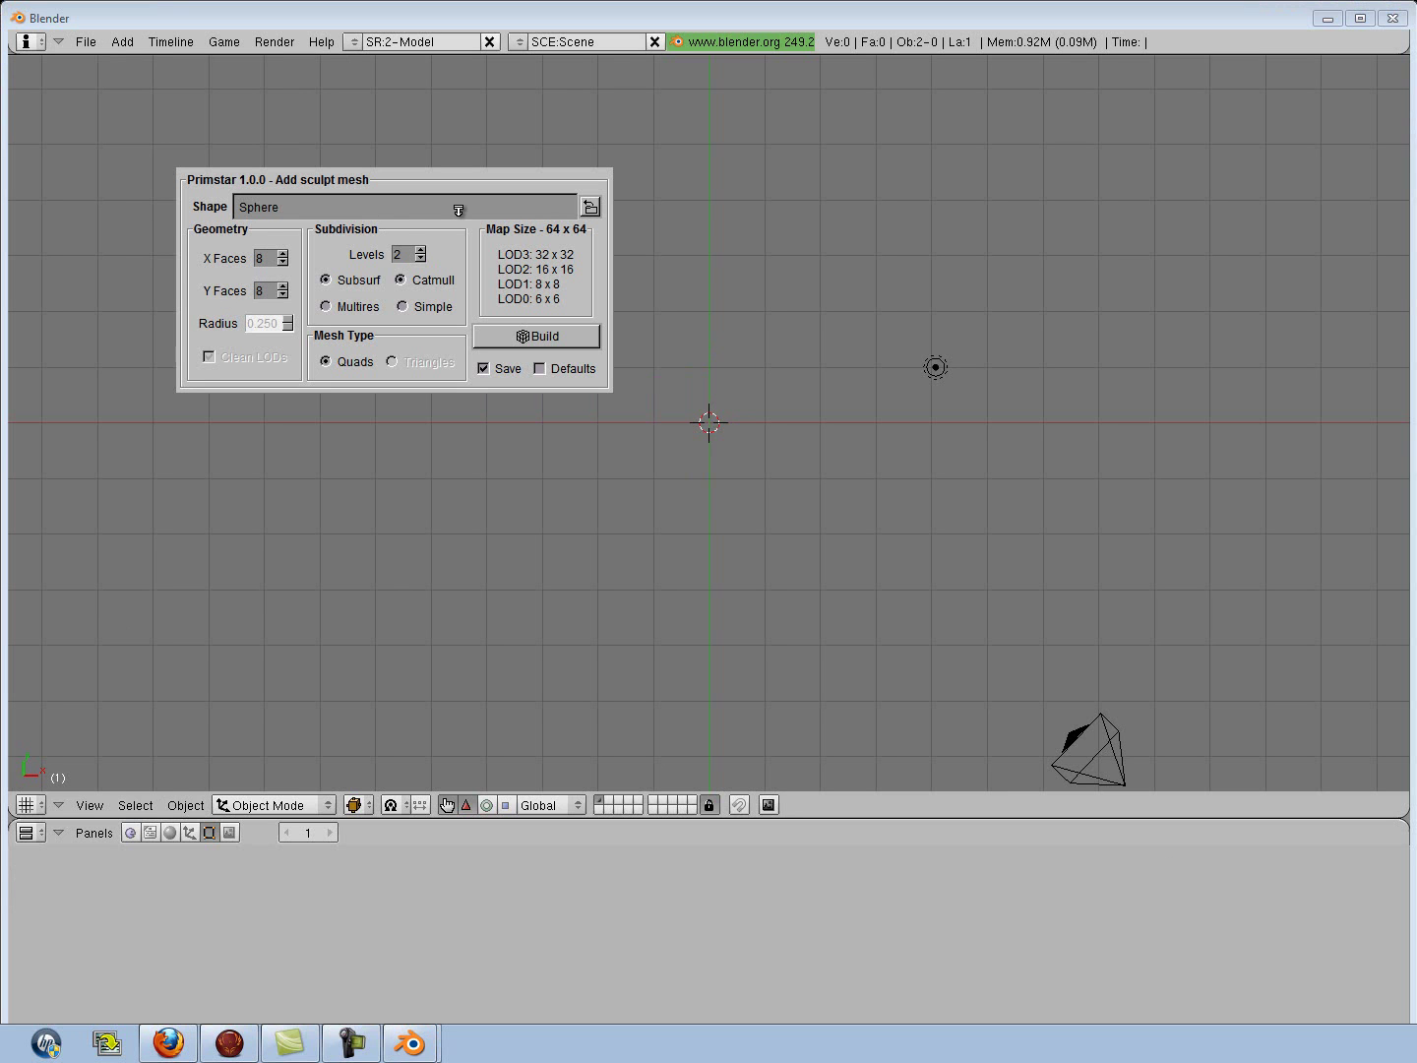
pyautogui.click(456, 210)
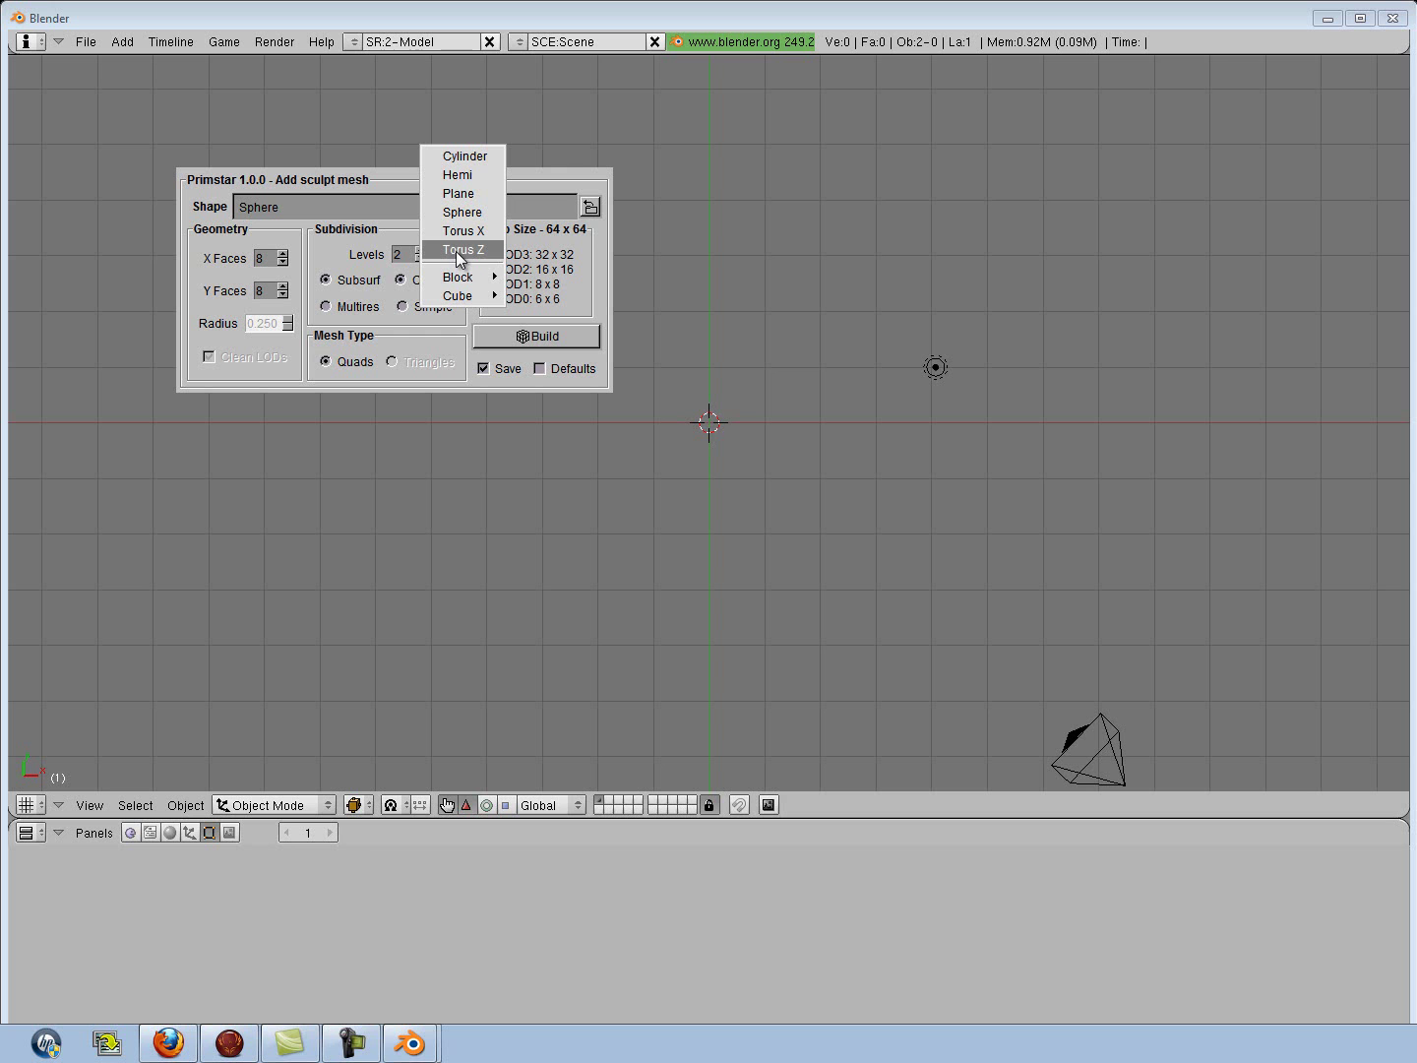
pyautogui.click(456, 252)
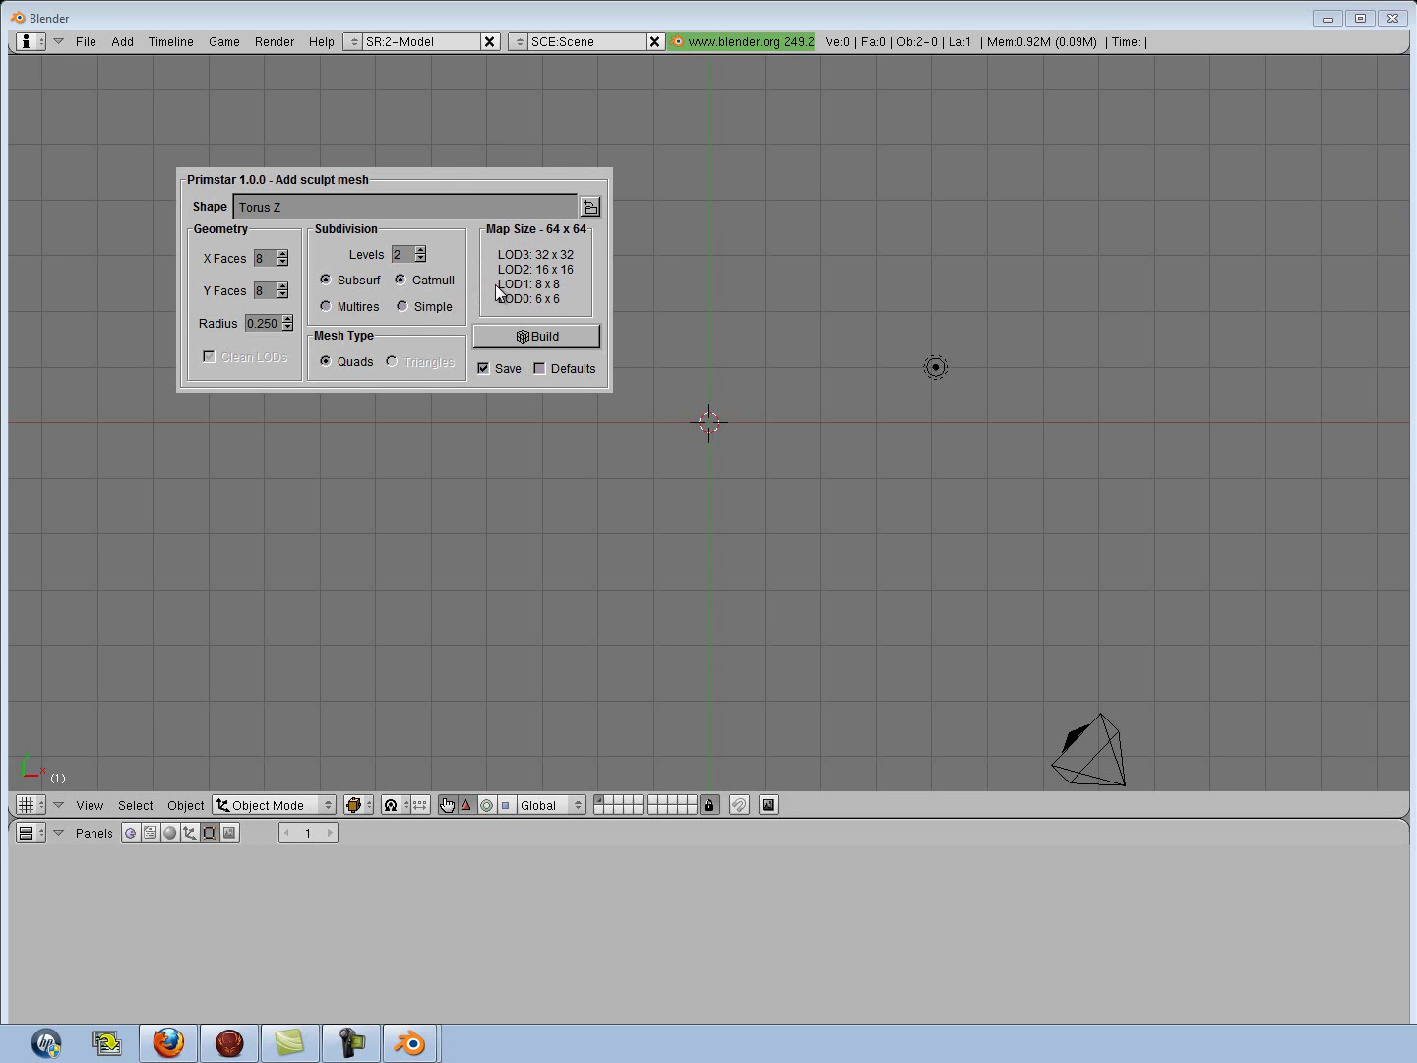
pyautogui.click(542, 335)
pyautogui.scroll(7, 809, 530)
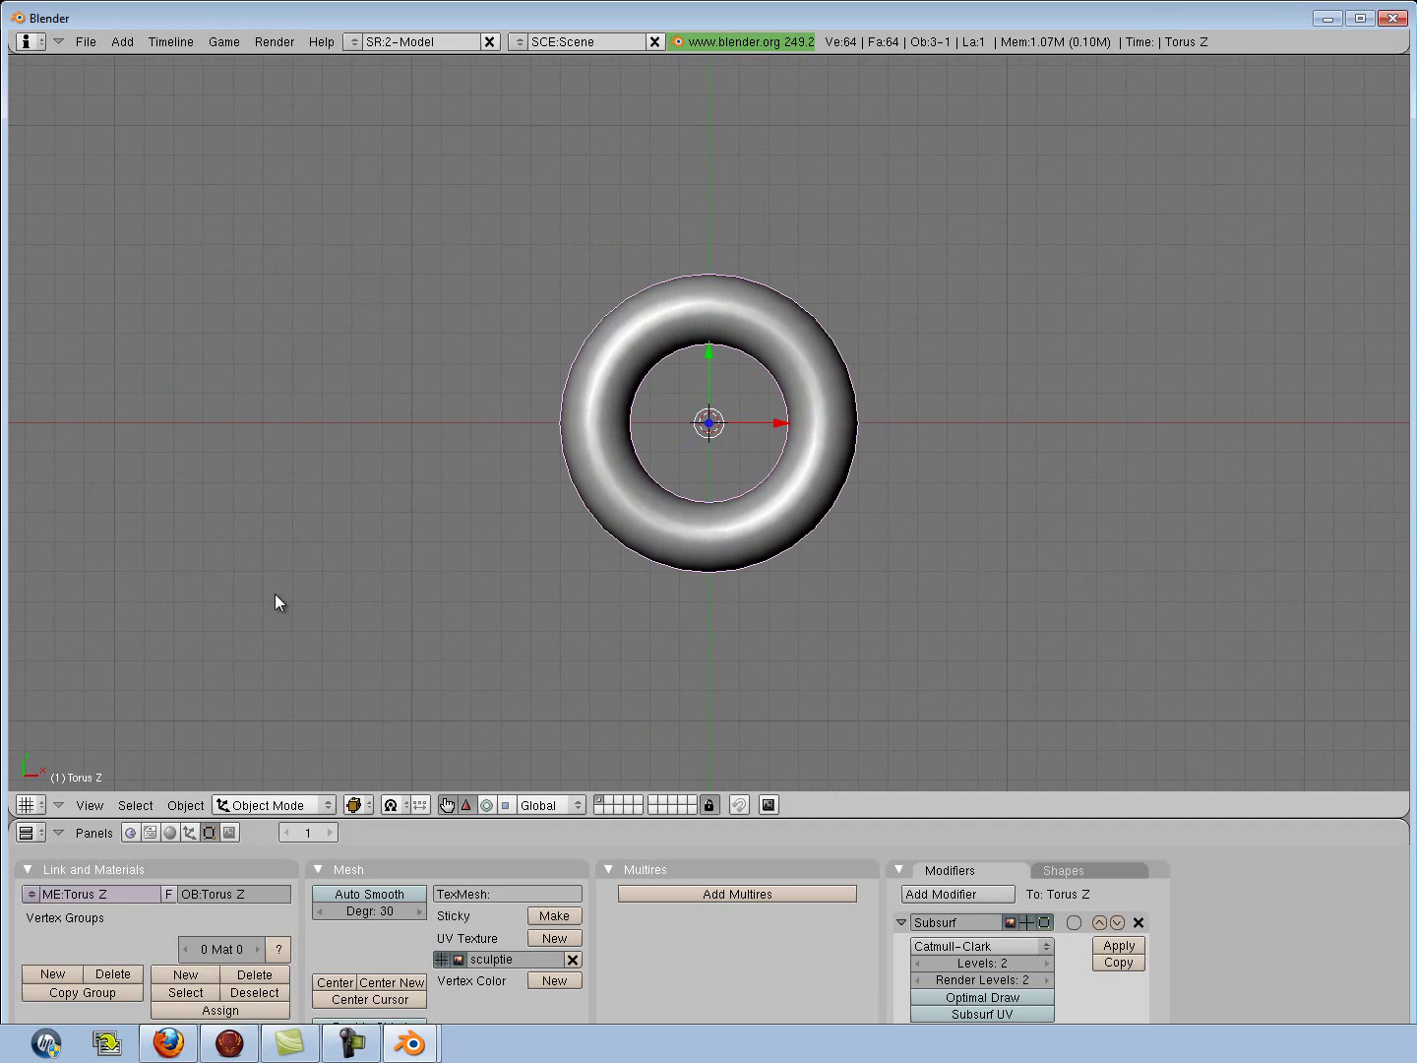
# Set the torus's ScaleX to 1.300 in Transform Properties to make it oval.
pyautogui.press('n')
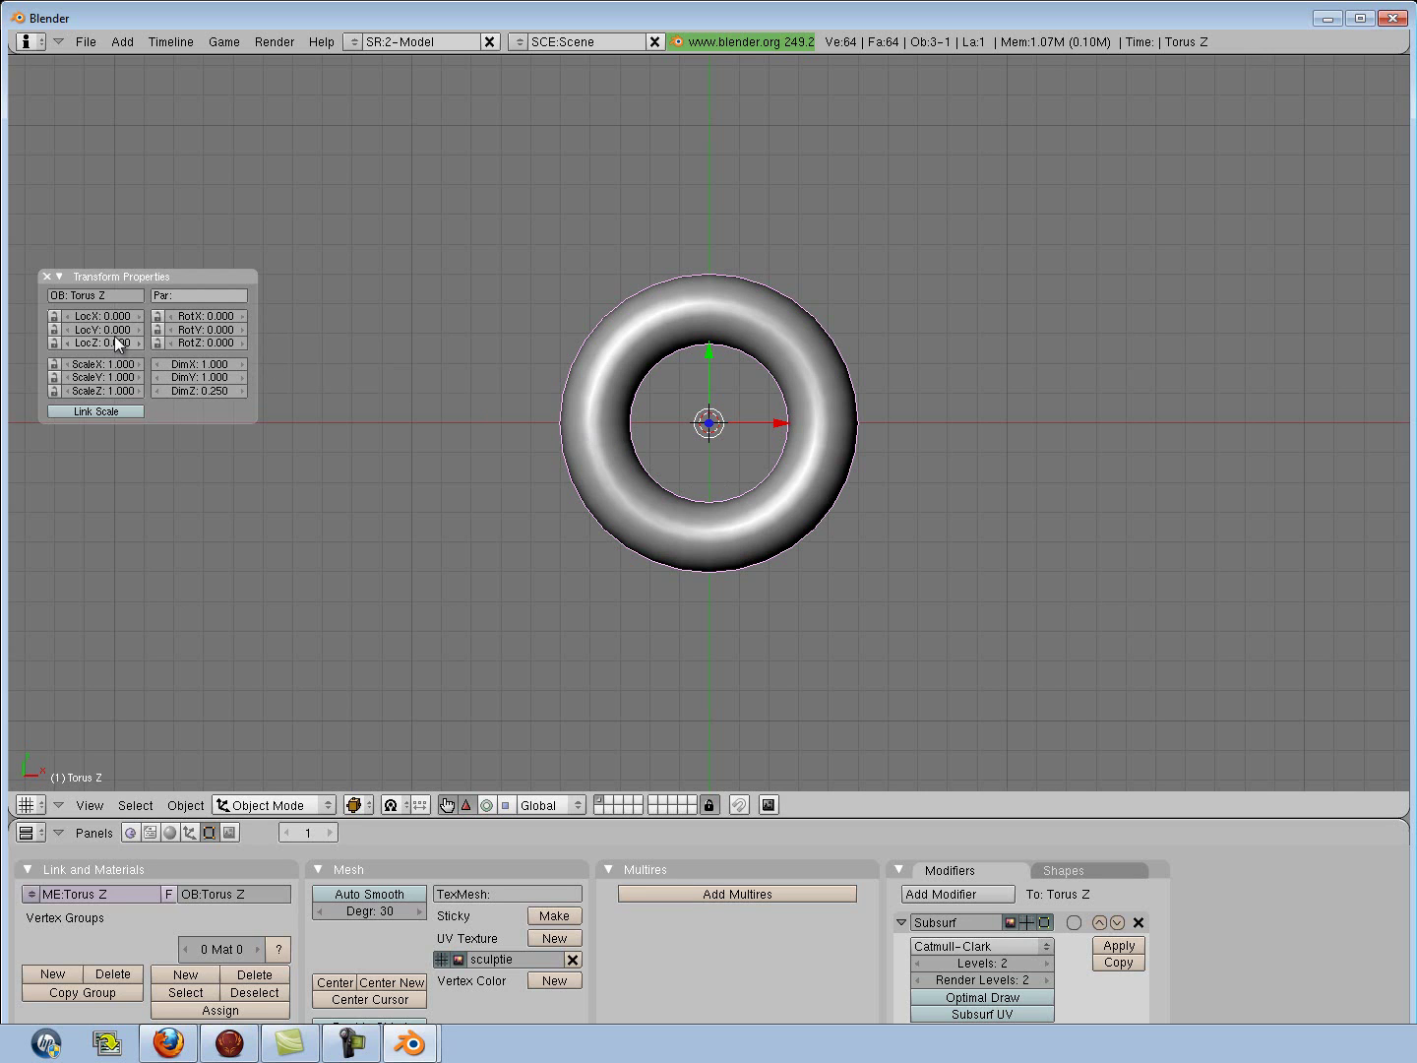
pyautogui.moveTo(137, 366); pyautogui.dragTo(144, 366)
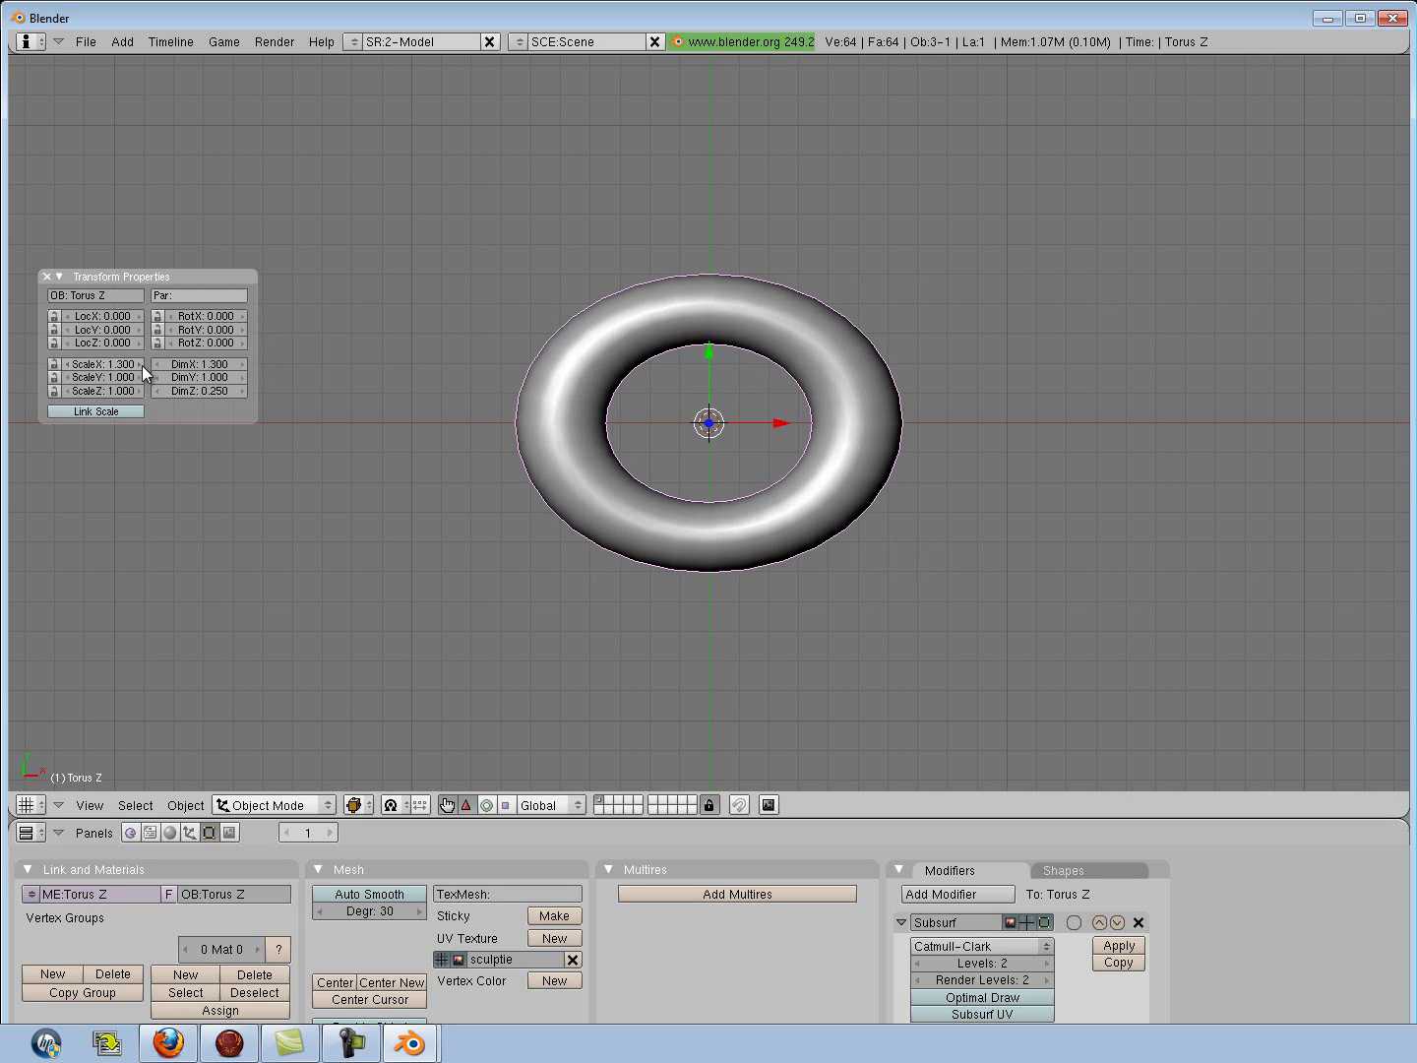
pyautogui.click(47, 277)
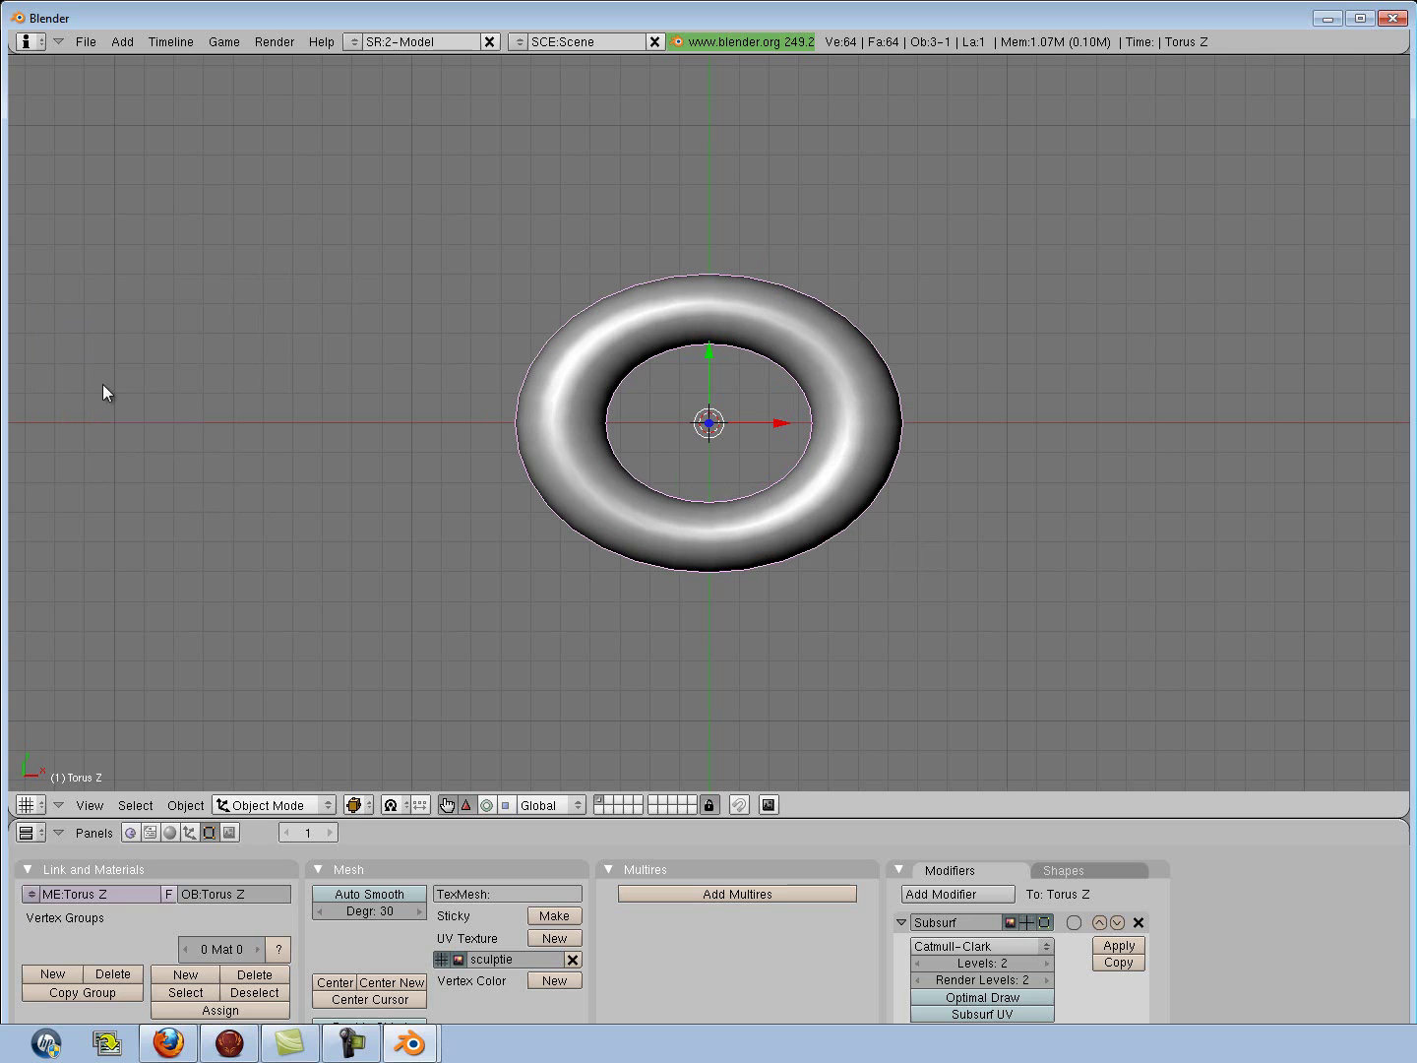
# Enter Sculpt Mode and switch the sculpt brush to Grab.
pyautogui.click(328, 810)
pyautogui.click(302, 746)
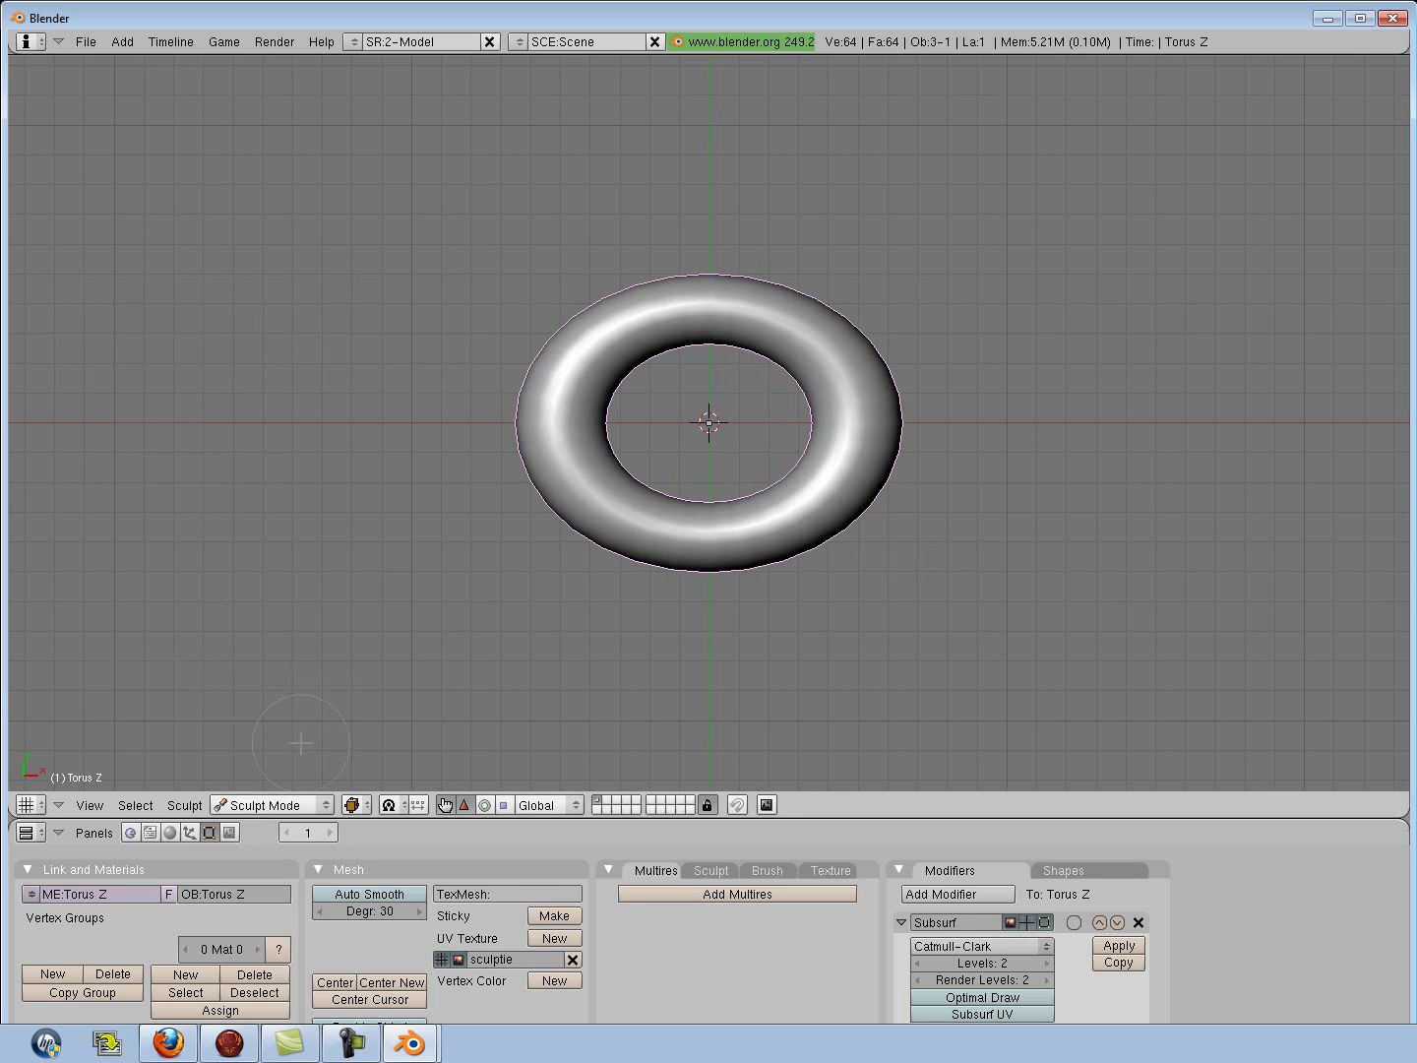
pyautogui.click(713, 870)
pyautogui.moveTo(846, 820); pyautogui.dragTo(844, 695)
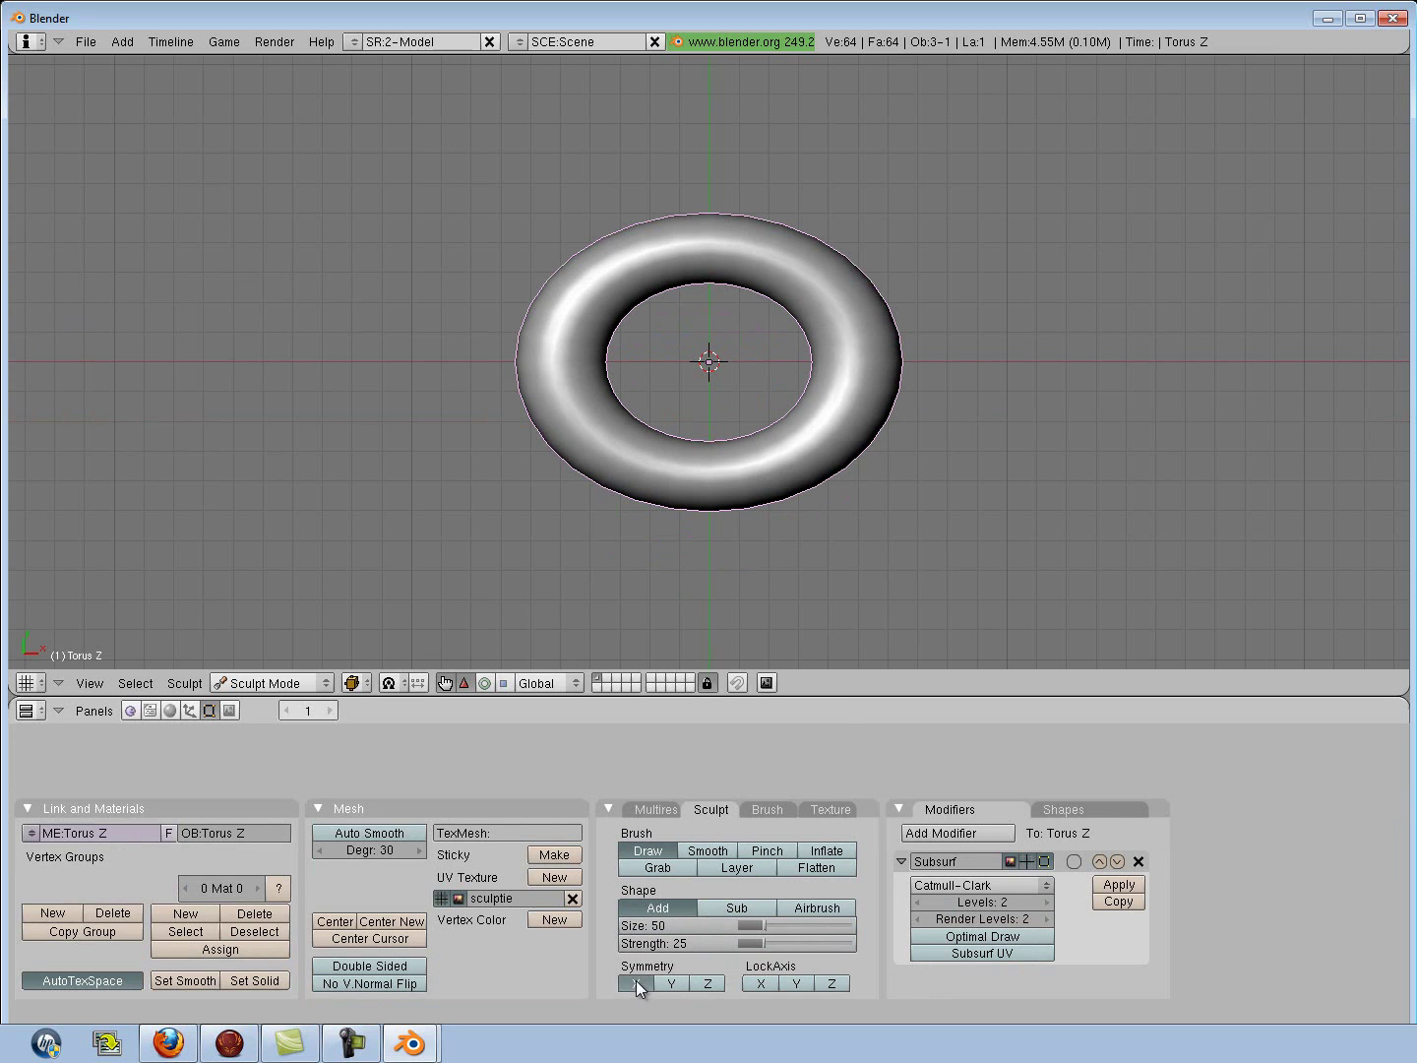
pyautogui.click(658, 867)
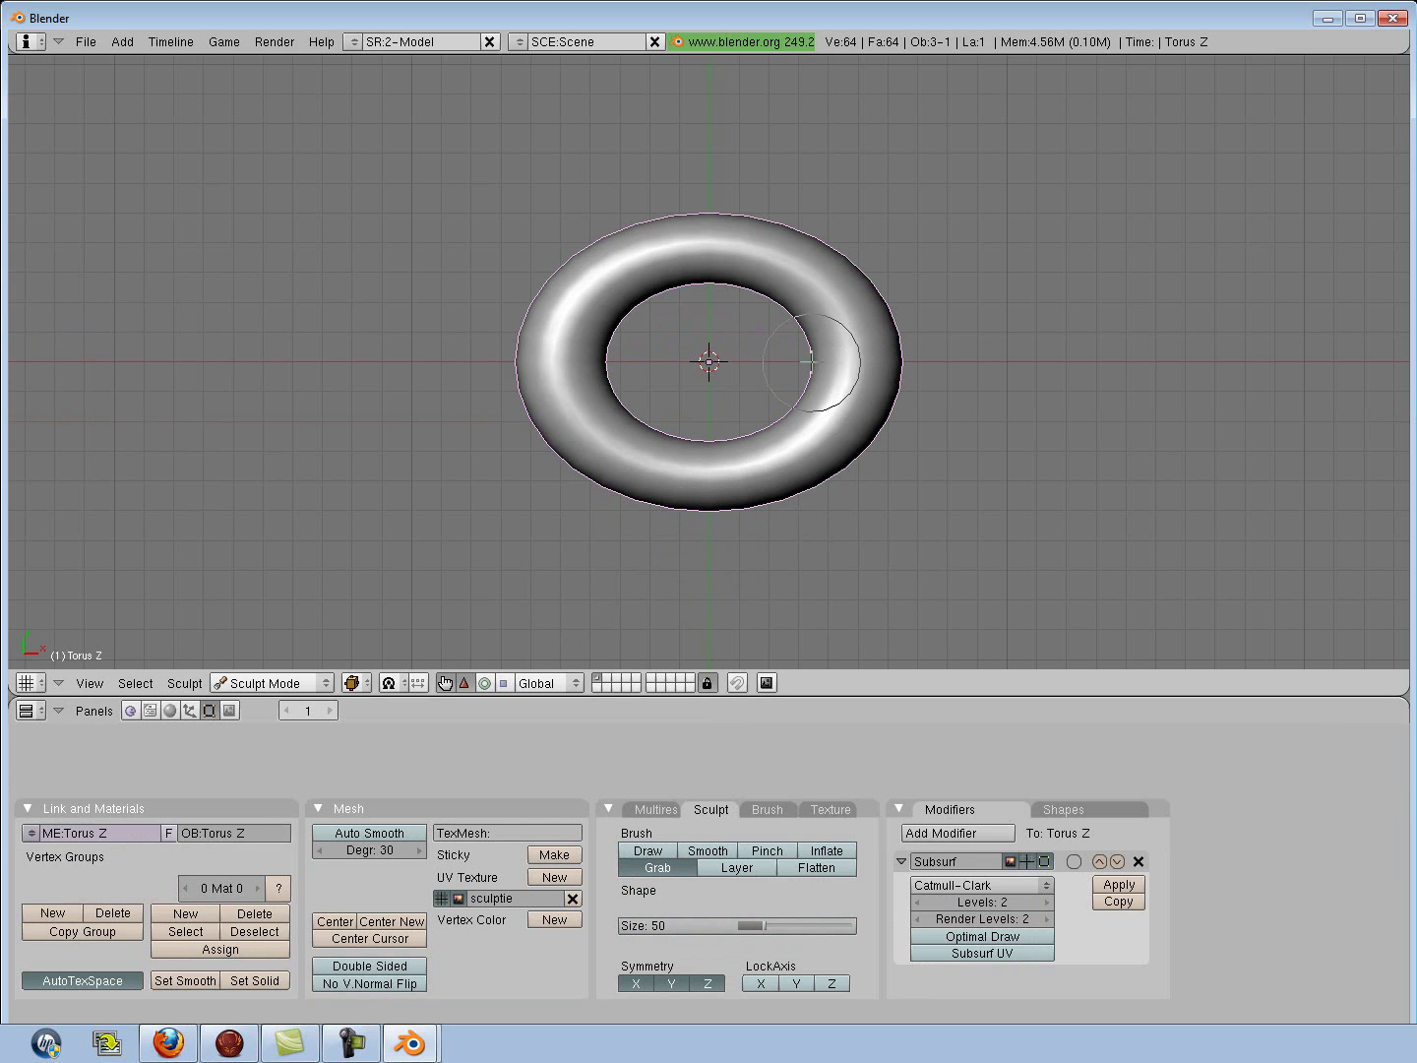
# Grab at the ring's edges, undo the unwanted deformations, and return to Object Mode.
pyautogui.moveTo(836, 364)
pyautogui.mouseDown()
pyautogui.moveTo(804, 311)
pyautogui.moveTo(818, 305)
pyautogui.moveTo(778, 292)
pyautogui.mouseUp()
pyautogui.hotkey('ctrl', 'z')
pyautogui.hotkey('ctrl', 'z')
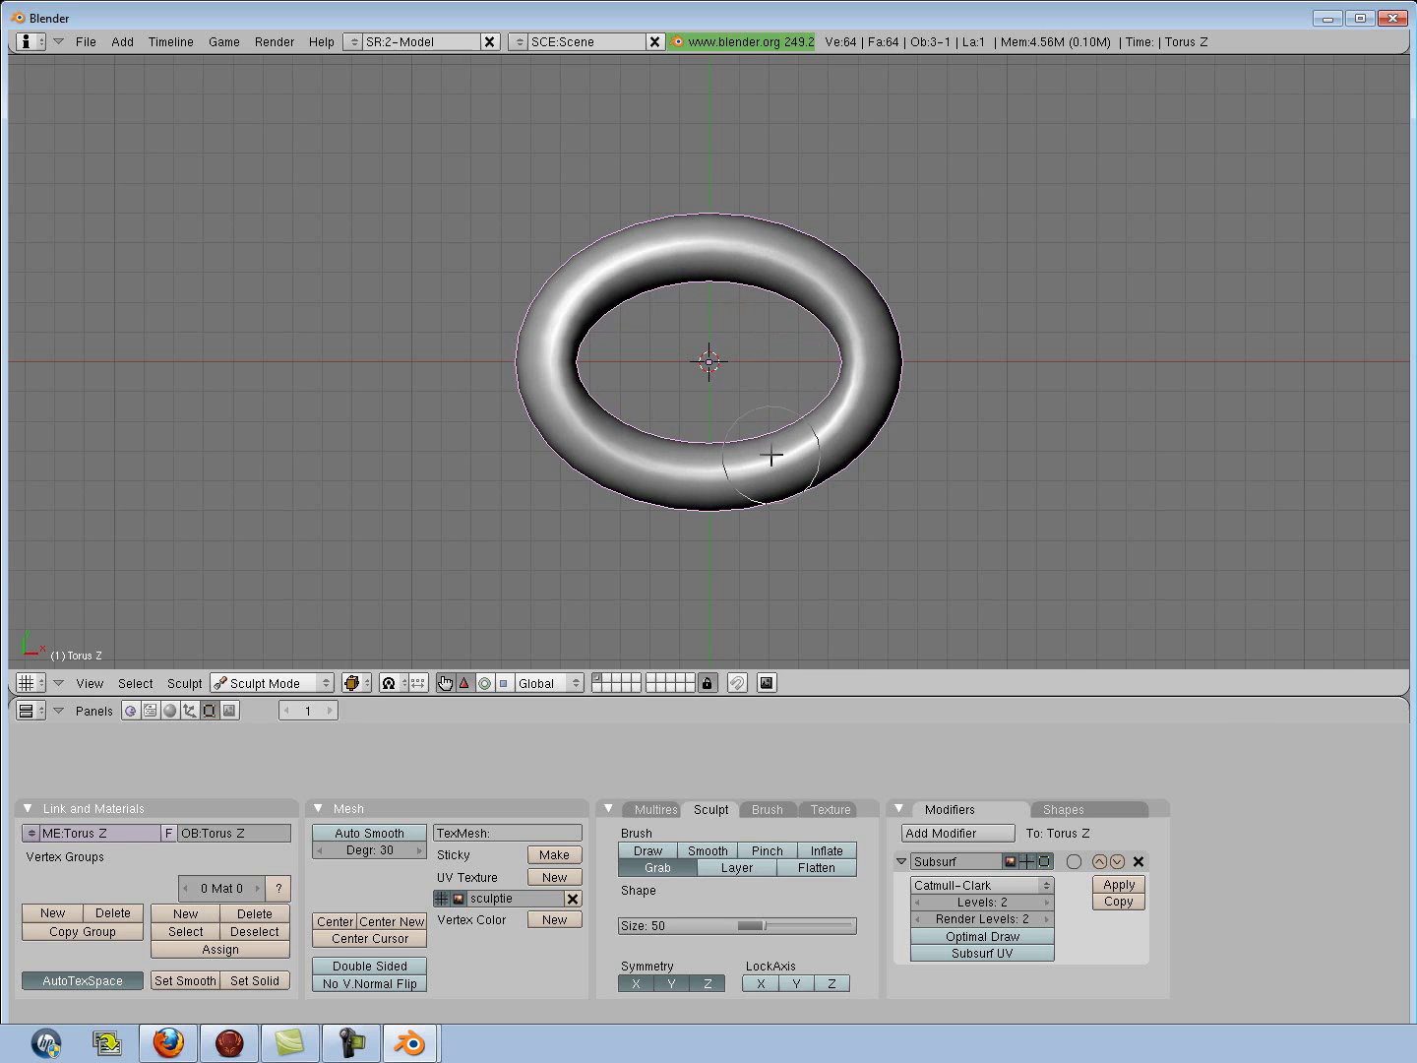
pyautogui.moveTo(769, 462); pyautogui.dragTo(760, 472)
pyautogui.hotkey('ctrl', 'z')
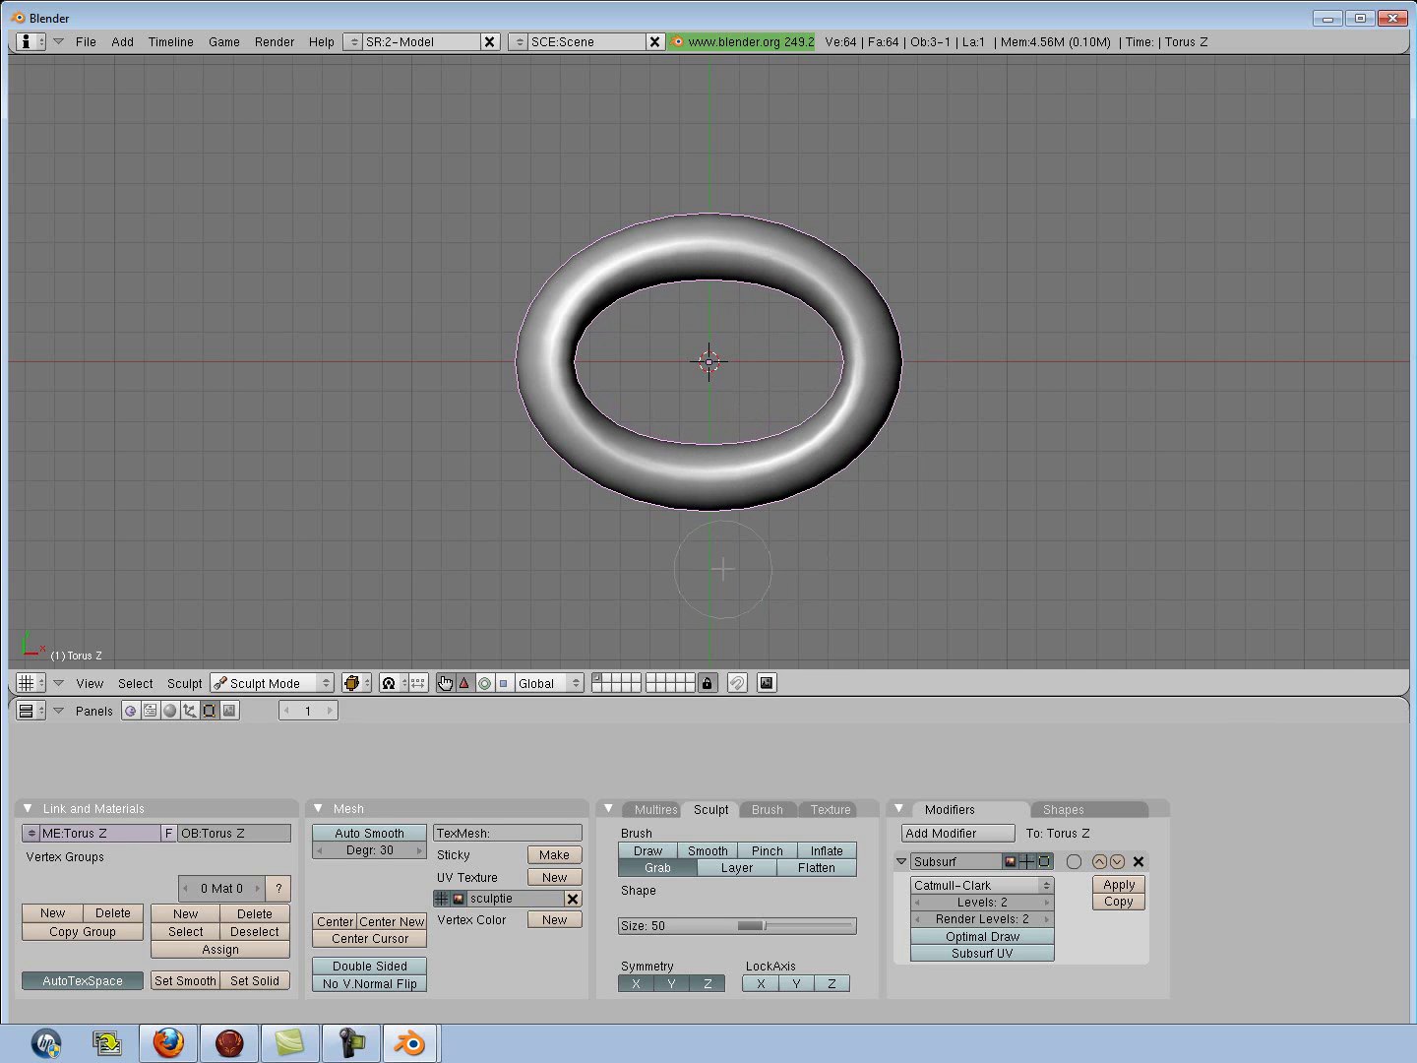
pyautogui.scroll(-2, 723, 572)
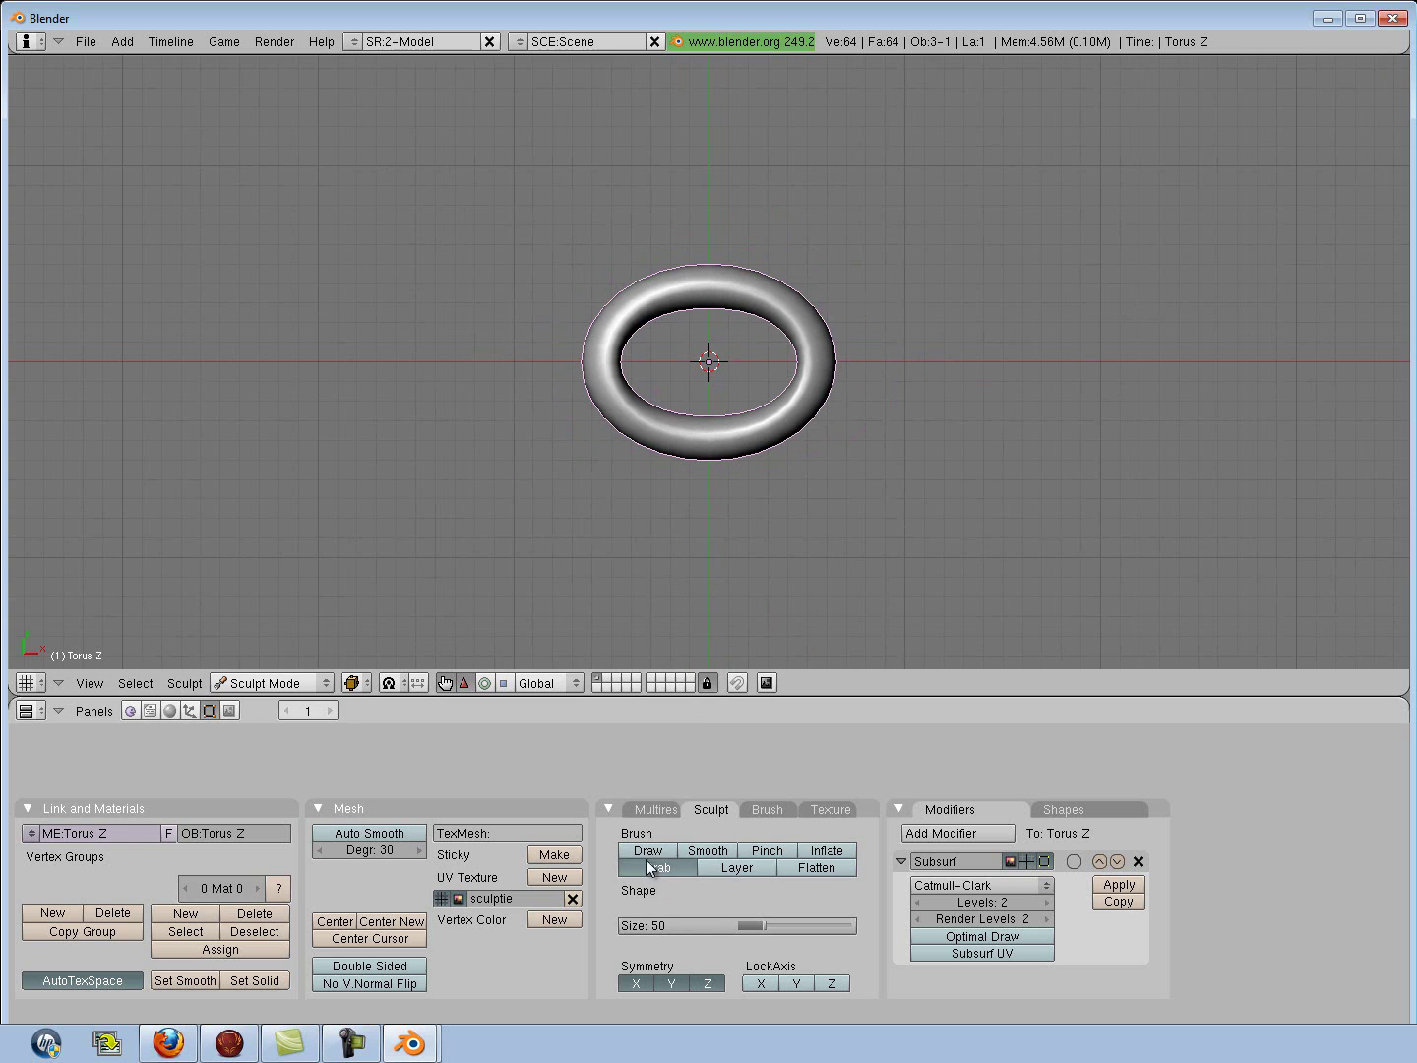
pyautogui.click(318, 694)
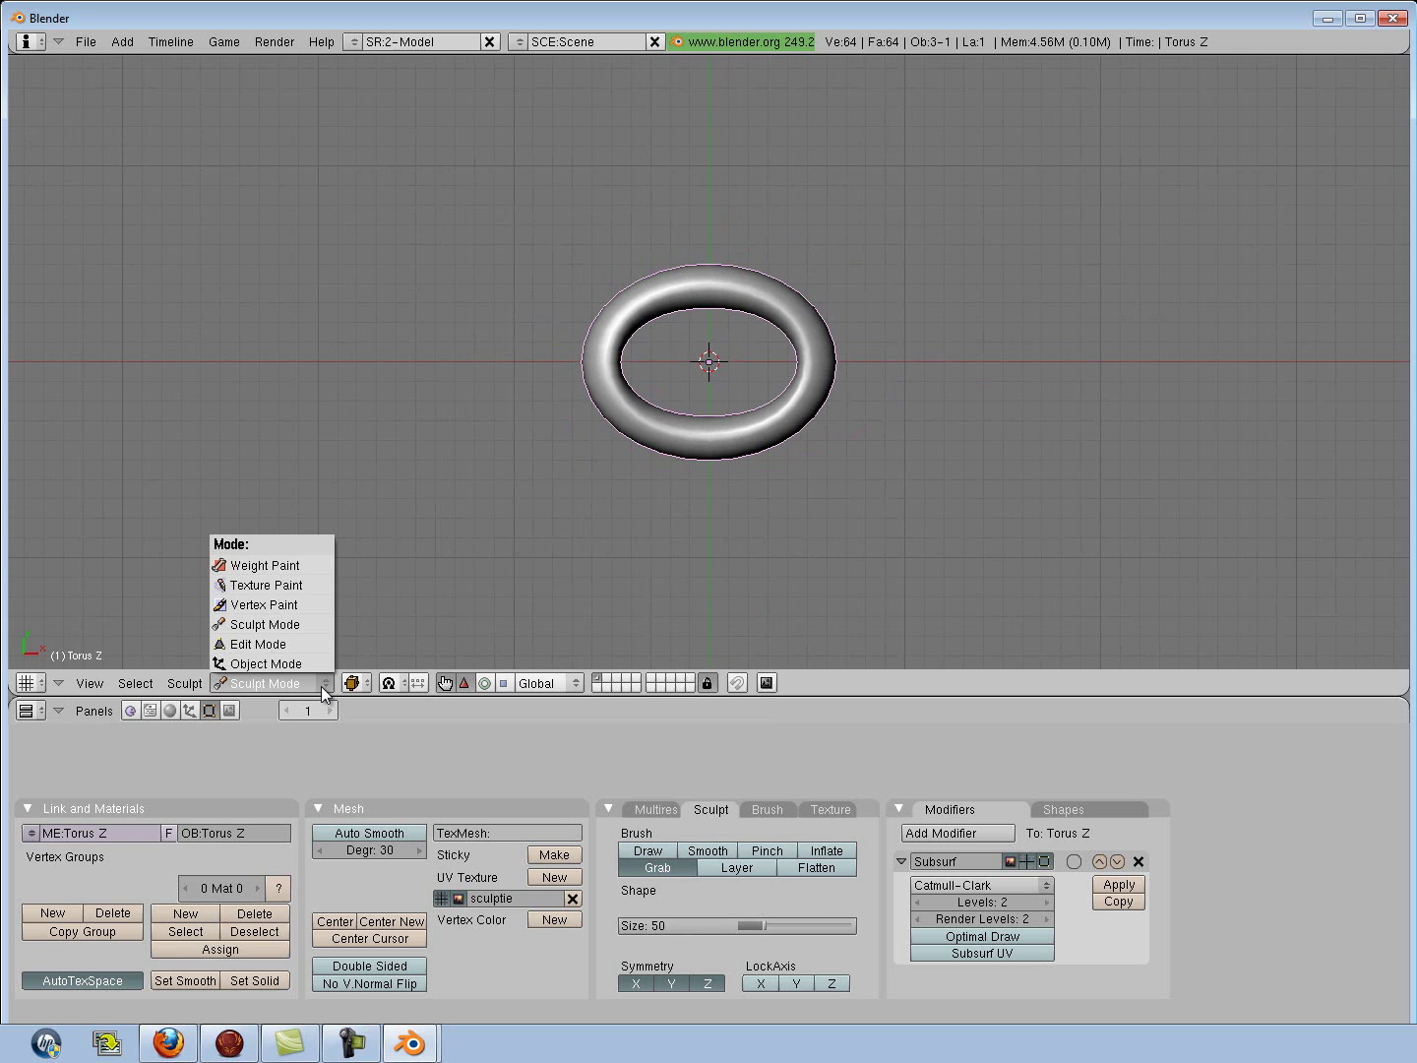
pyautogui.click(304, 666)
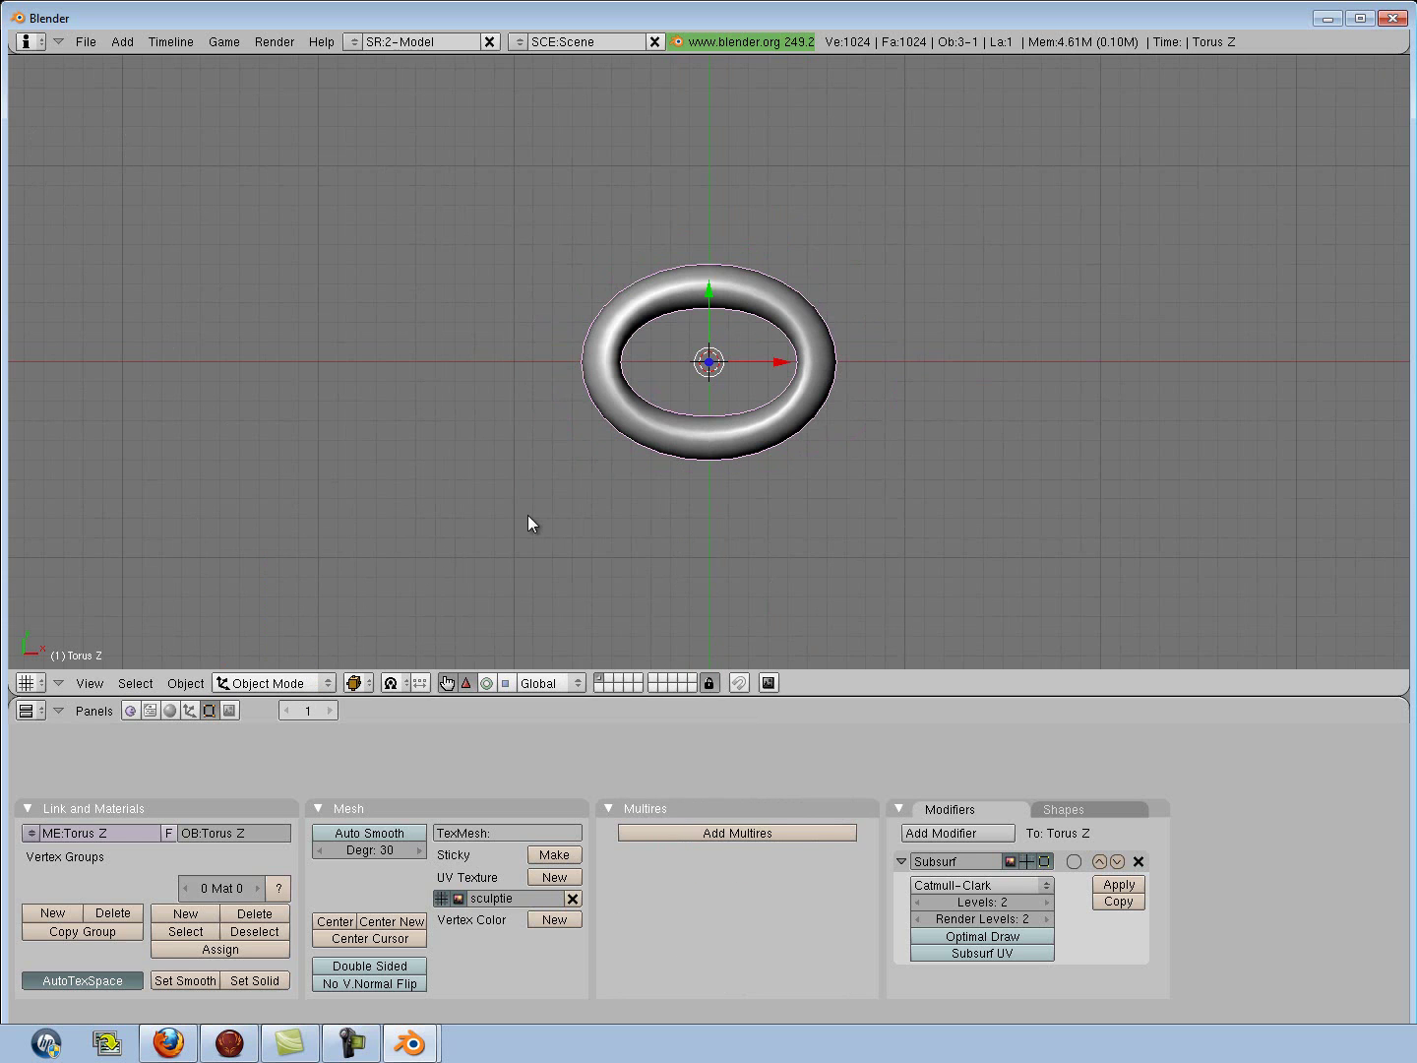
pyautogui.scroll(-2, 474, 545)
# Duplicate the oval link three times, shifting each copy right along X so four links overlap.
pyautogui.scroll(-1, 475, 547)
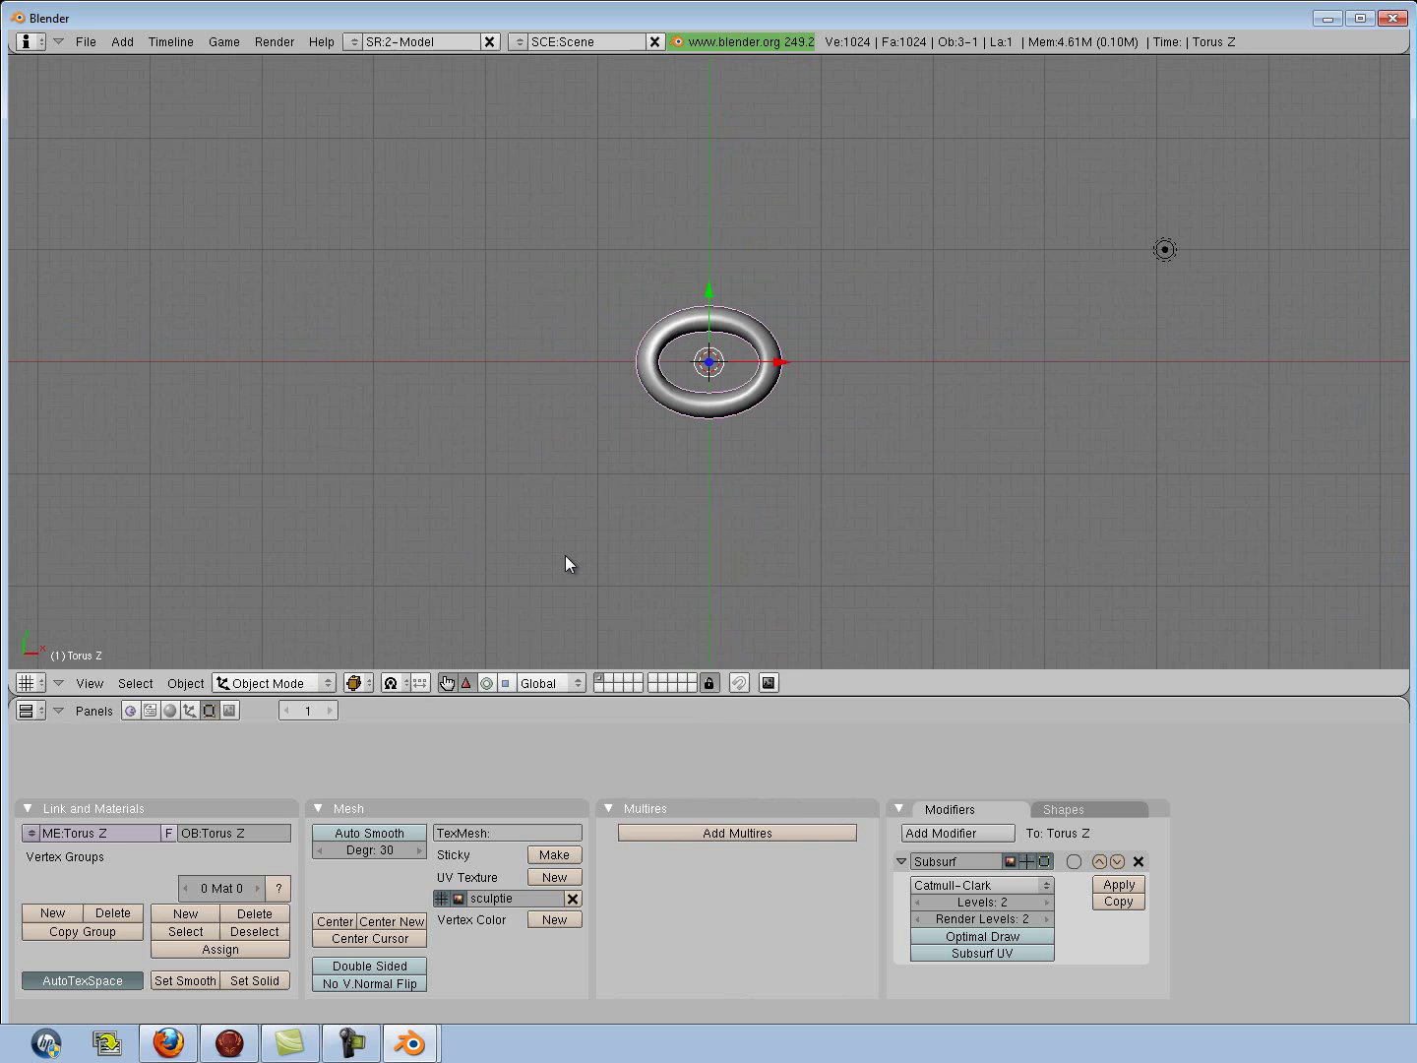
pyautogui.hotkey('shift', 'd')
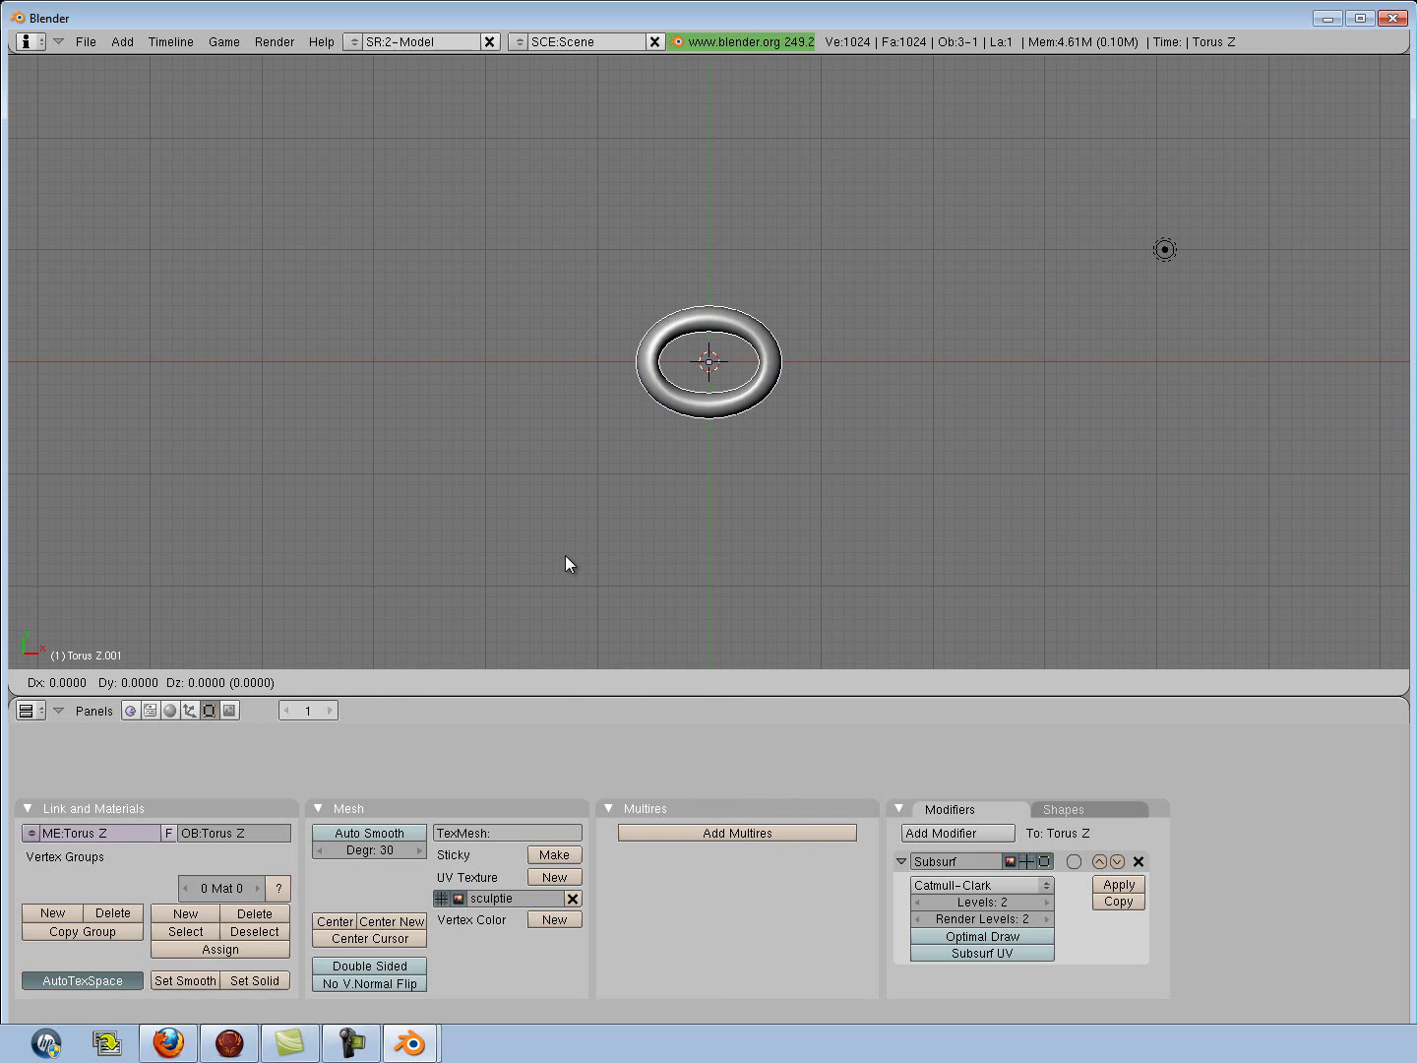
pyautogui.rightClick(566, 556)
pyautogui.moveTo(777, 365); pyautogui.dragTo(975, 371)
pyautogui.hotkey('shift', 'd')
pyautogui.rightClick(858, 377)
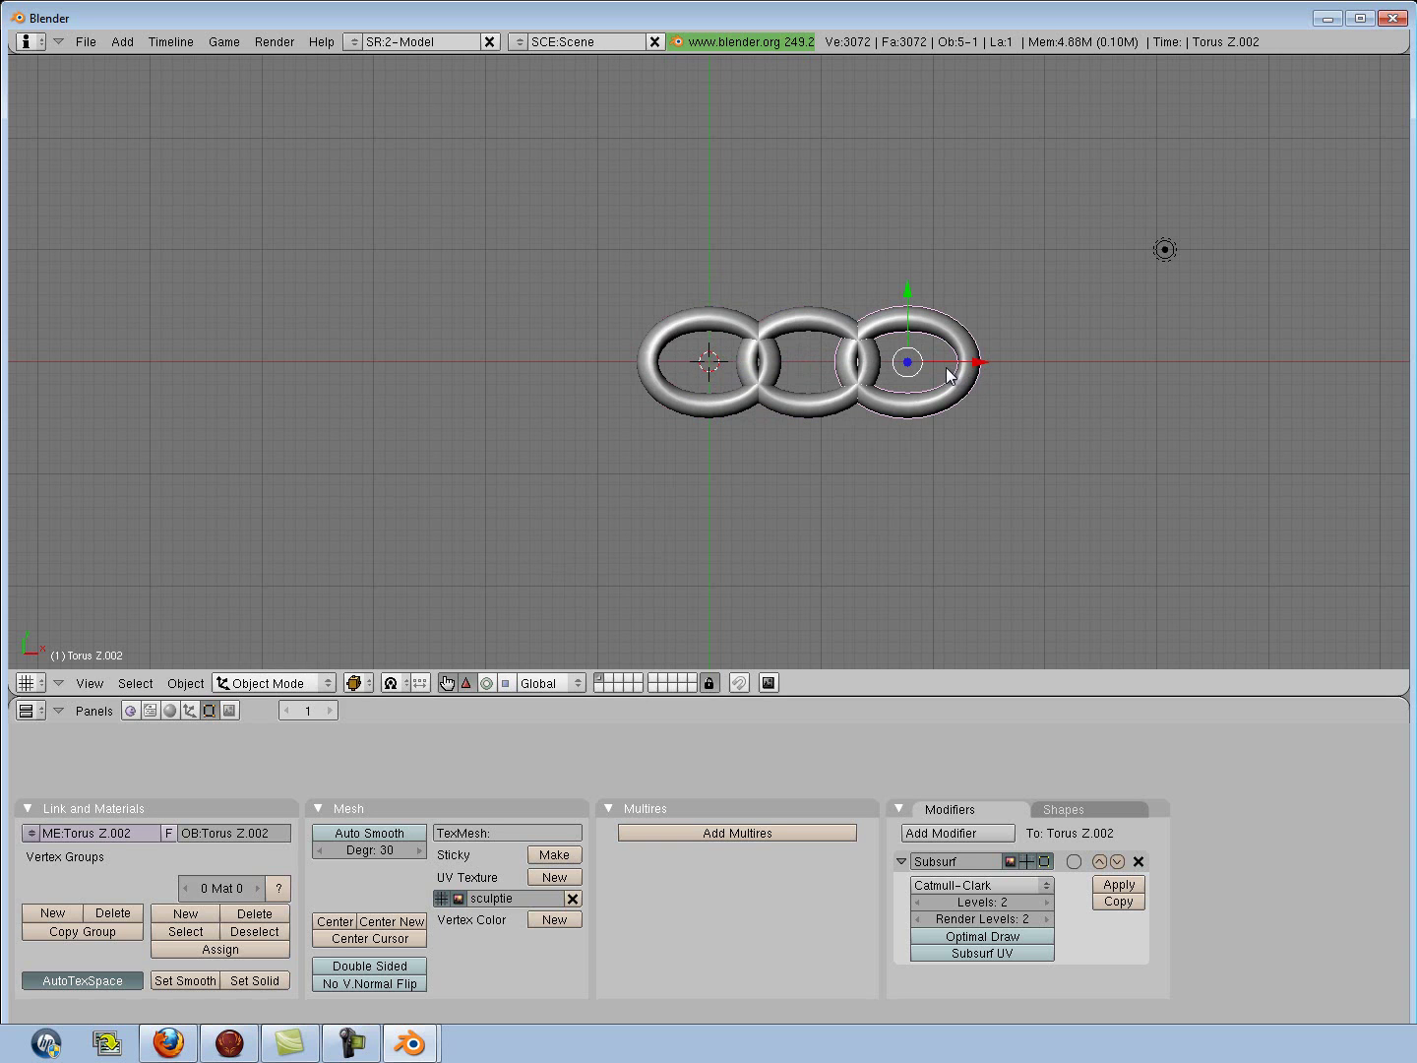
pyautogui.hotkey('shift', 'd')
pyautogui.rightClick(939, 374)
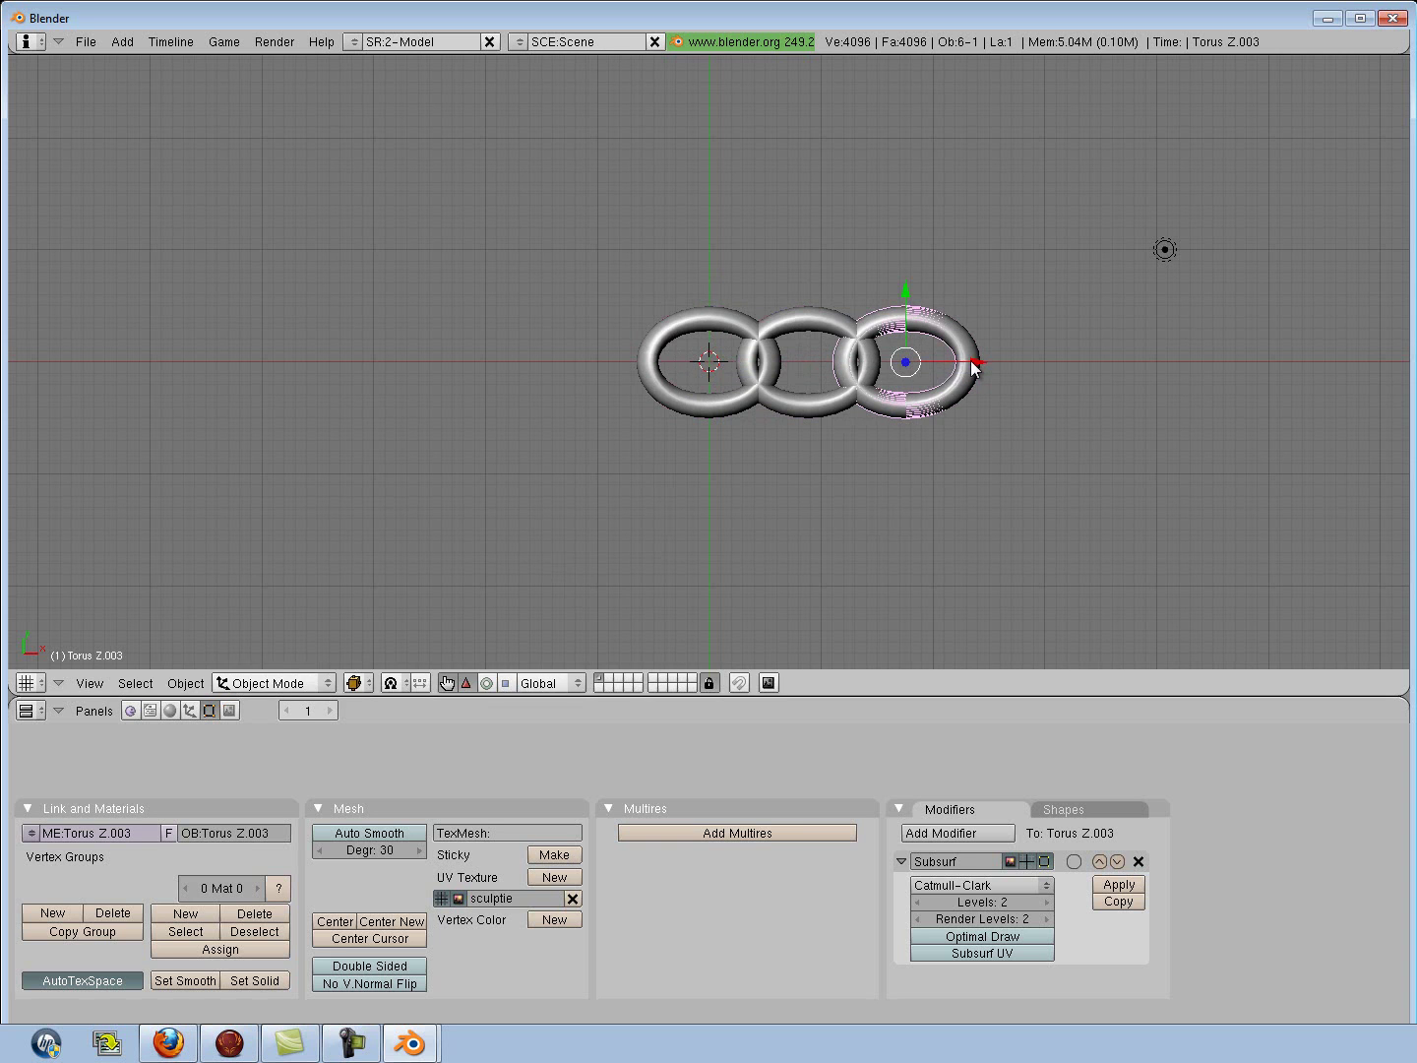
pyautogui.moveTo(974, 368); pyautogui.dragTo(1076, 364)
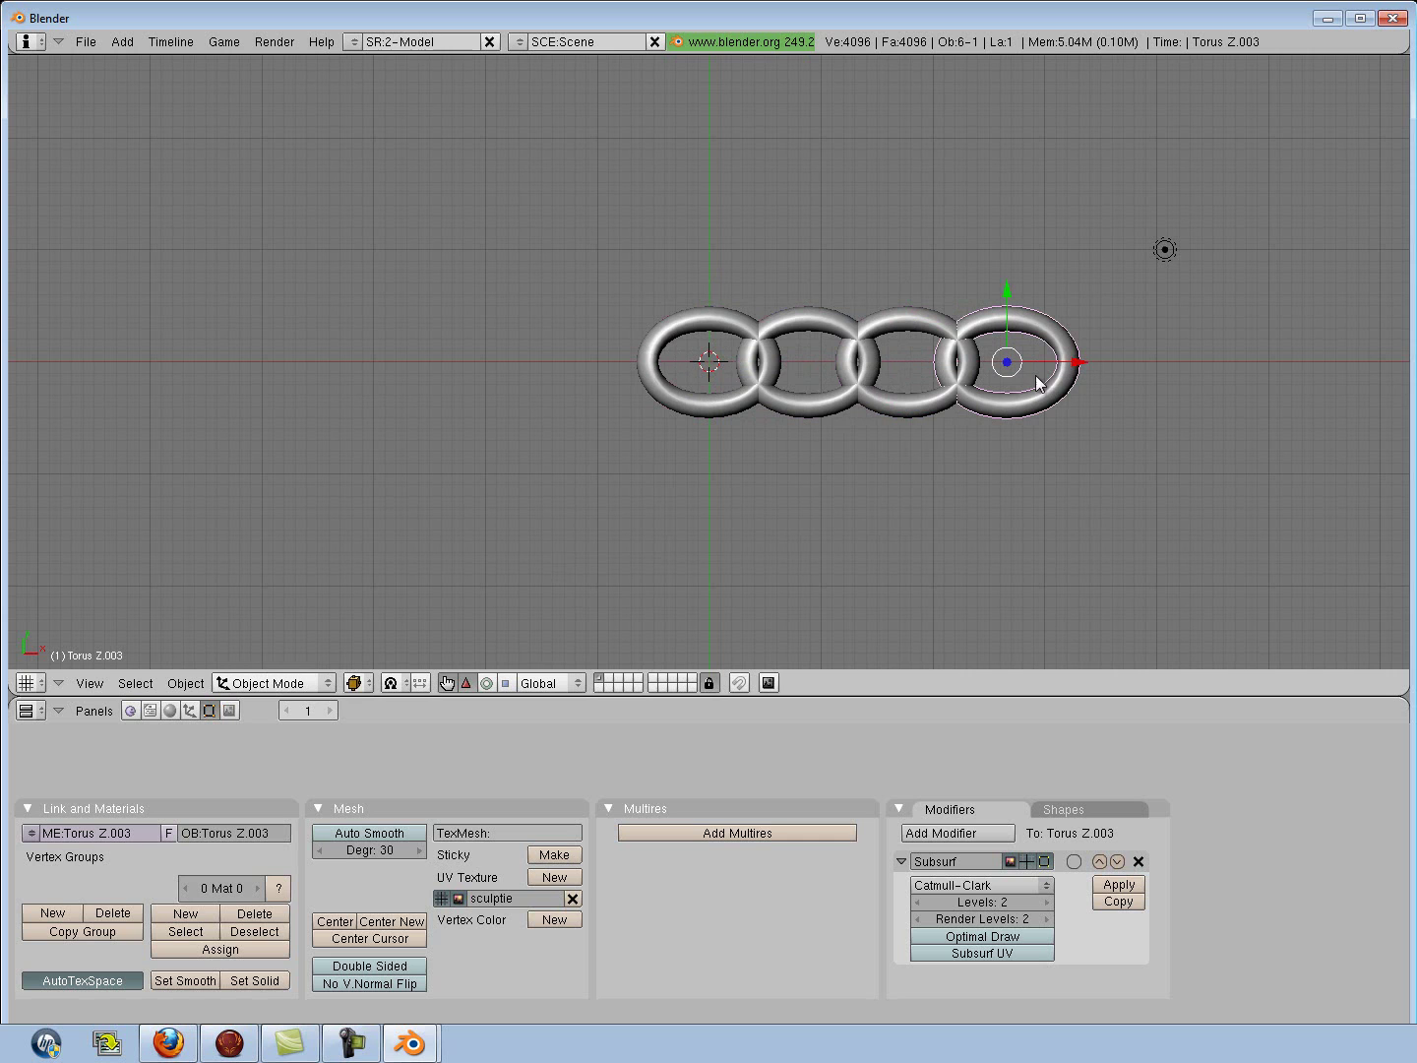
pyautogui.rightClick(799, 403)
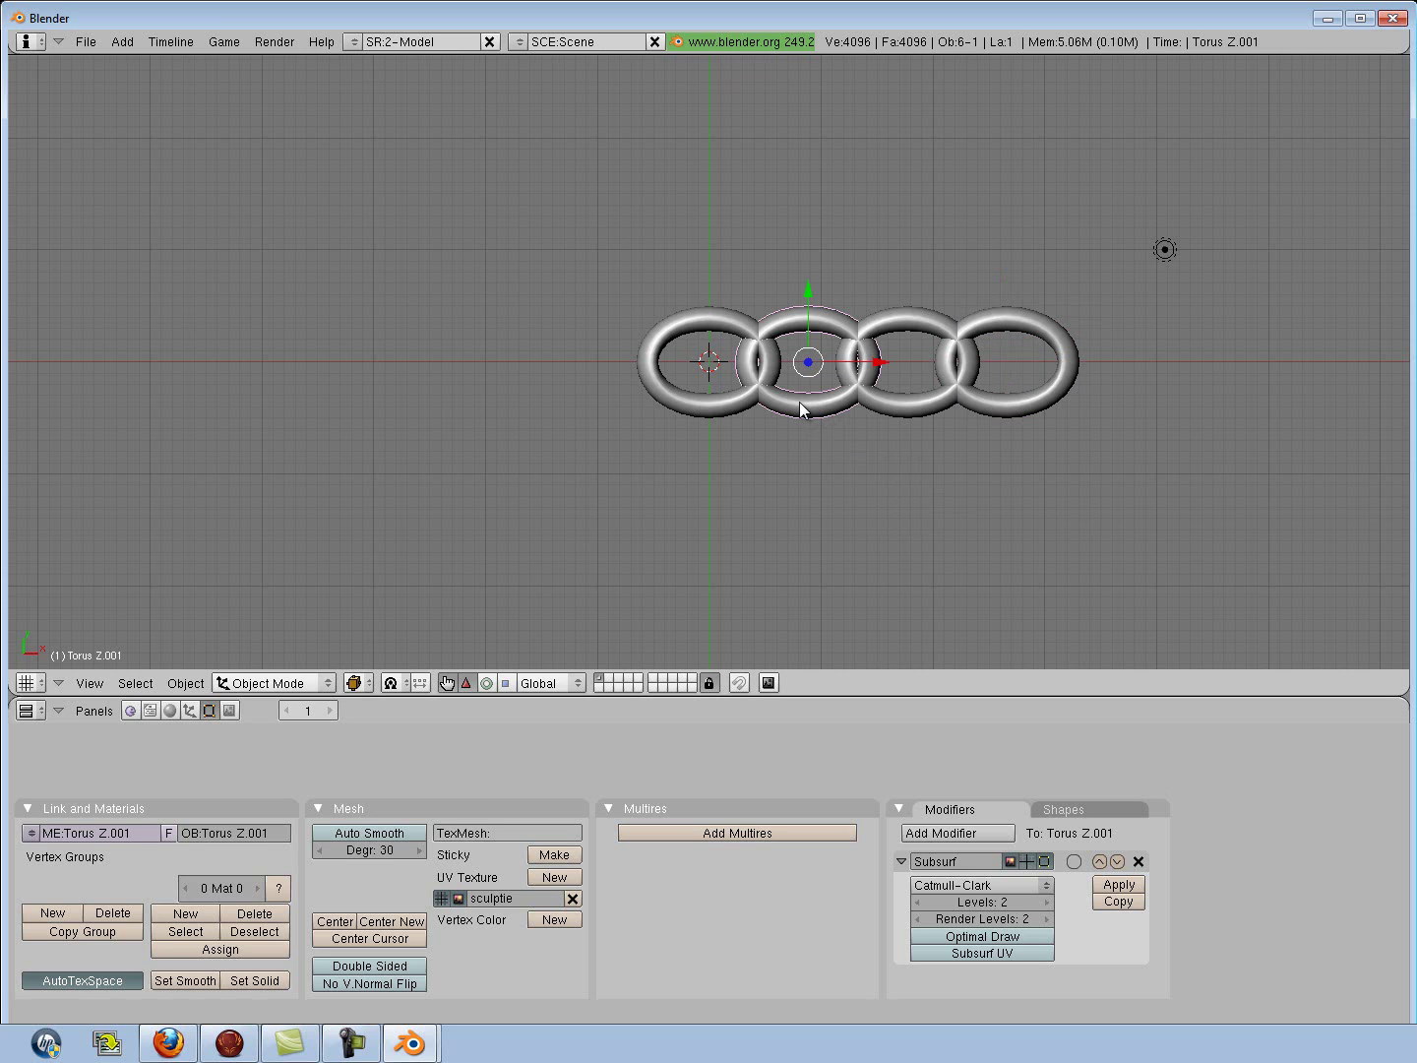
# Set the second link's X rotation to 90°.
pyautogui.press('n')
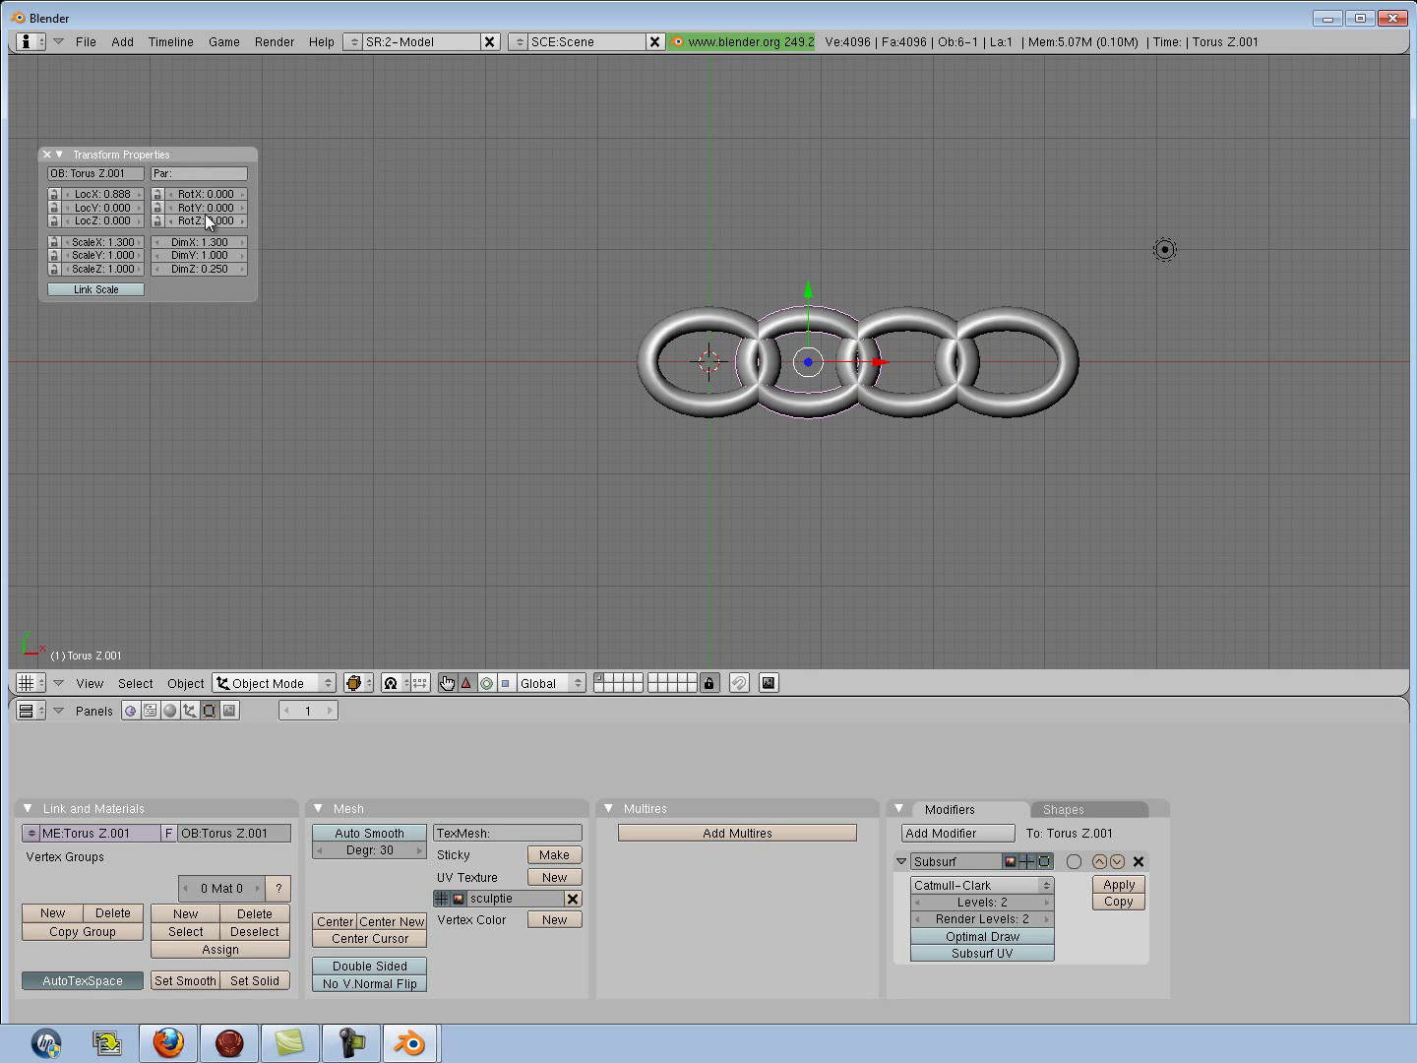
pyautogui.click(243, 193)
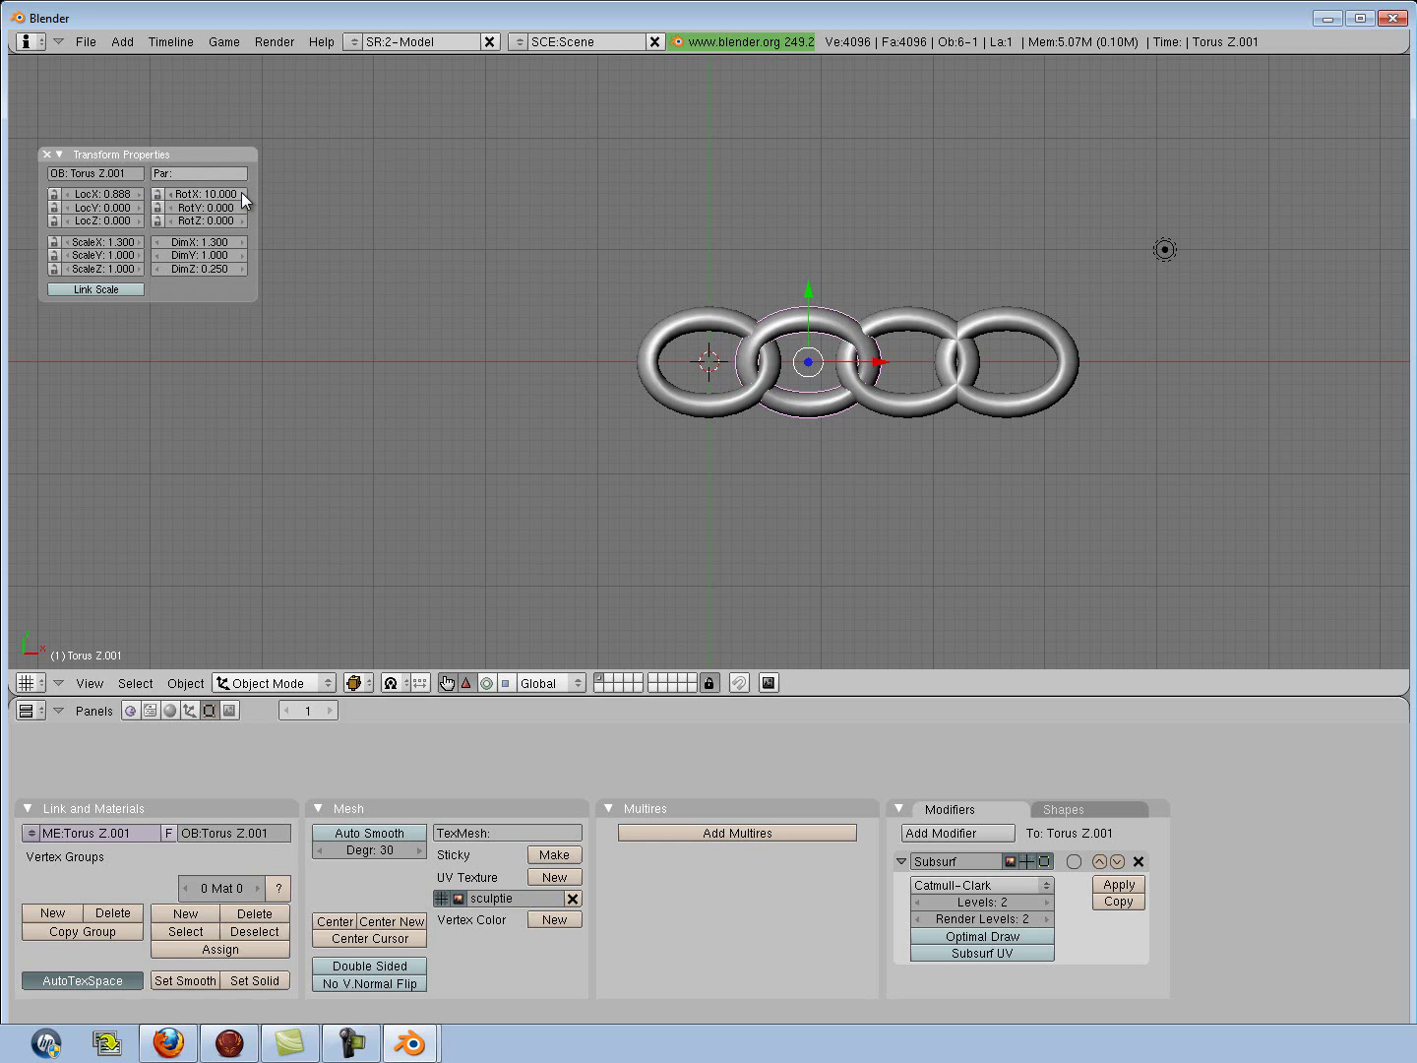
pyautogui.click(243, 194)
pyautogui.click(242, 192)
pyautogui.click(243, 194)
pyautogui.click(243, 194)
pyautogui.click(242, 193)
pyautogui.click(243, 194)
pyautogui.click(242, 194)
pyautogui.click(242, 194)
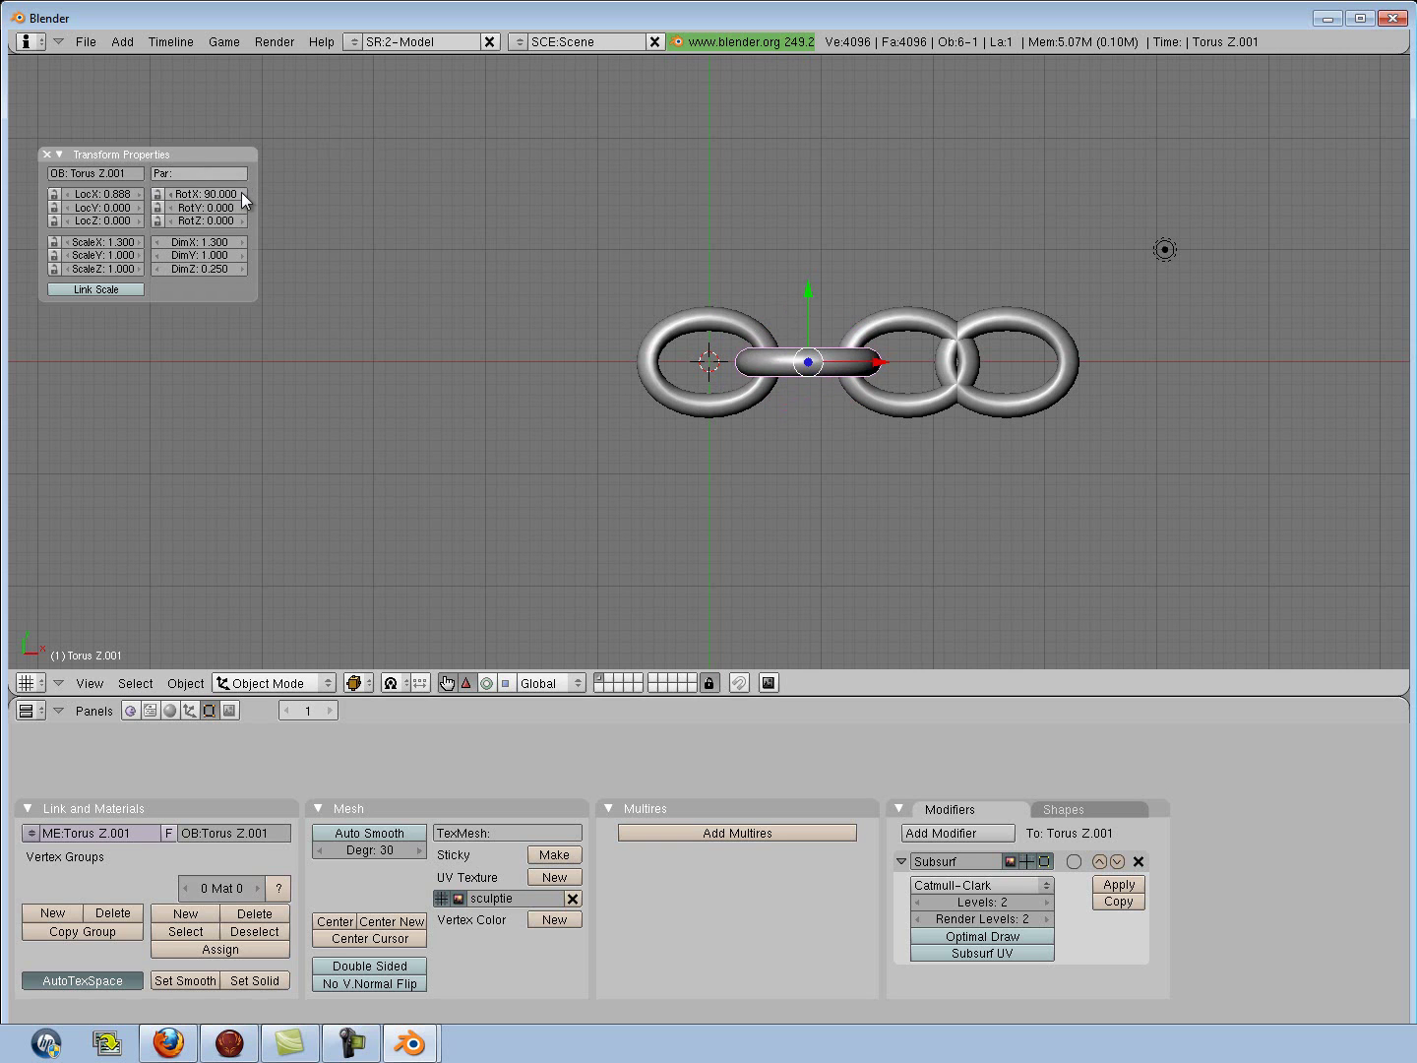
# Set the rightmost link's X rotation to 90° as well.
pyautogui.rightClick(1027, 410)
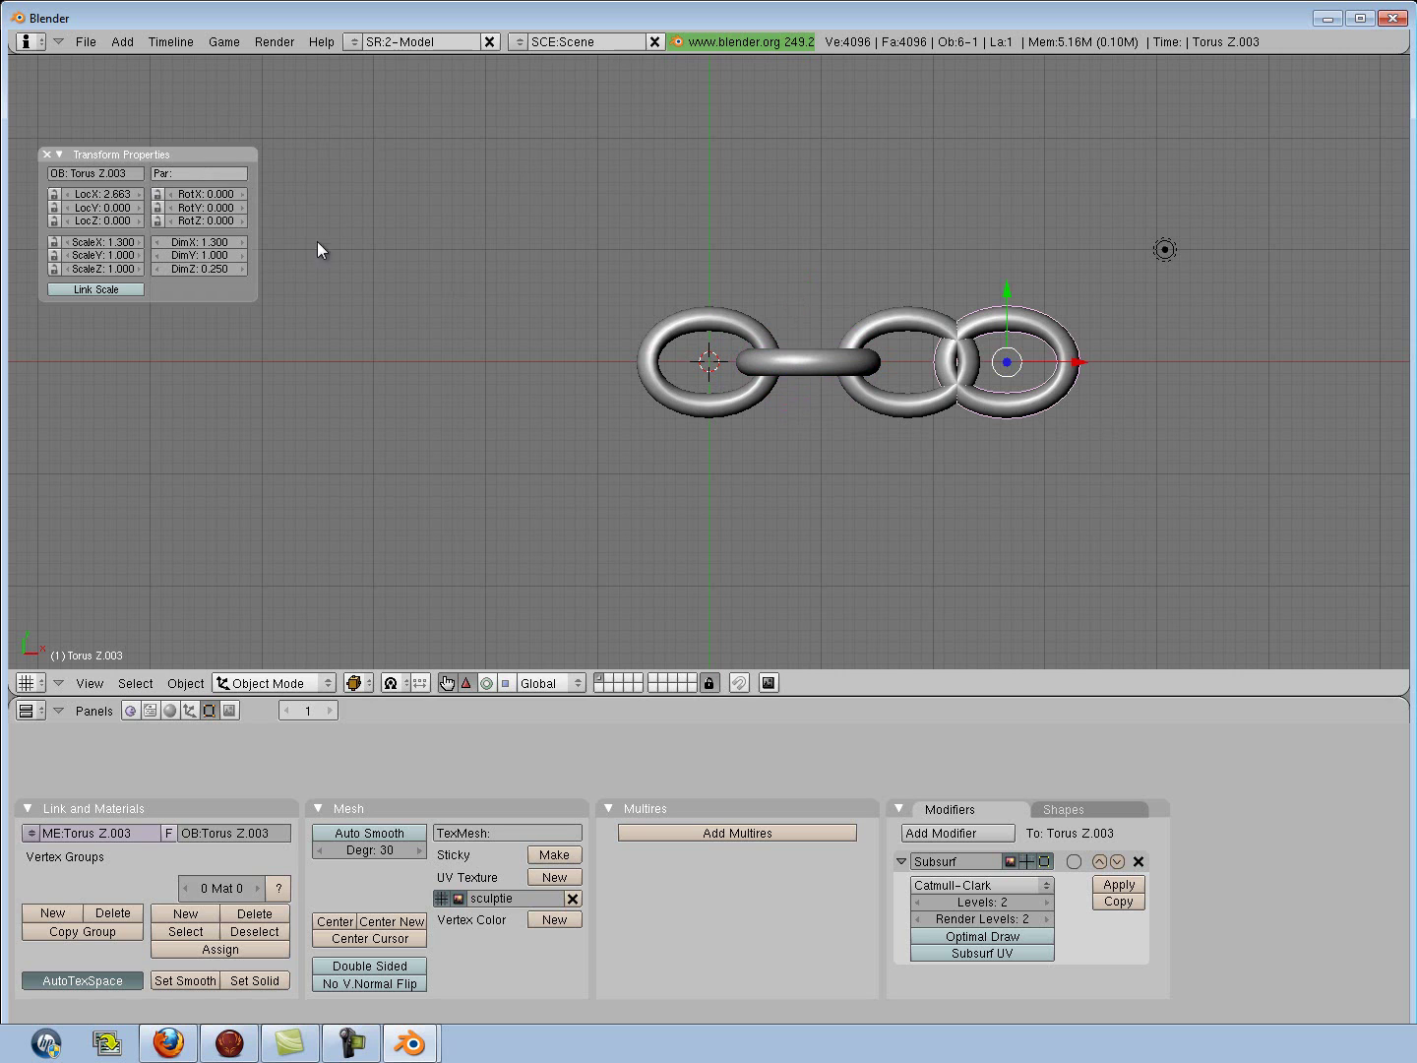
pyautogui.click(246, 195)
pyautogui.click(245, 195)
pyautogui.click(246, 195)
pyautogui.click(246, 195)
pyautogui.click(246, 195)
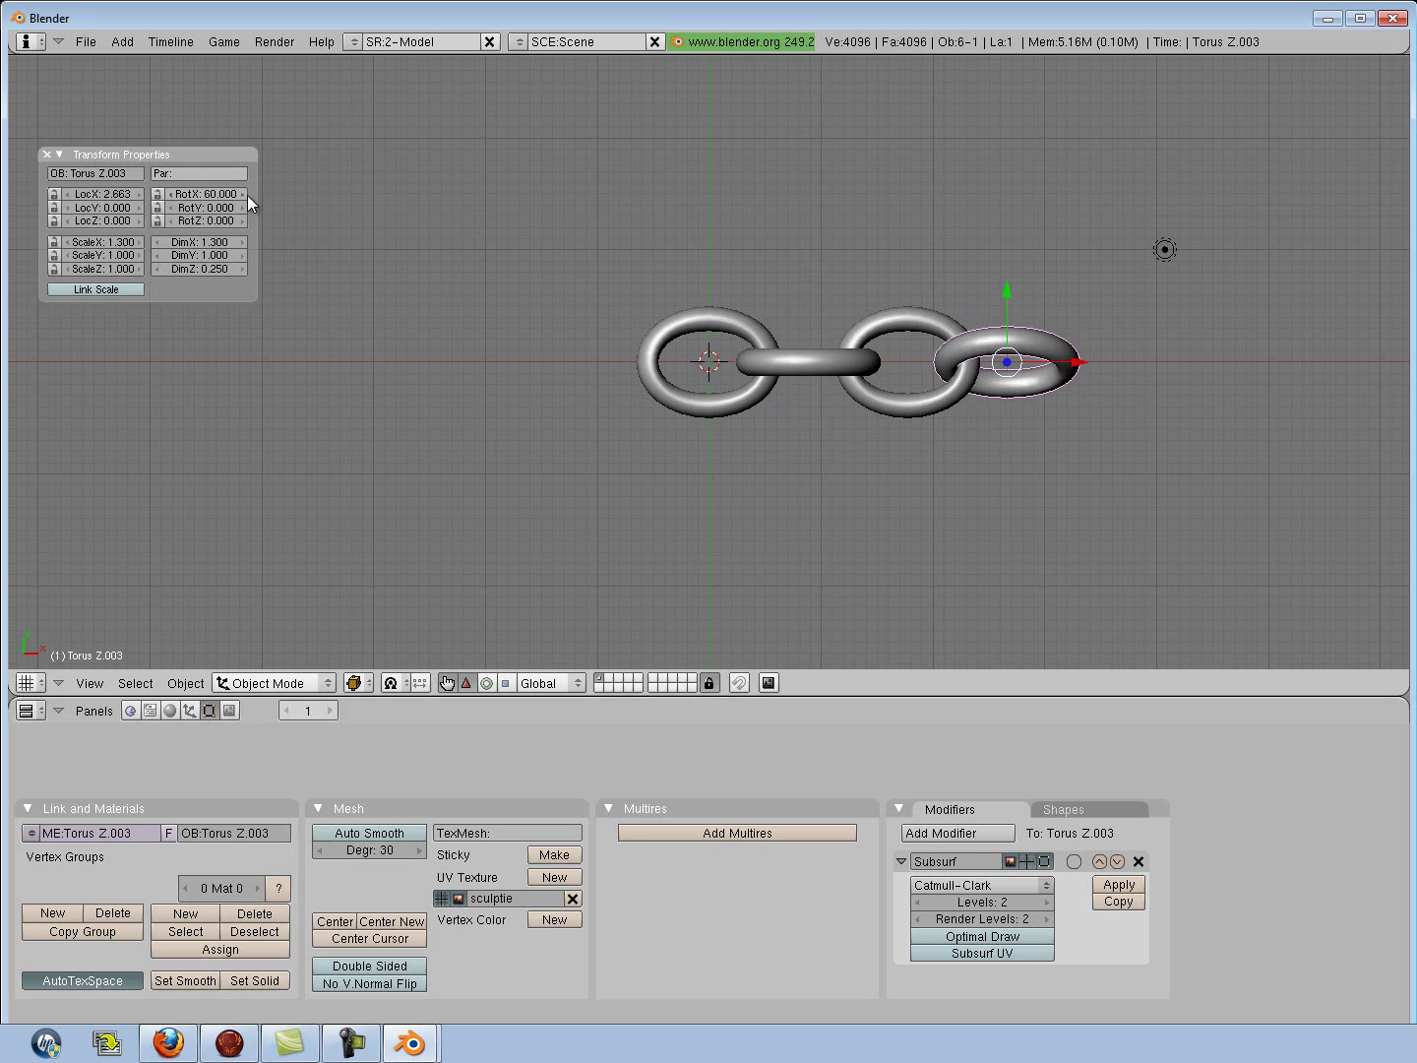
pyautogui.click(245, 195)
pyautogui.click(246, 195)
pyautogui.click(246, 194)
pyautogui.click(247, 195)
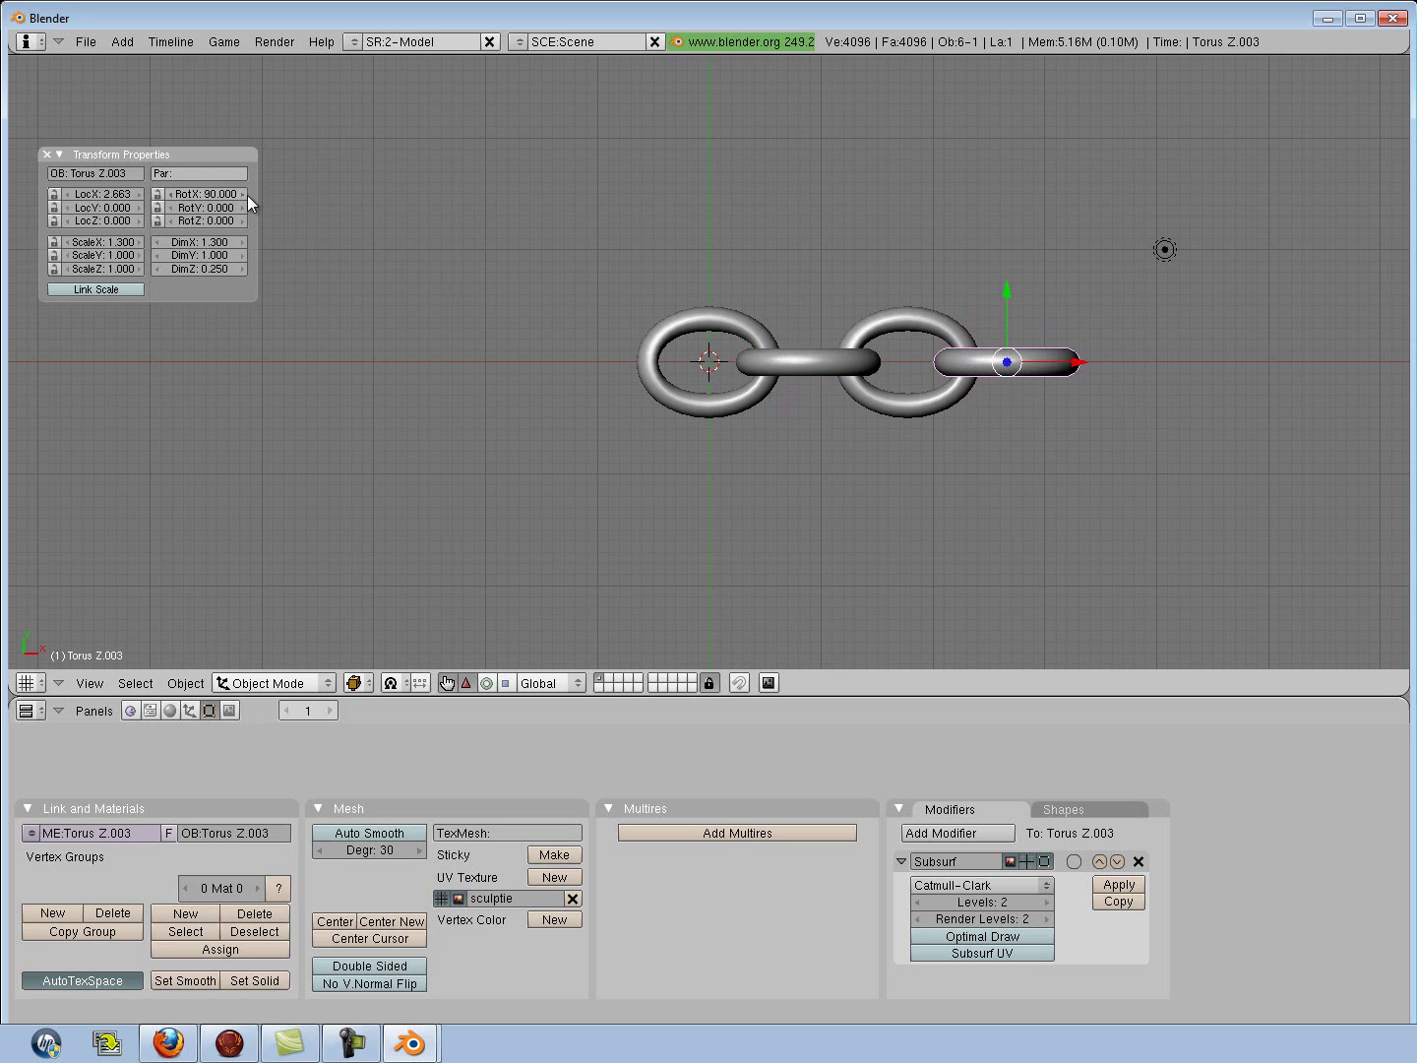
pyautogui.click(46, 154)
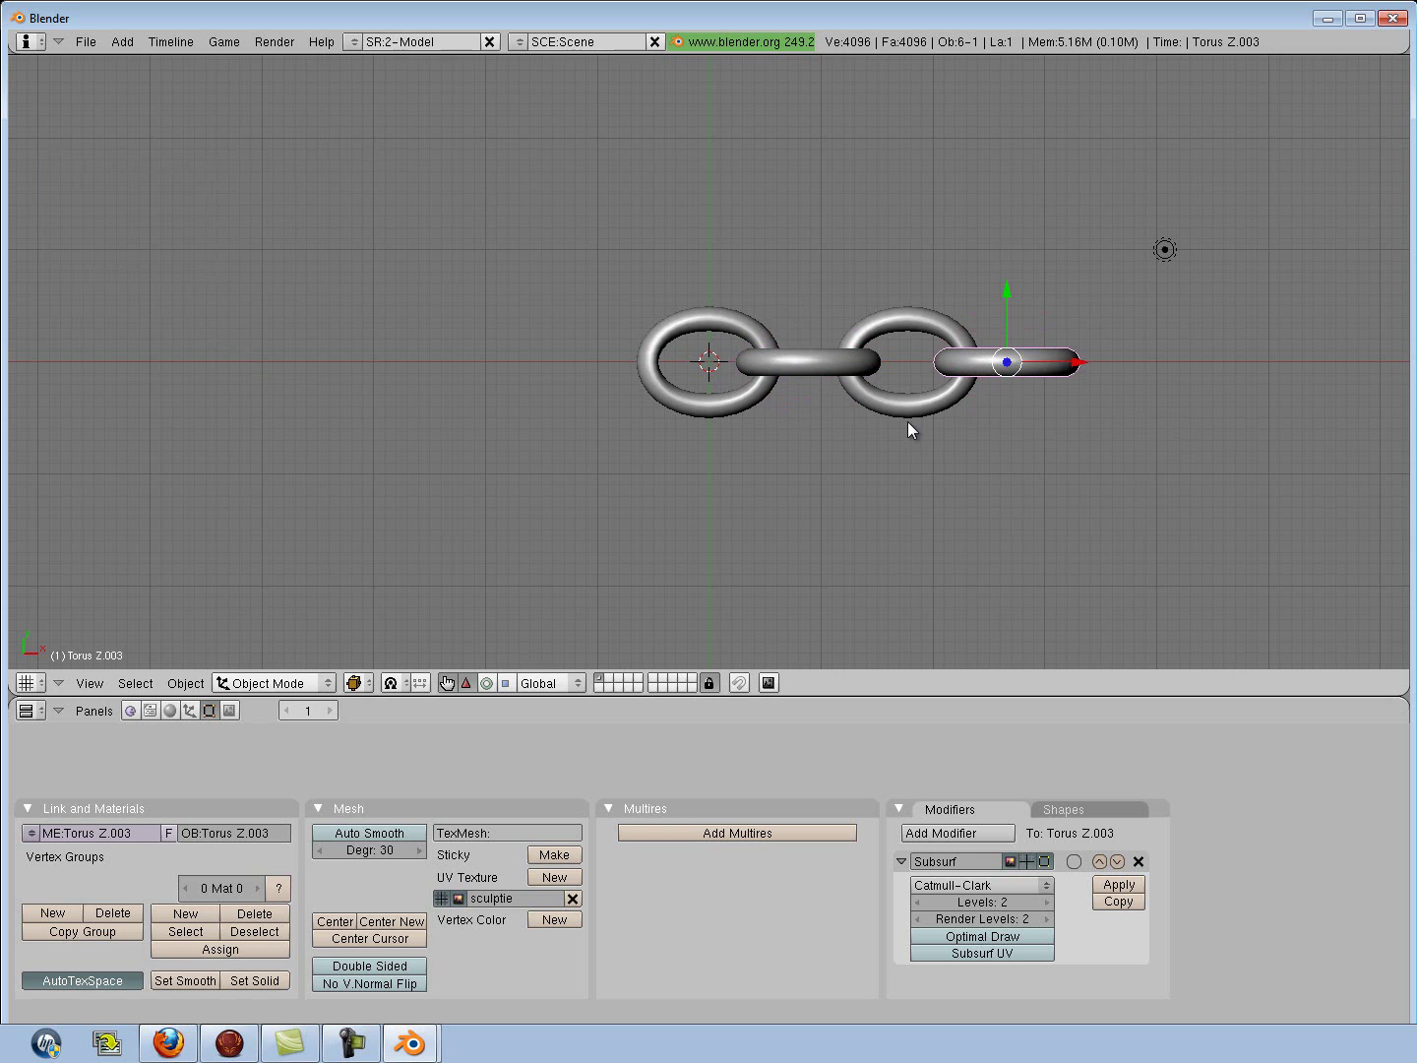
# Orbit the view with numpad 8 to see the links interlock.
pyautogui.press('KP_8')
pyautogui.press('KP_8')
pyautogui.press('KP_8')
pyautogui.press('KP_8')
pyautogui.press('KP_8')
pyautogui.press('KP_8')
pyautogui.press('KP_8')
pyautogui.press('KP_8')
pyautogui.press('KP_8')
pyautogui.press('KP_8')
pyautogui.press('KP_8')
pyautogui.press('KP_8')
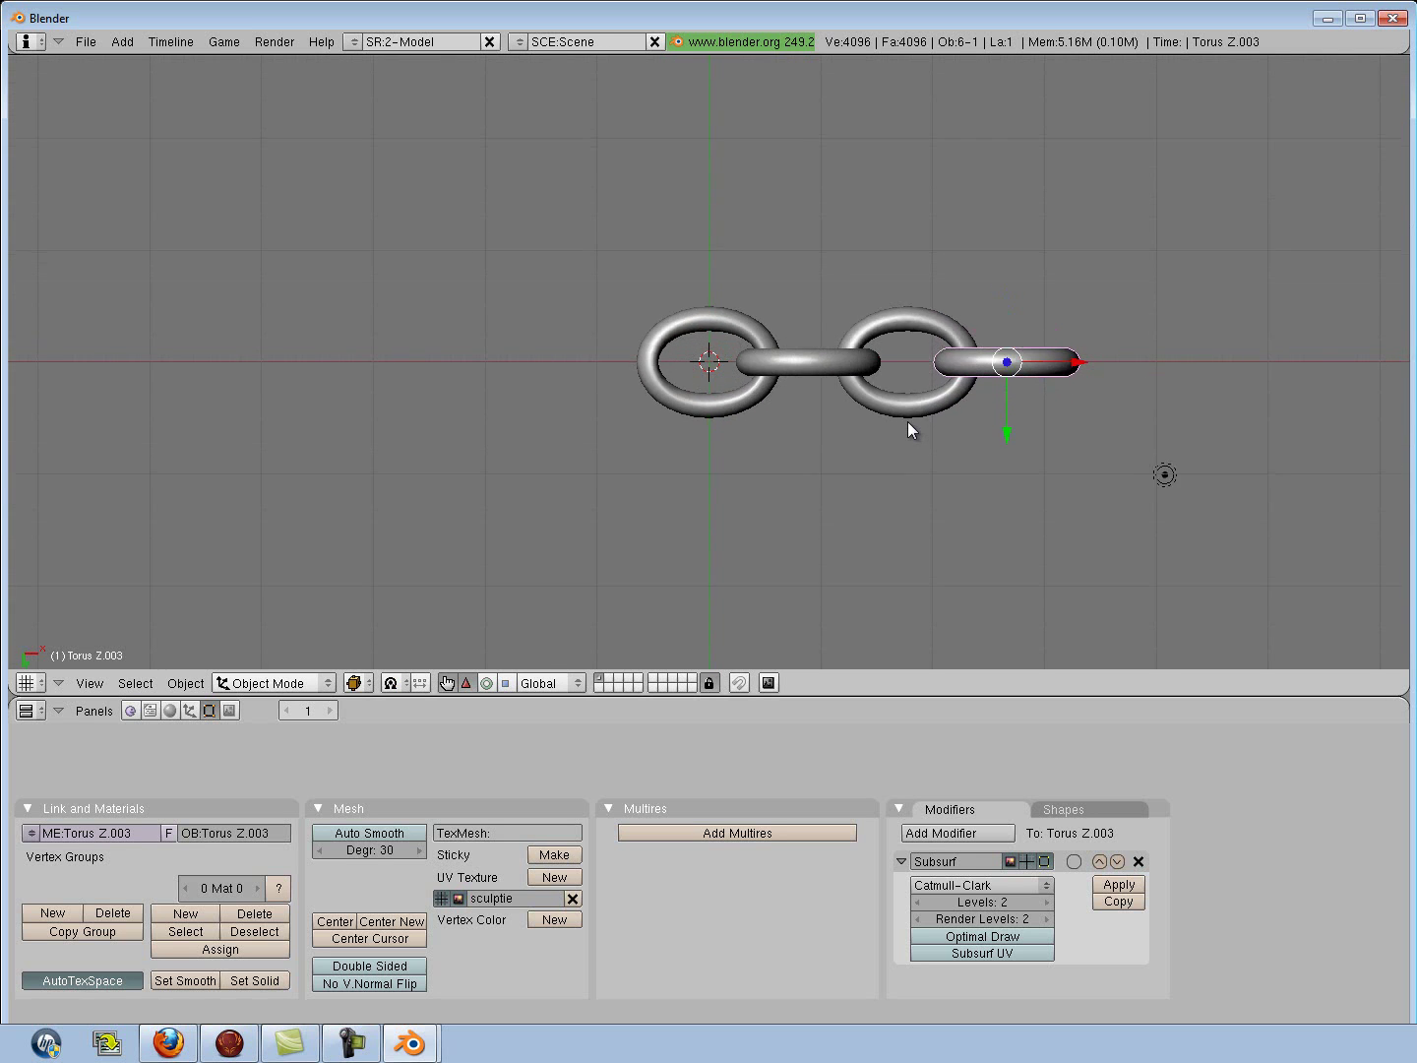
pyautogui.press('KP_8')
pyautogui.press('KP_8')
pyautogui.press('KP_8')
pyautogui.press('KP_8')
pyautogui.press('KP_8')
pyautogui.press('KP_8')
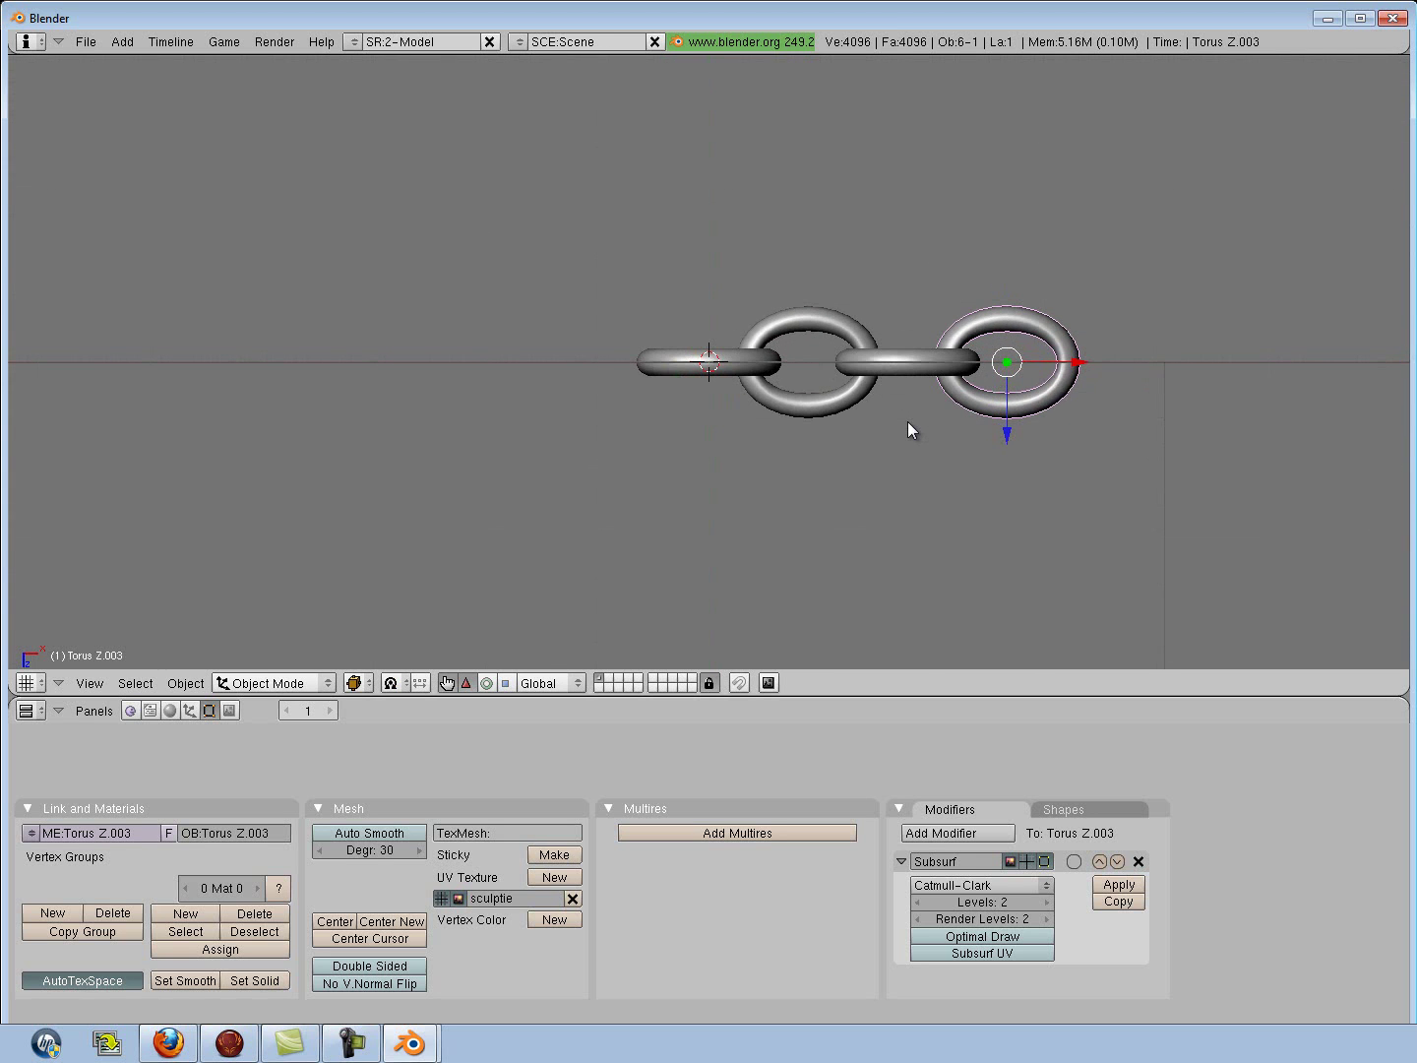
pyautogui.press('KP_8')
pyautogui.press('KP_8')
pyautogui.press('KP_8')
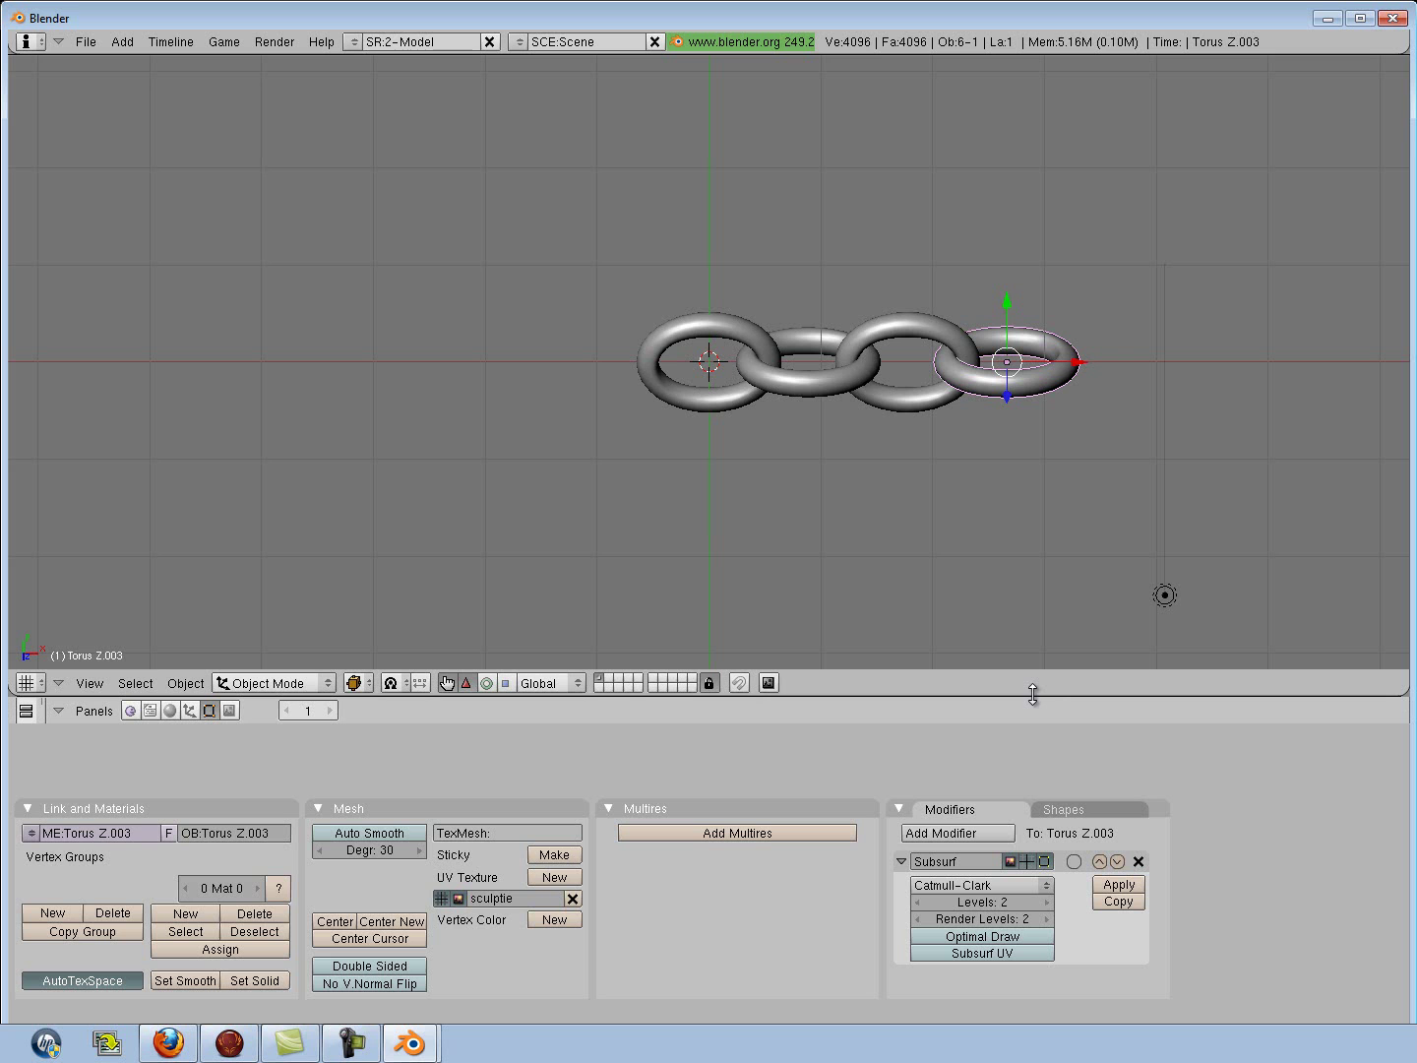
pyautogui.rightClick(1031, 694)
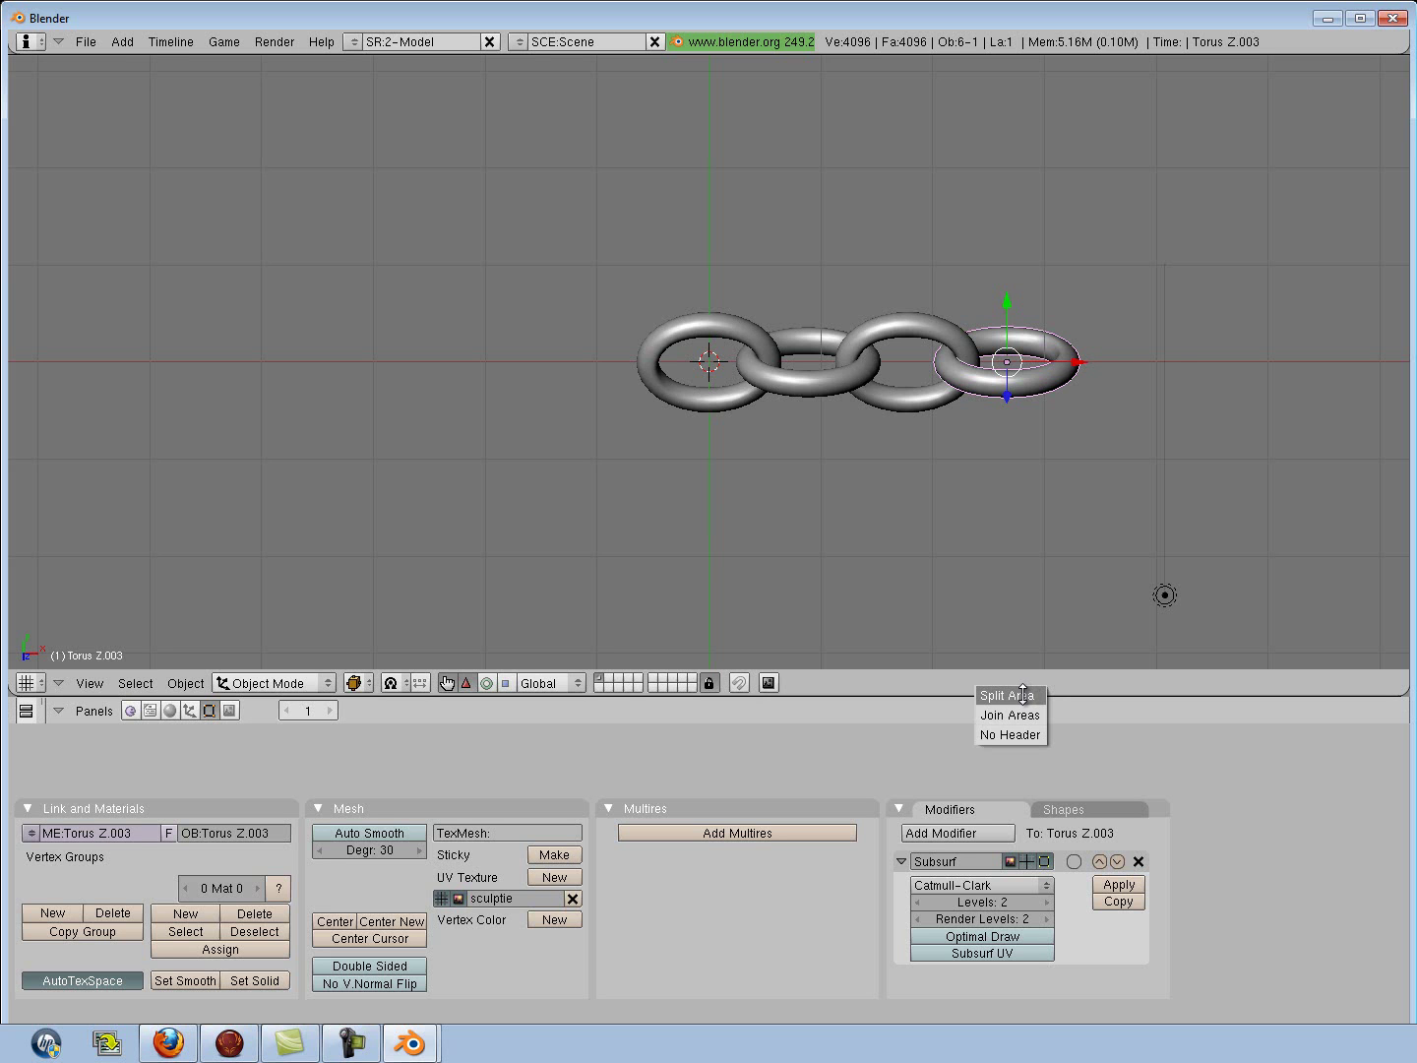
# Split the view into two side-by-side areas and make the right one a UV/Image Editor.
pyautogui.click(1022, 690)
pyautogui.click(821, 679)
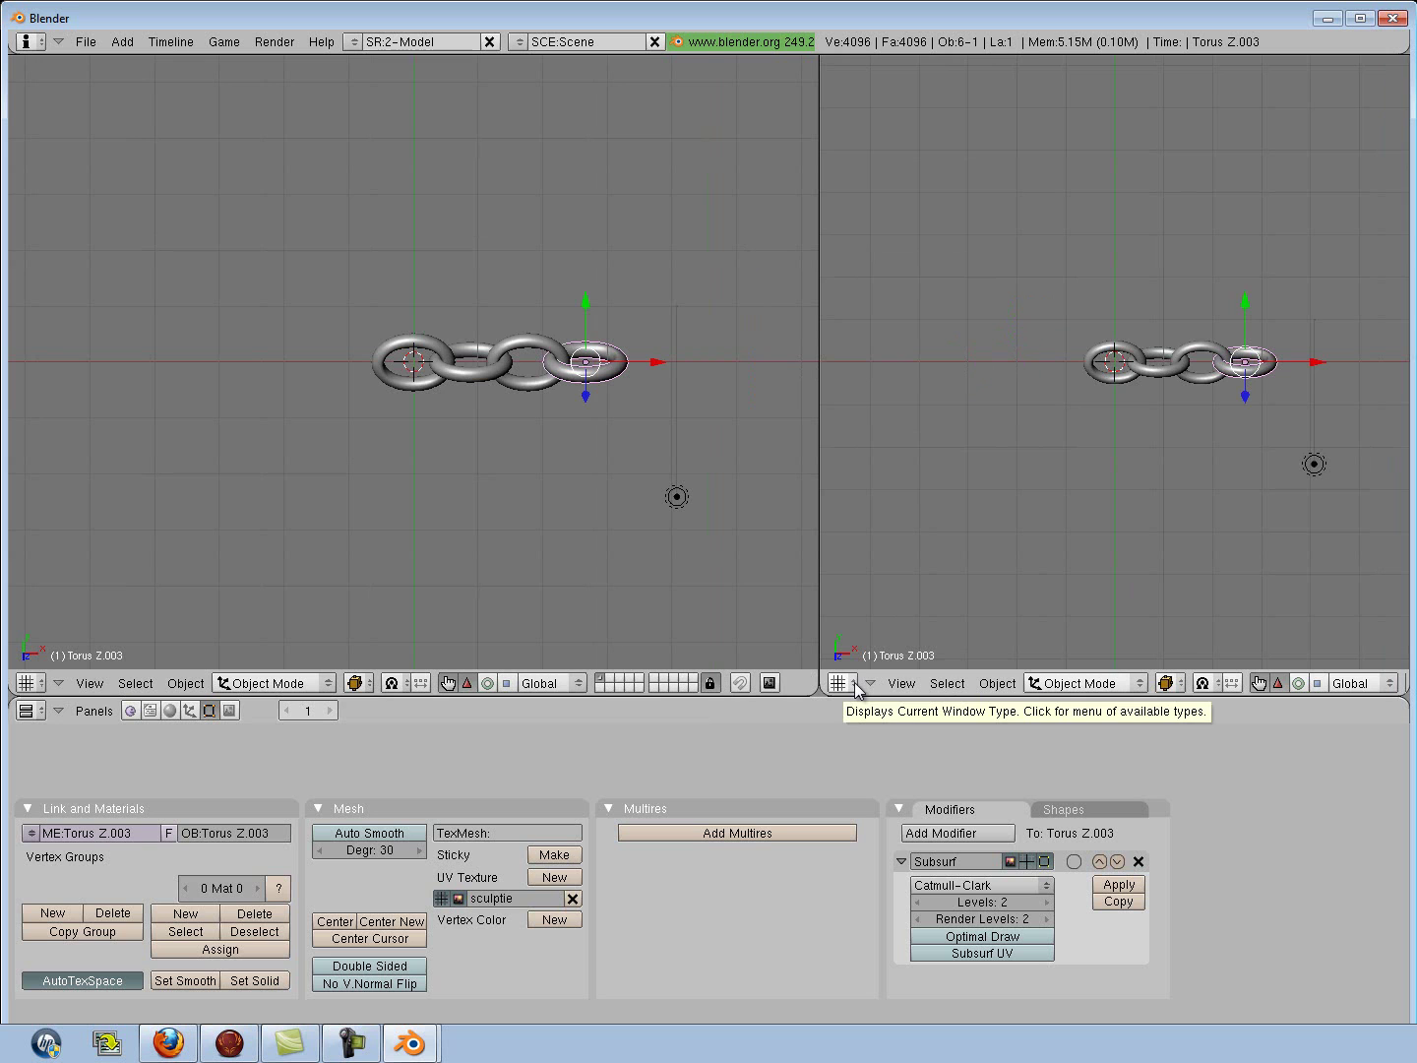
pyautogui.click(854, 683)
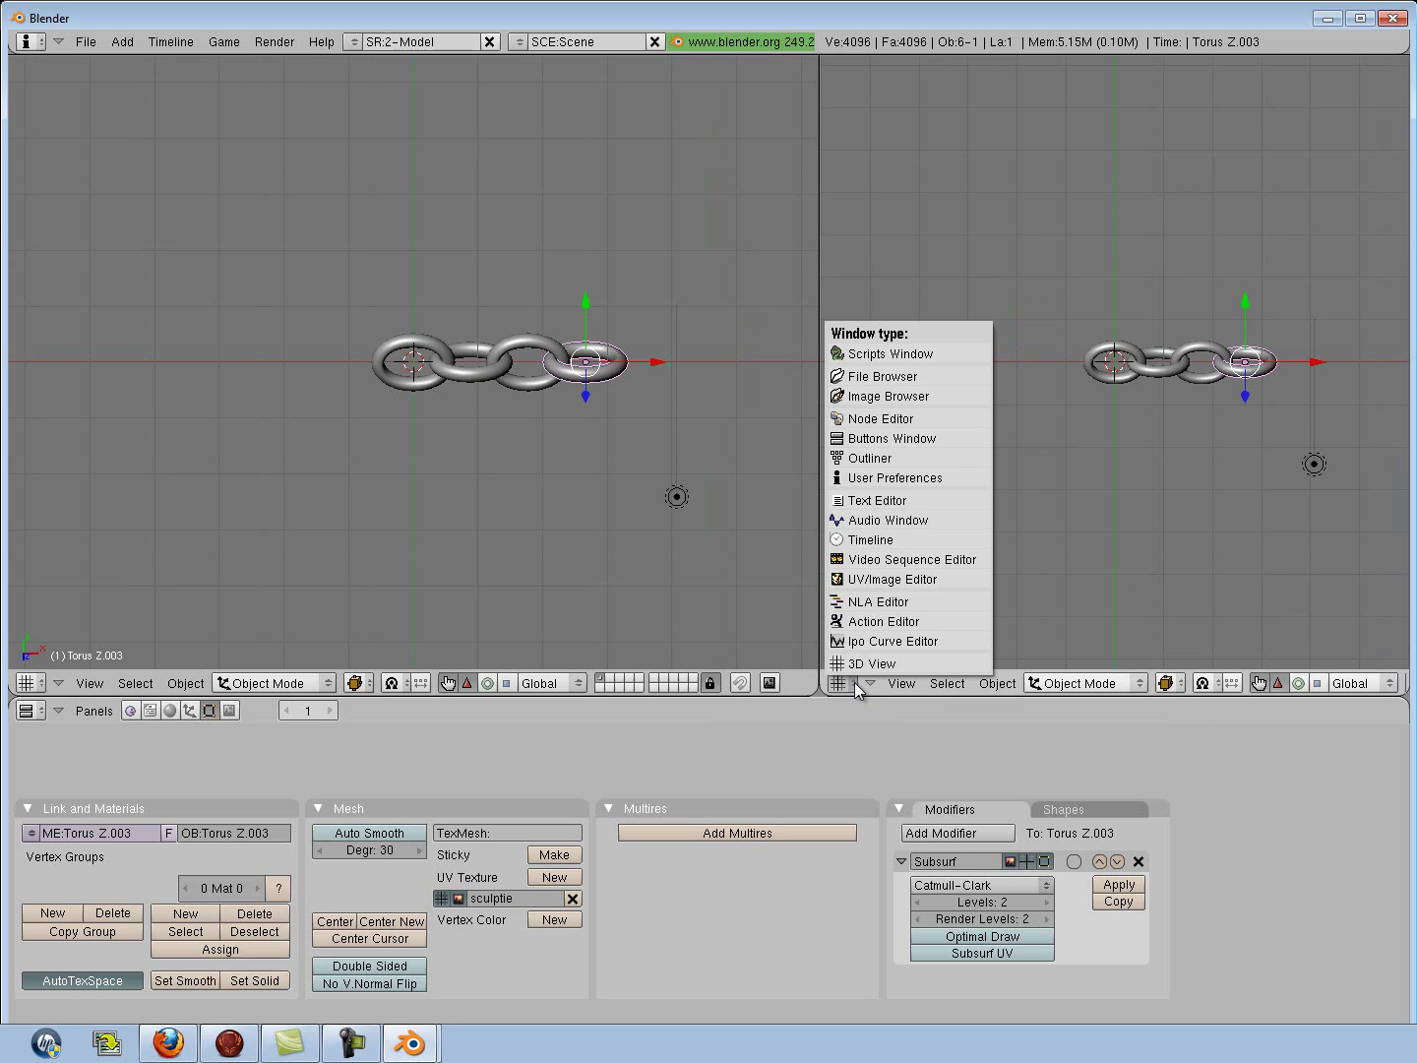
pyautogui.click(859, 587)
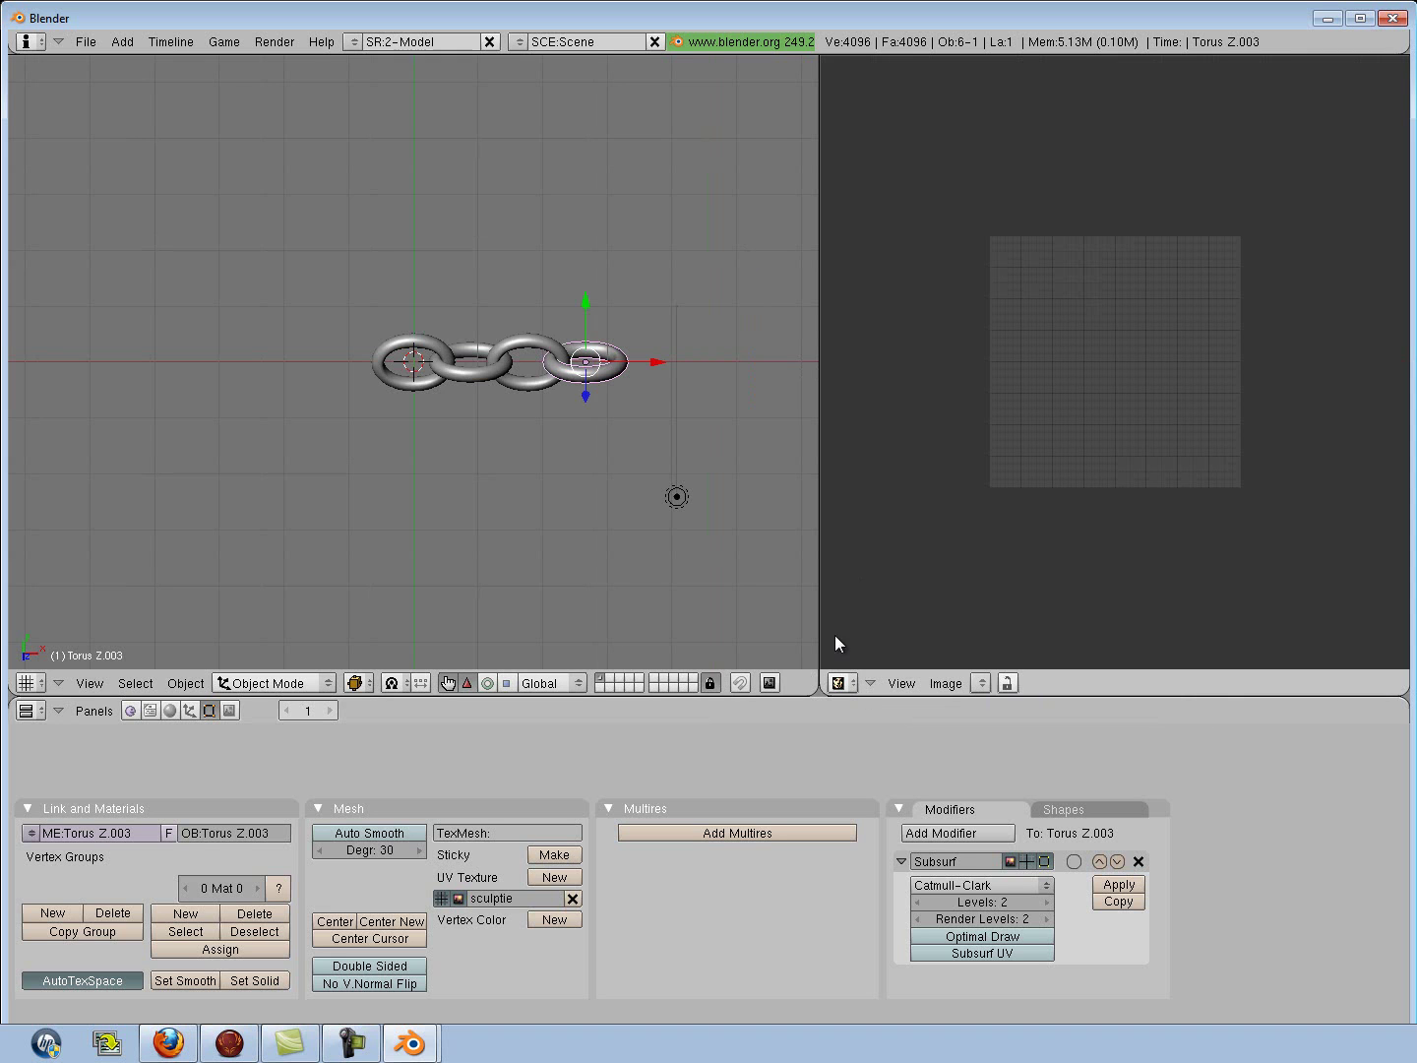
# Switch the link into Edit Mode and back to Object Mode.
pyautogui.click(327, 684)
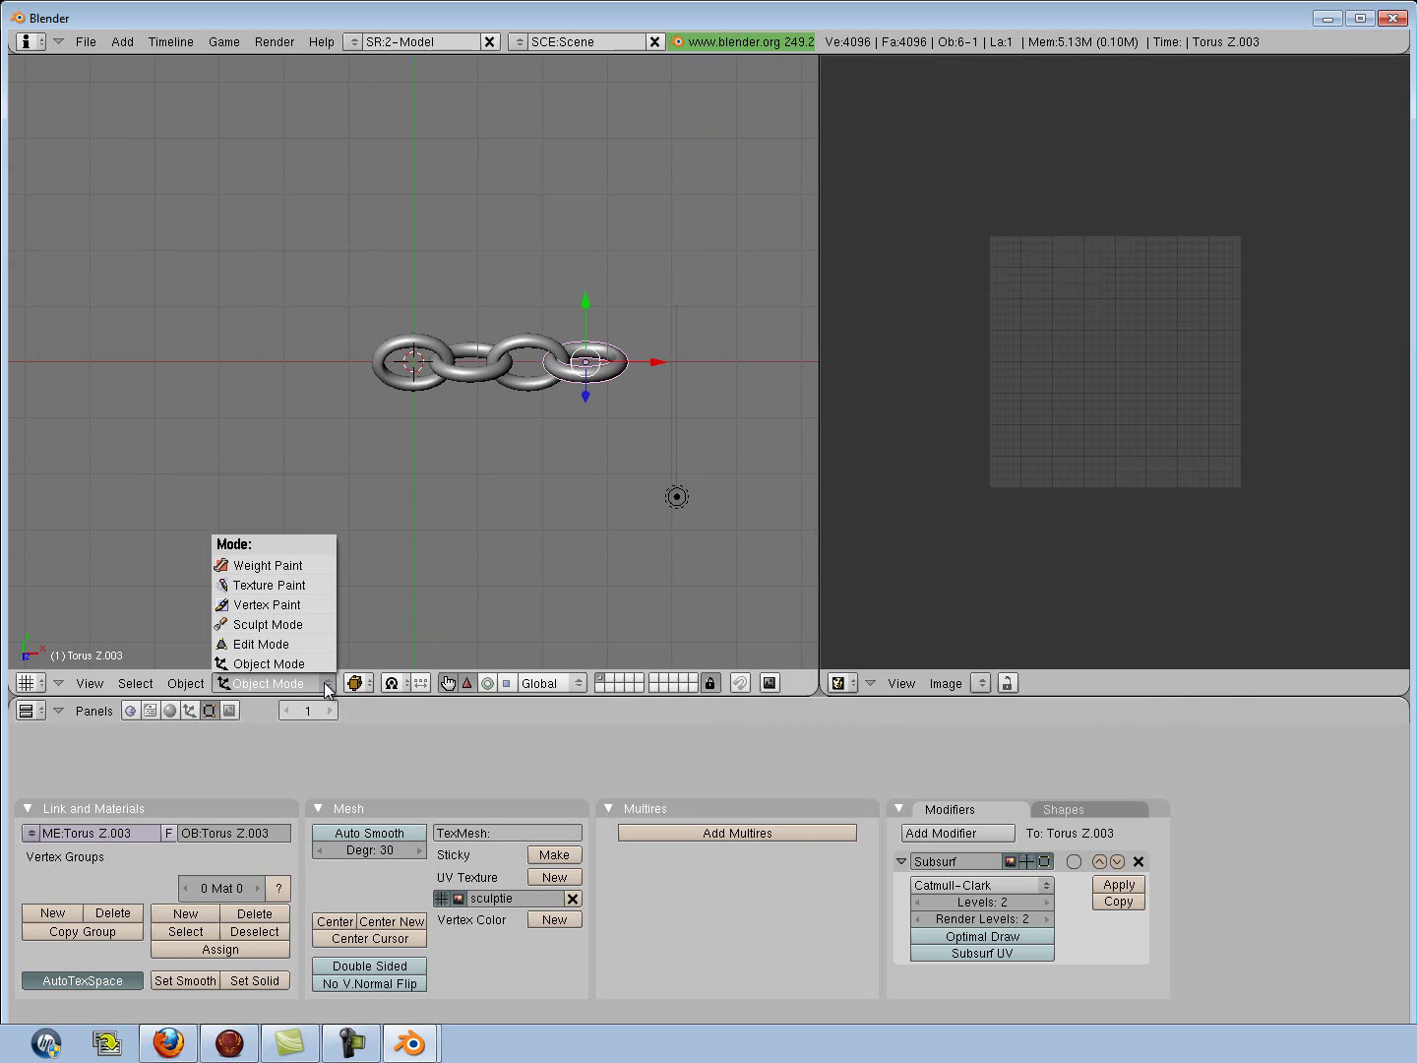
pyautogui.click(307, 639)
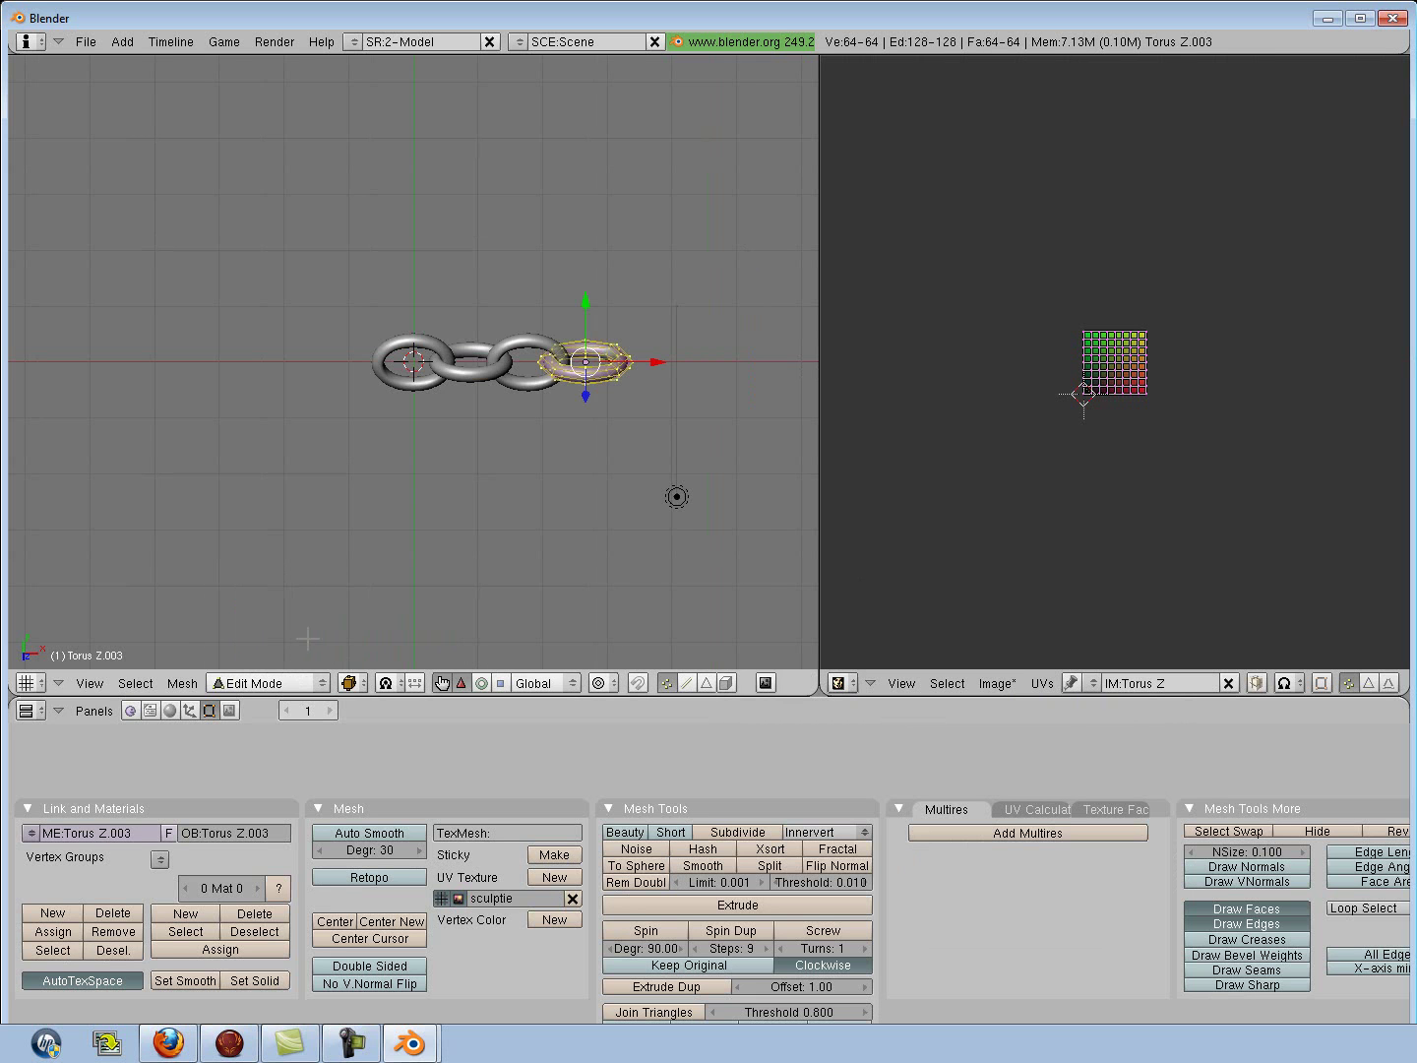
pyautogui.click(310, 683)
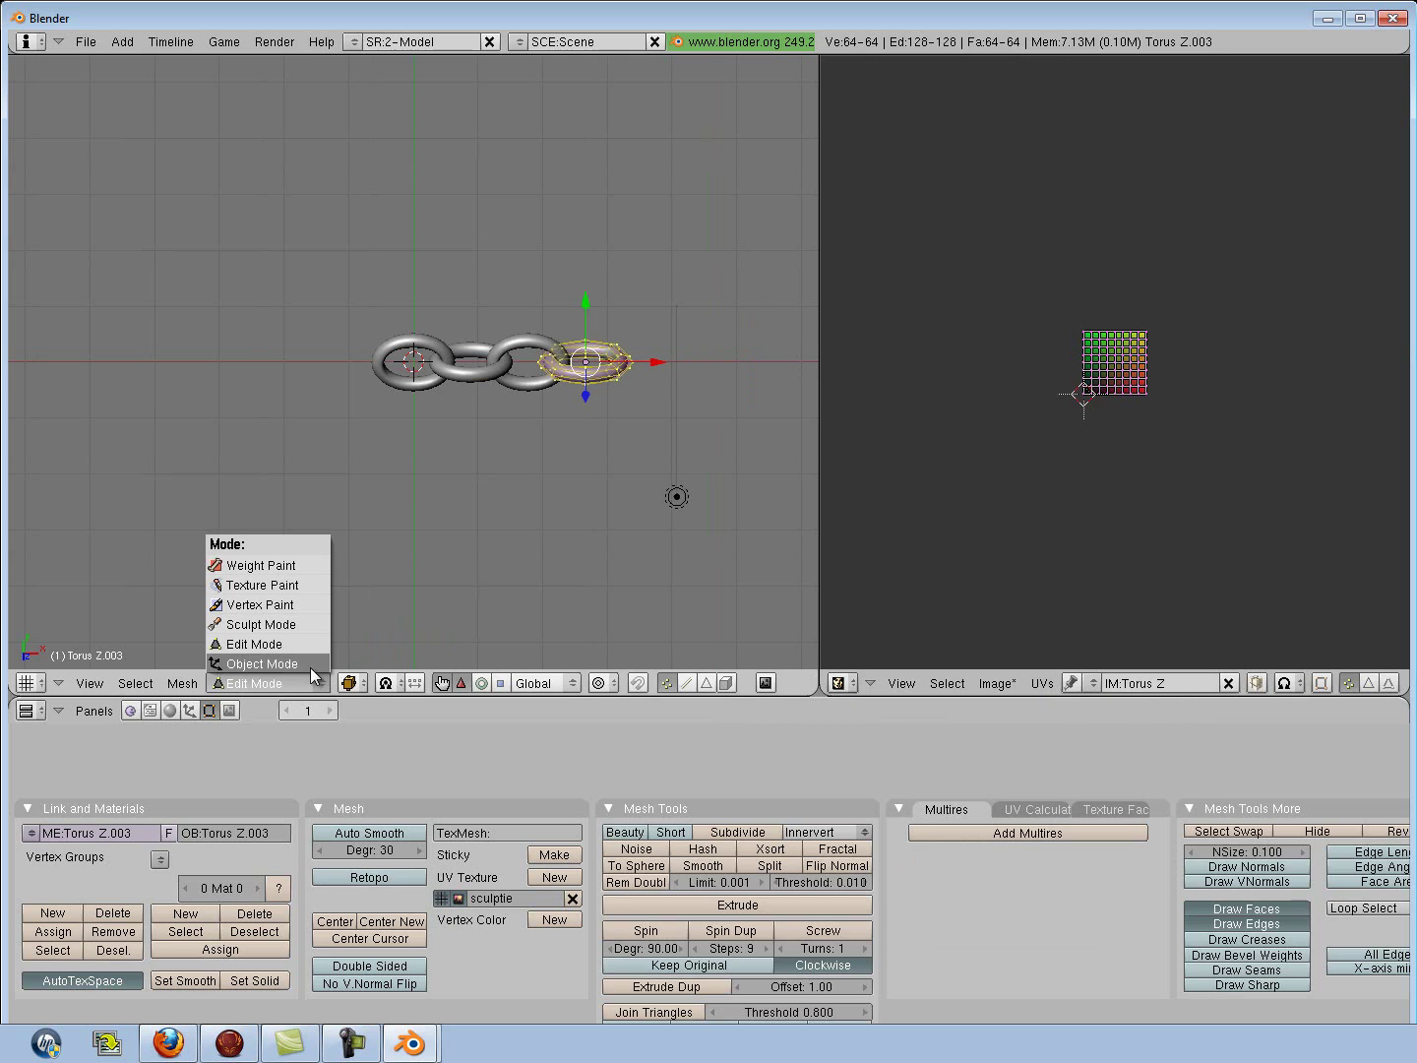
pyautogui.click(310, 666)
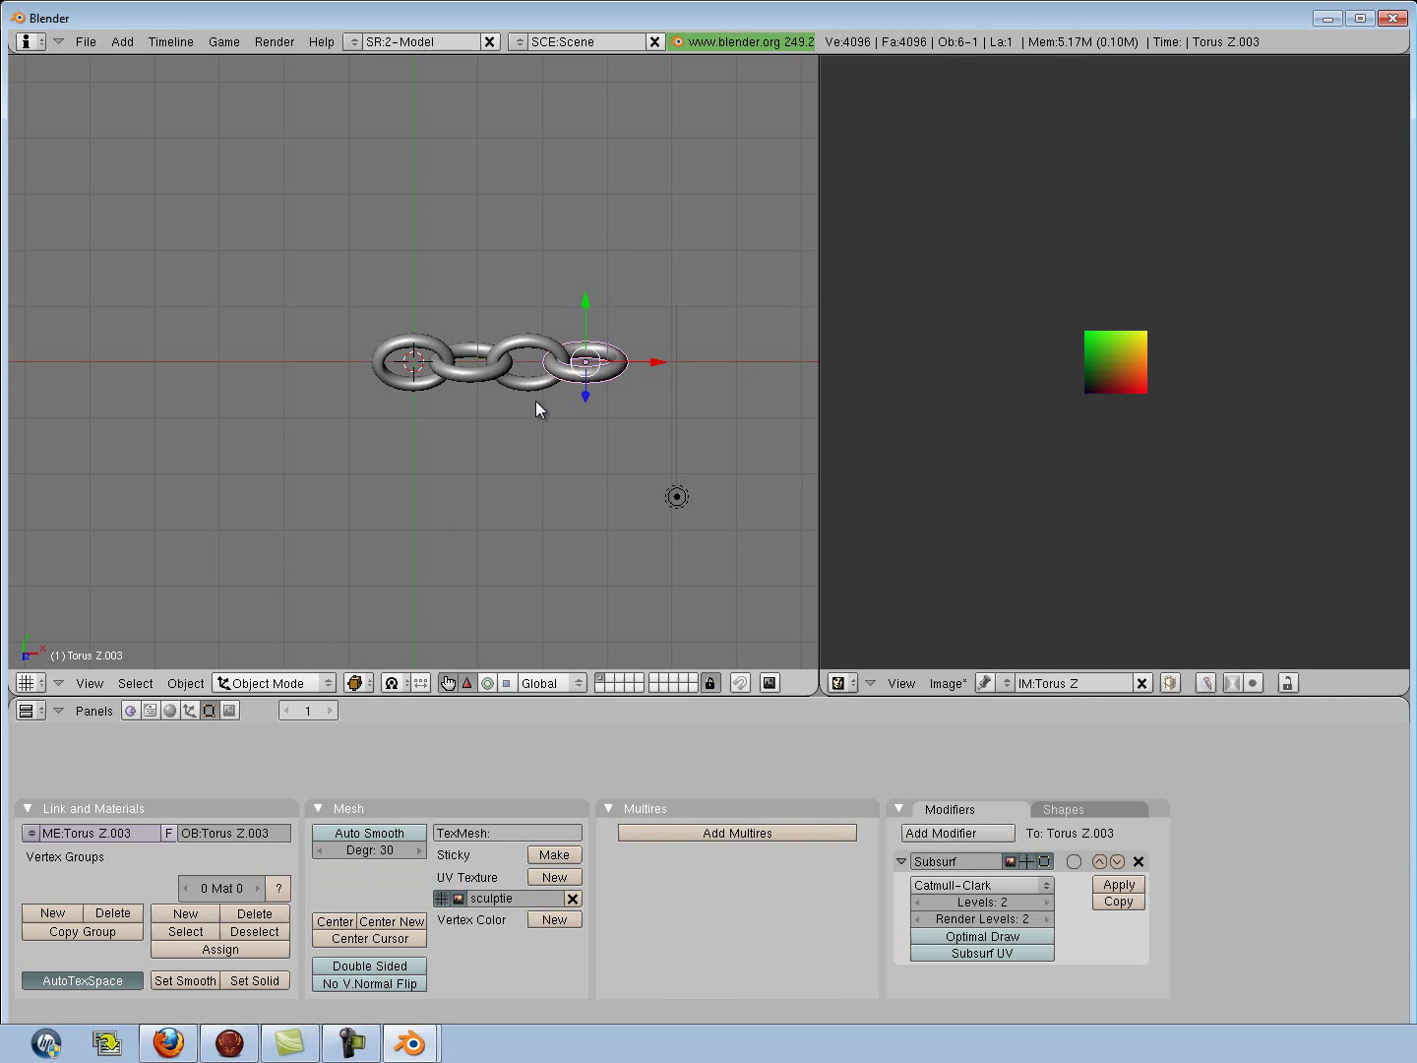
pyautogui.scroll(4, 536, 401)
pyautogui.scroll(-1, 536, 402)
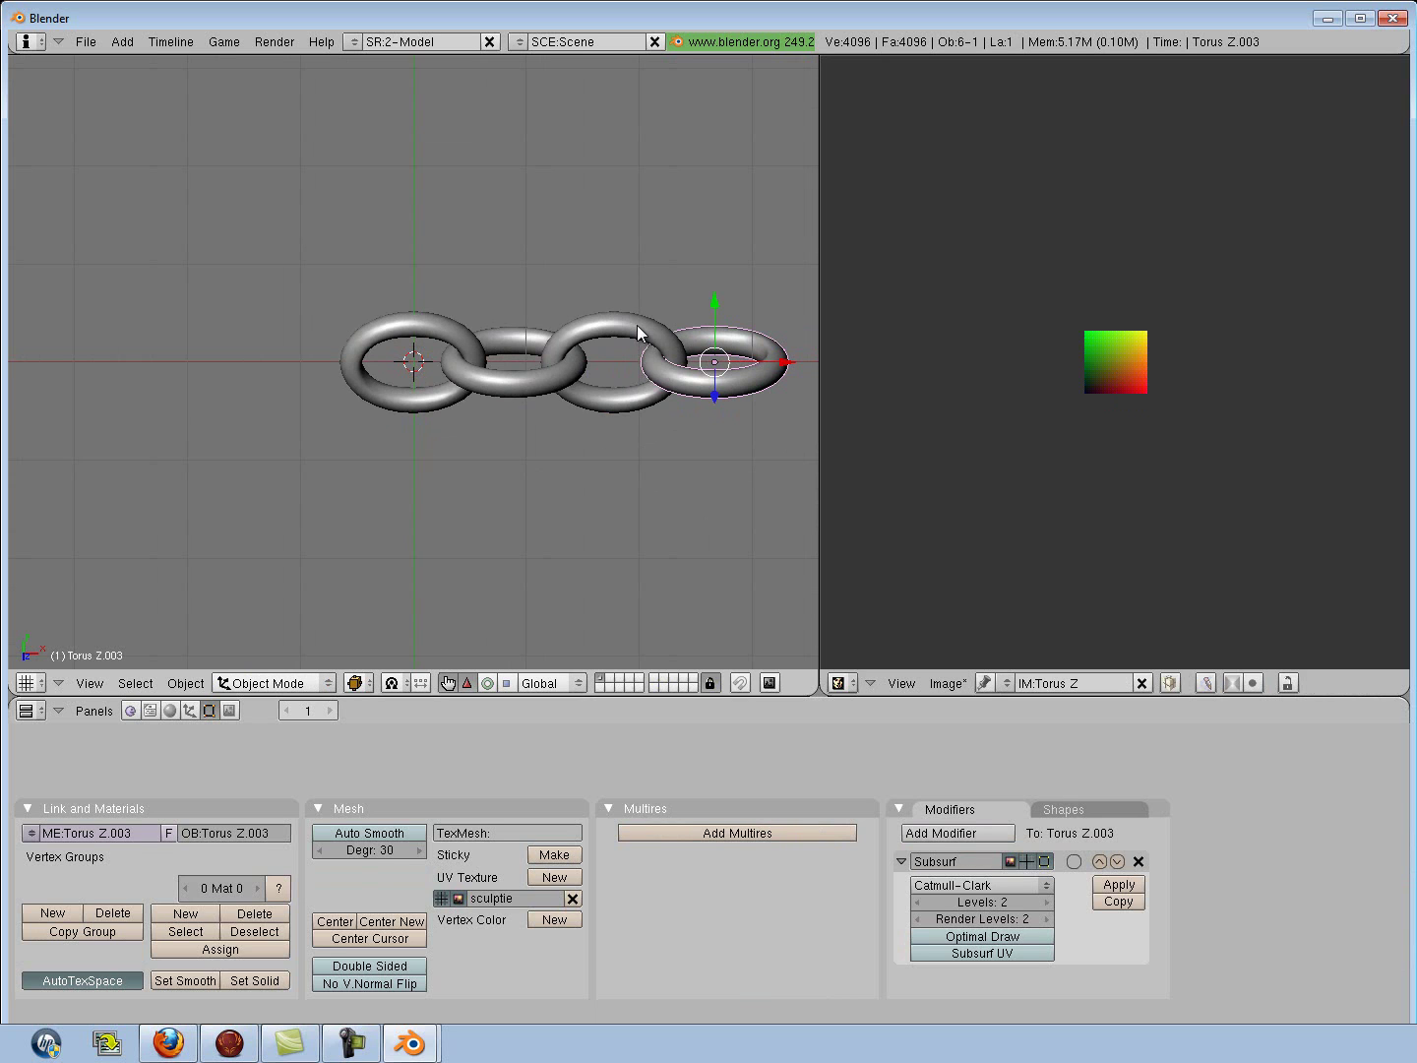
# Select all four links and join them into one Torus Z mesh with Ctrl+J.
pyautogui.keyDown('shift'); pyautogui.rightClick(636, 324); pyautogui.keyUp('shift')
pyautogui.keyDown('shift'); pyautogui.rightClick(503, 372); pyautogui.keyUp('shift')
pyautogui.keyDown('shift'); pyautogui.rightClick(471, 345); pyautogui.keyUp('shift')
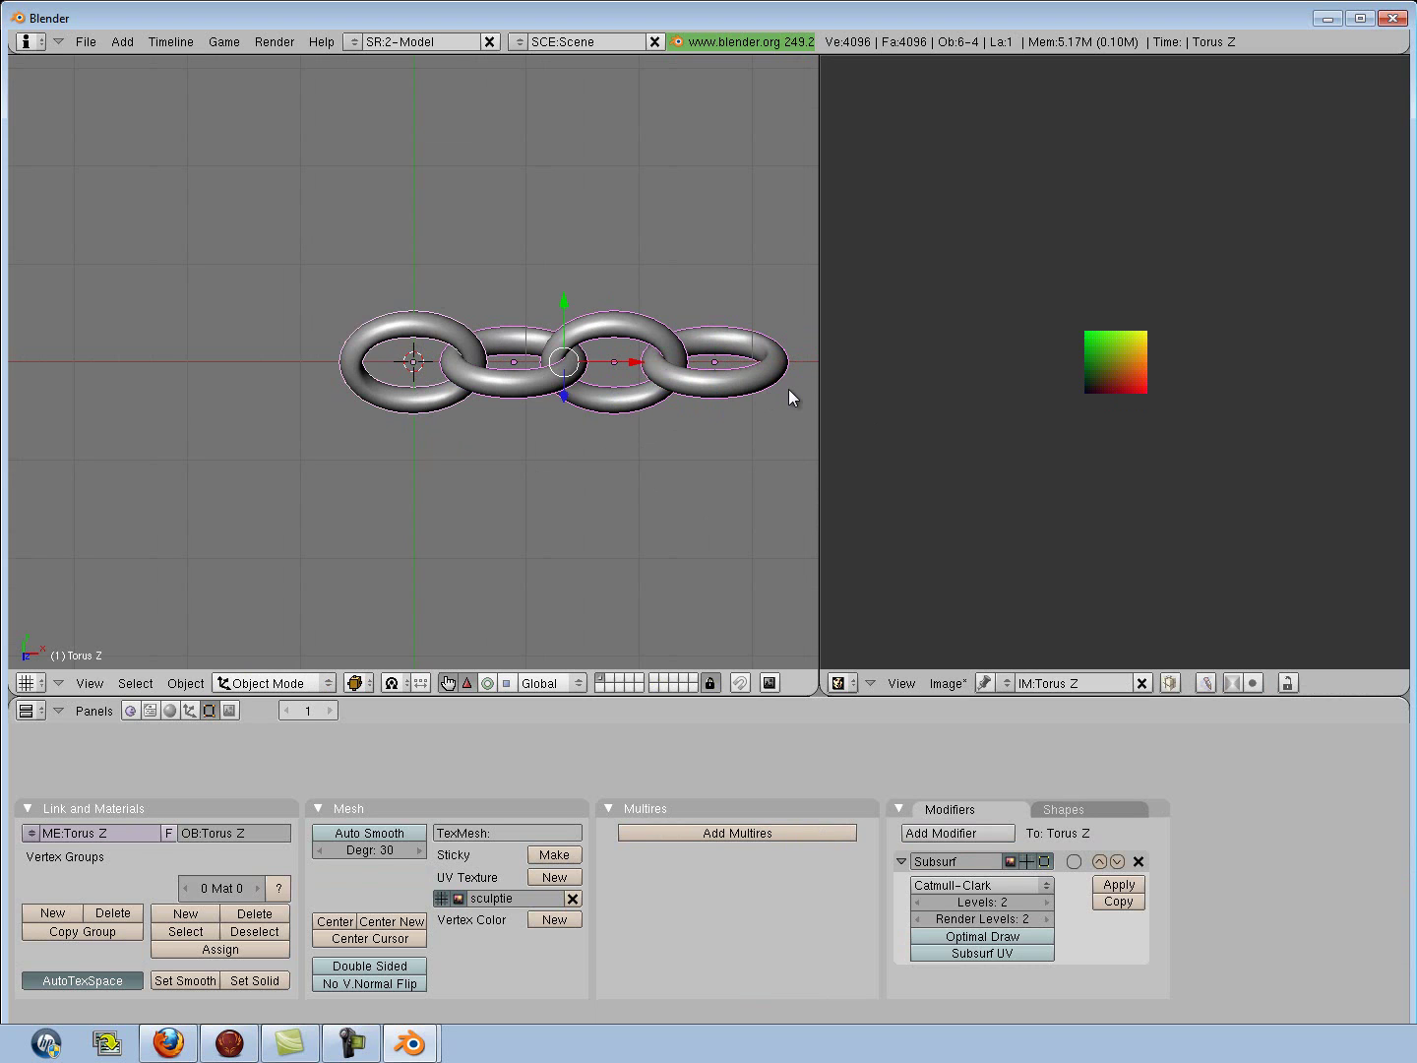
pyautogui.hotkey('ctrl', 'j')
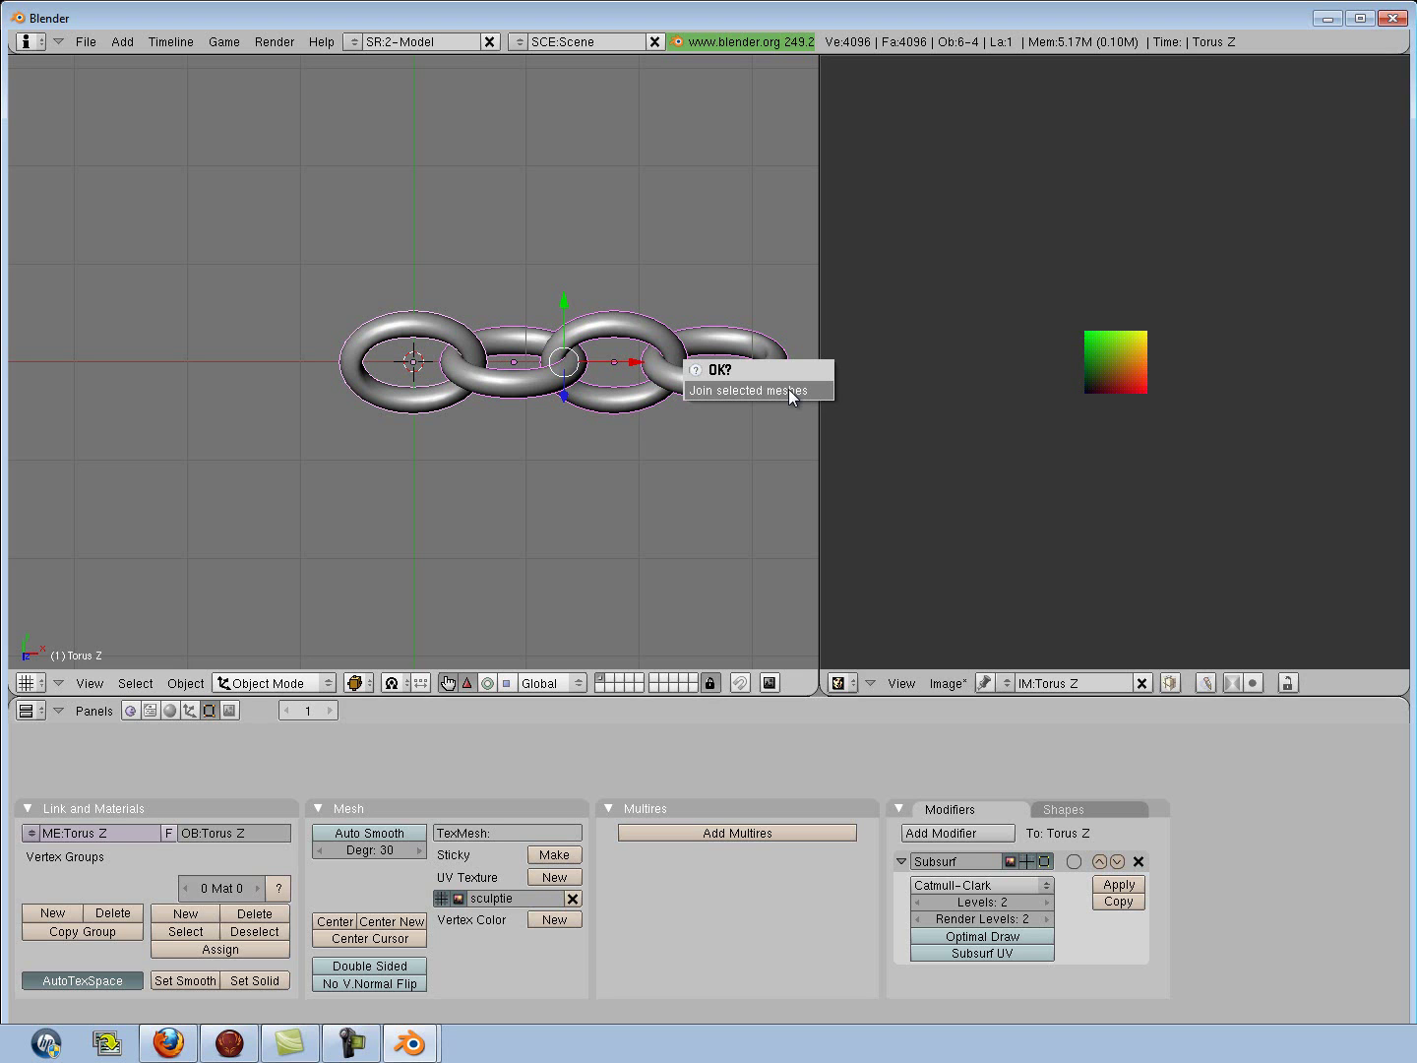
pyautogui.click(788, 388)
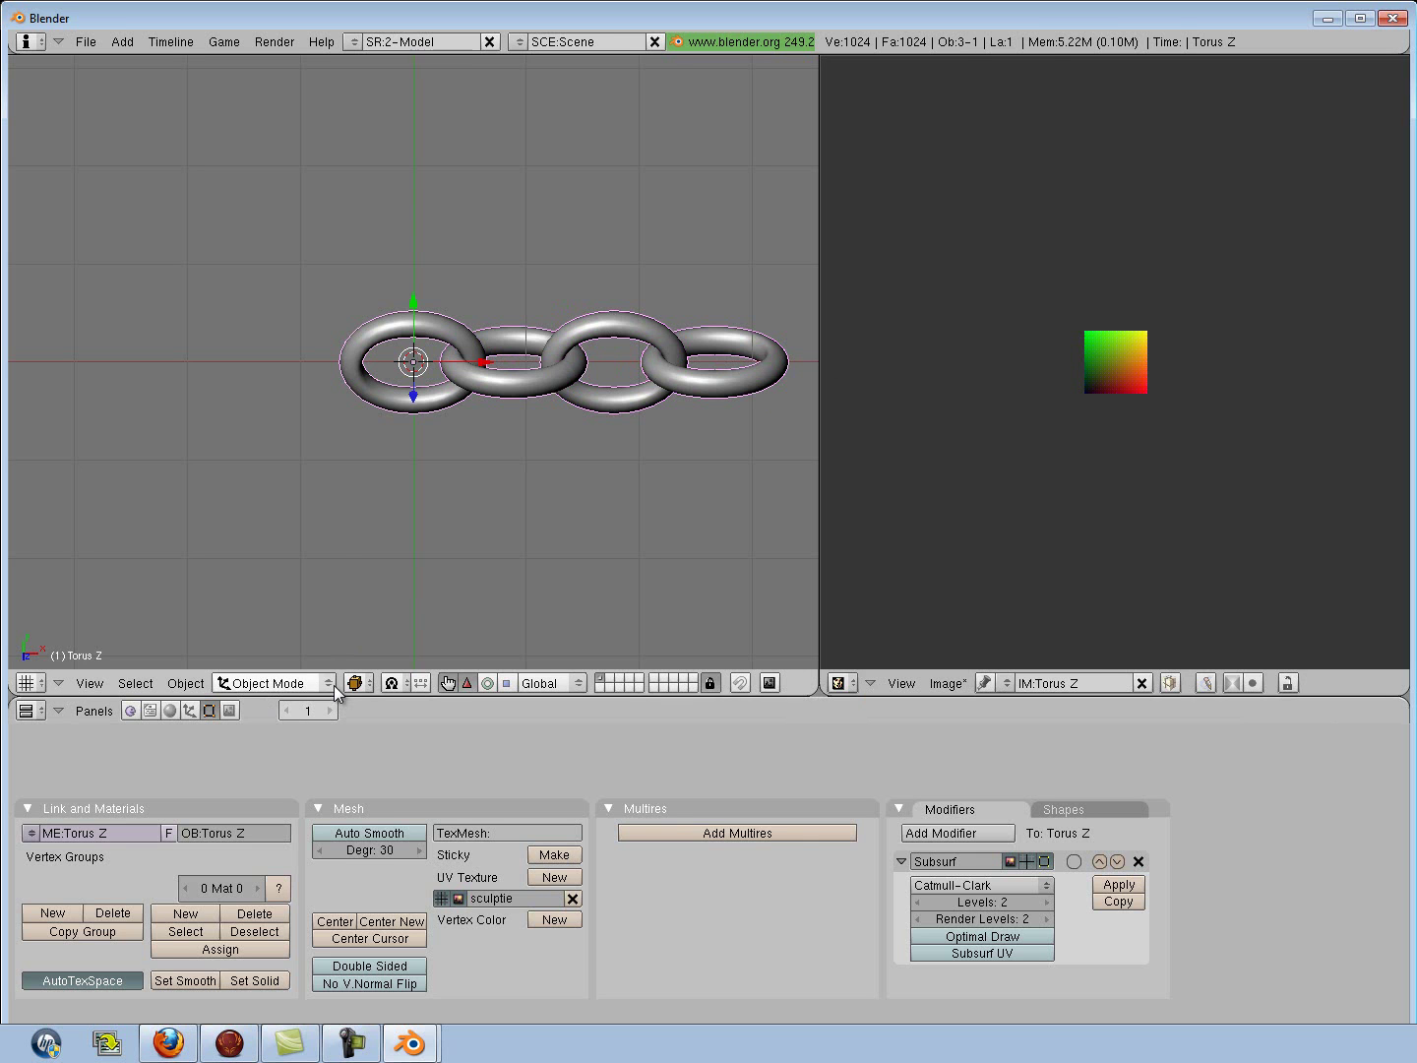
# Enter Edit Mode on the joined chain and reselect all its vertices.
pyautogui.click(272, 683)
pyautogui.click(315, 645)
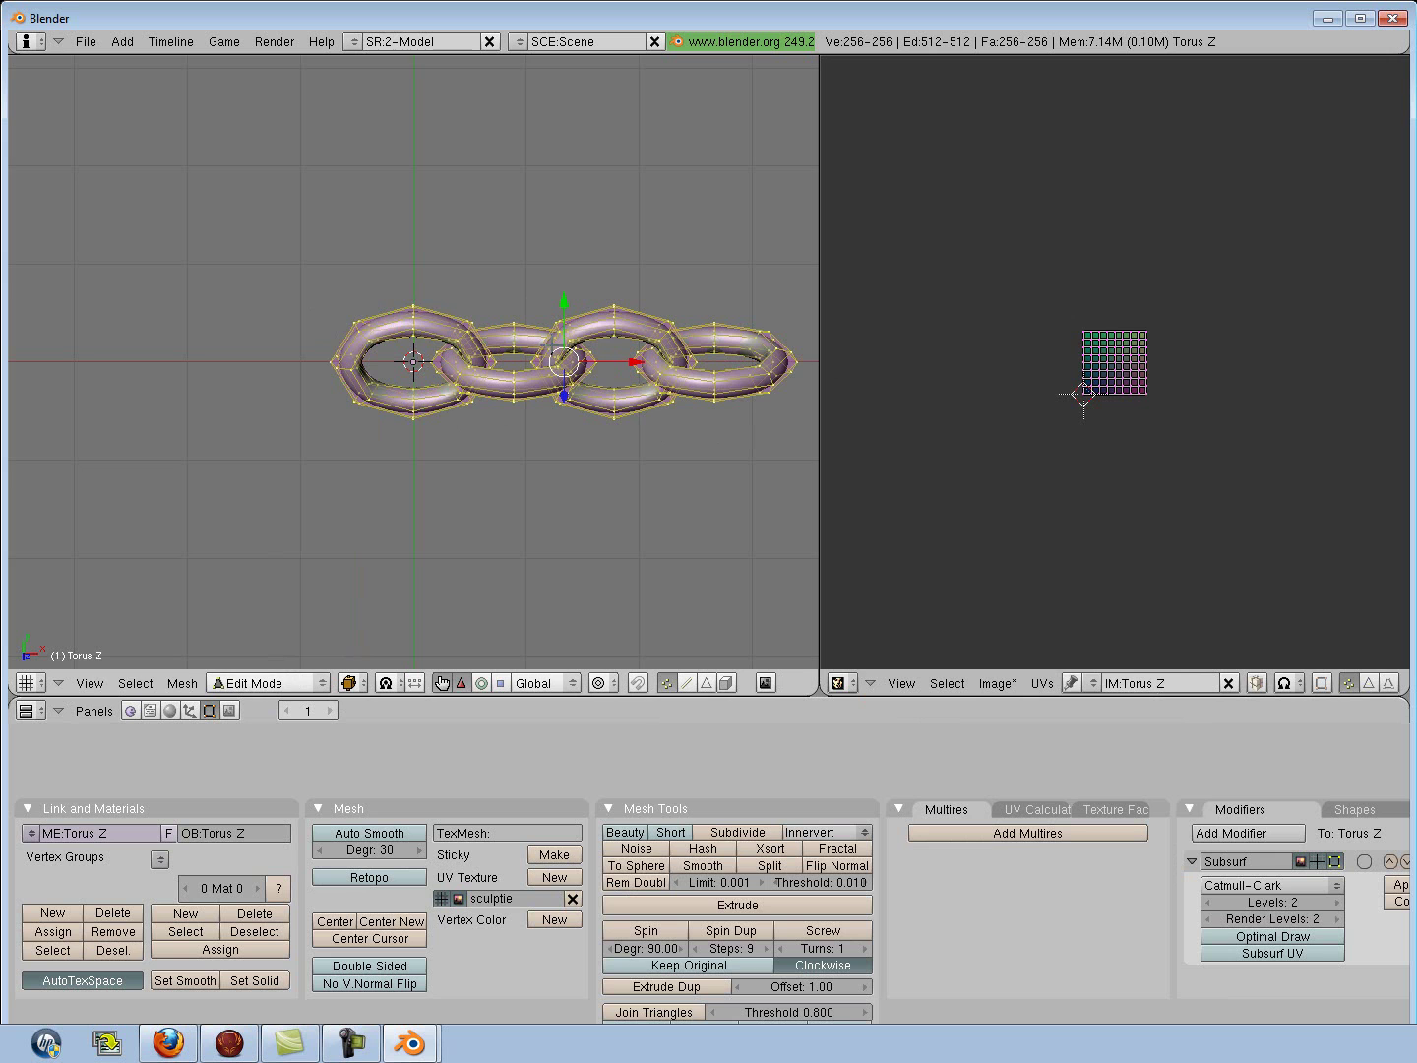
pyautogui.click(136, 683)
pyautogui.click(150, 635)
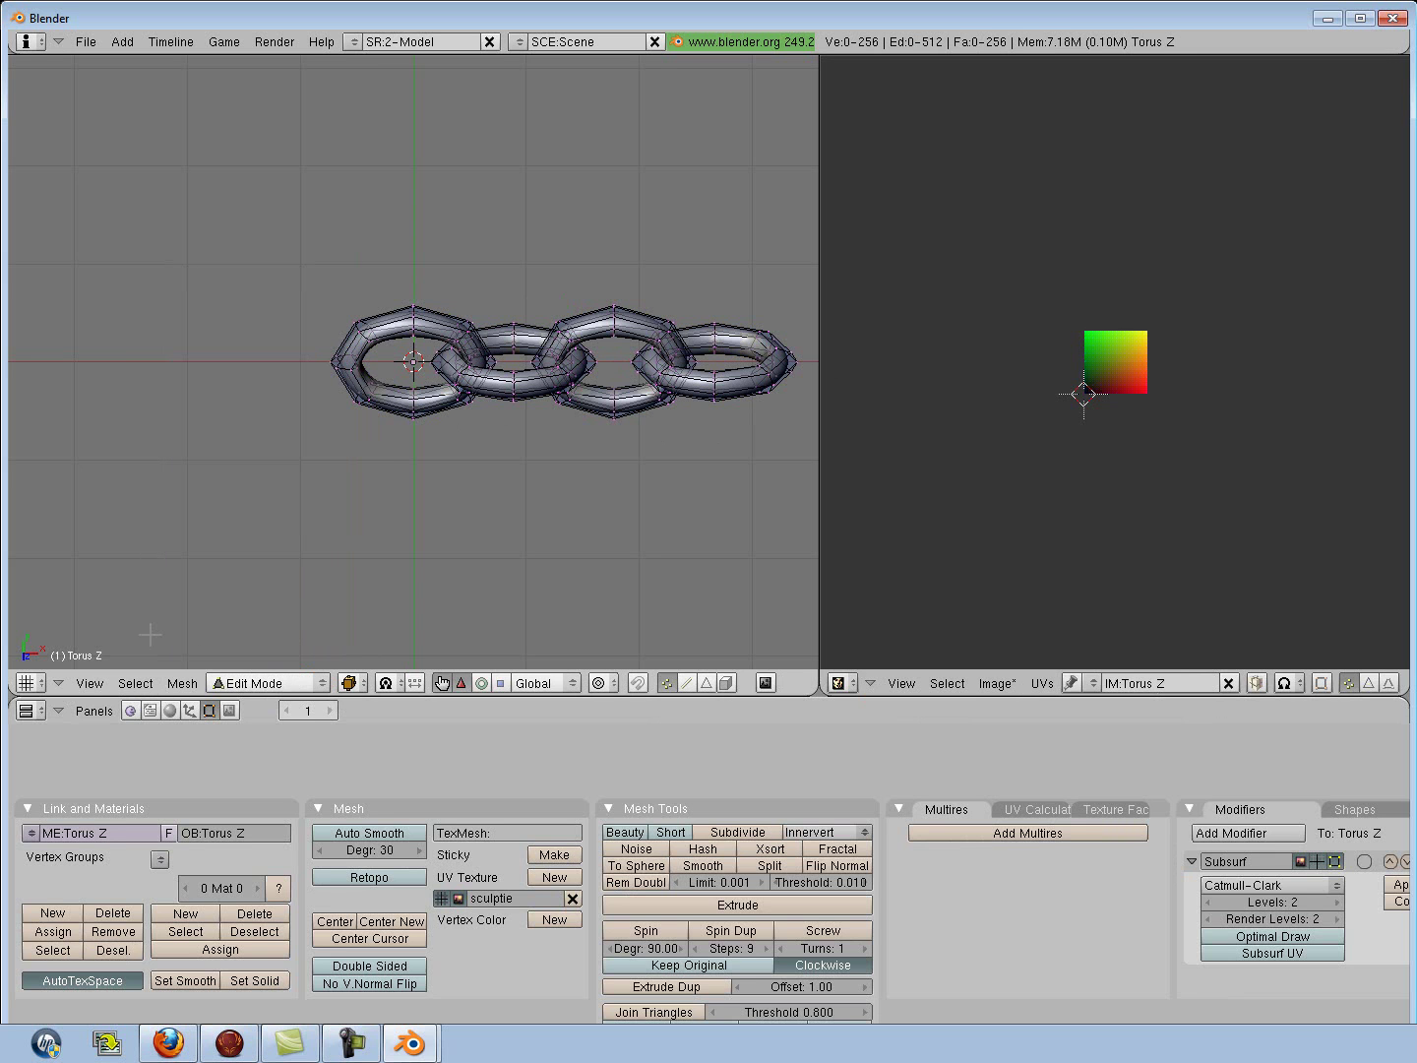
pyautogui.click(144, 683)
pyautogui.click(149, 634)
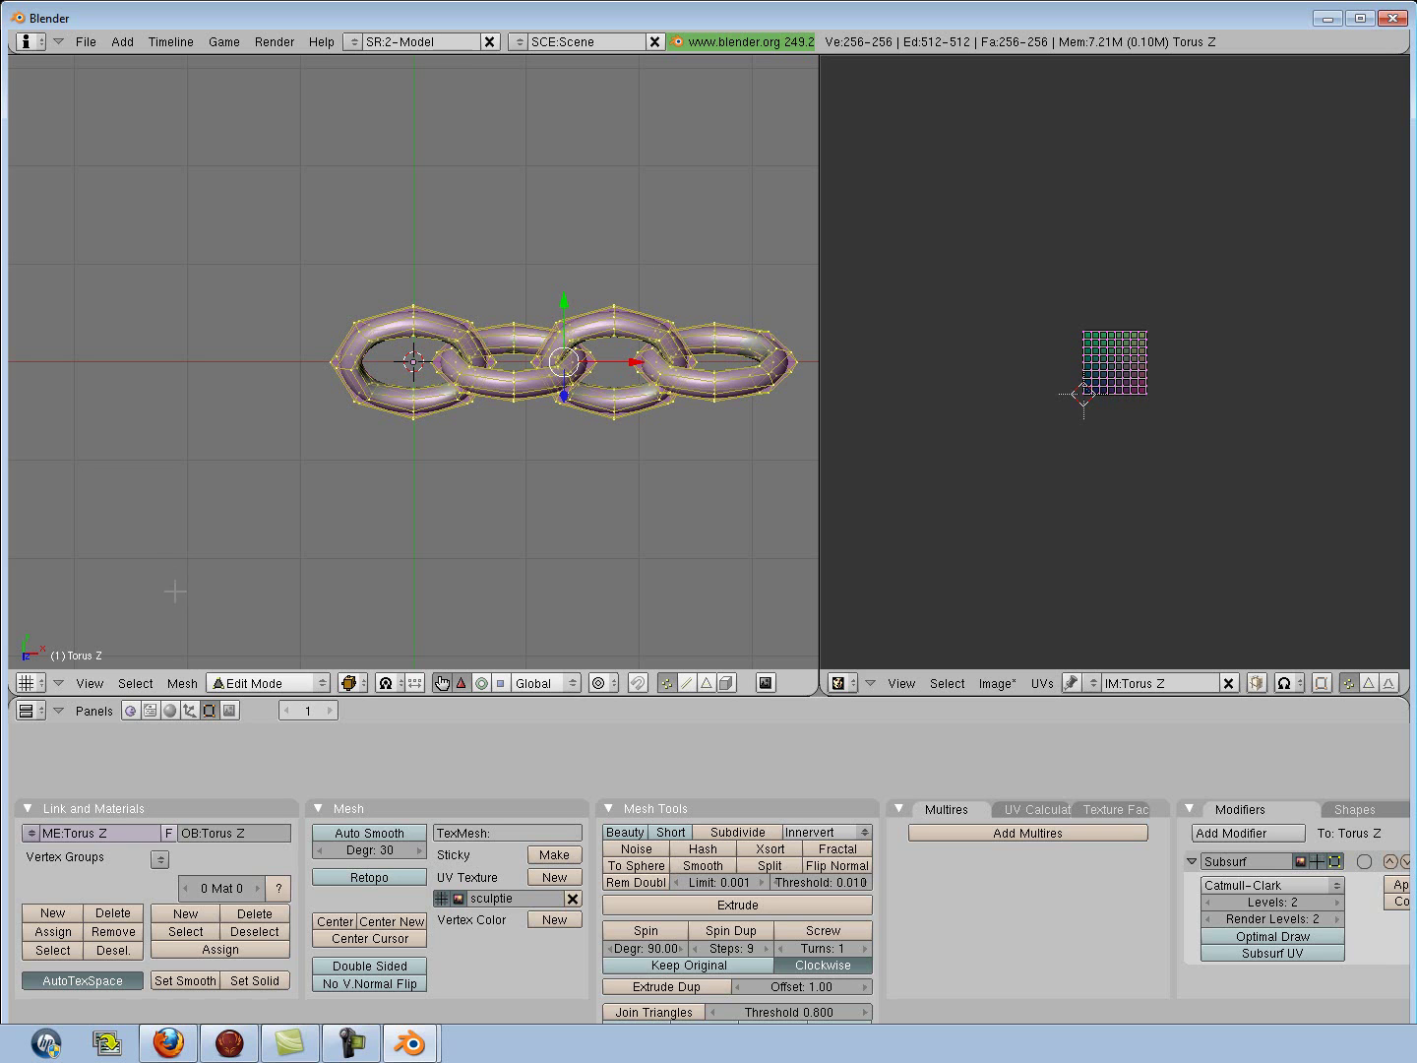
# Unwrap the chain's UVs with Project from View (Bounds).
pyautogui.click(182, 682)
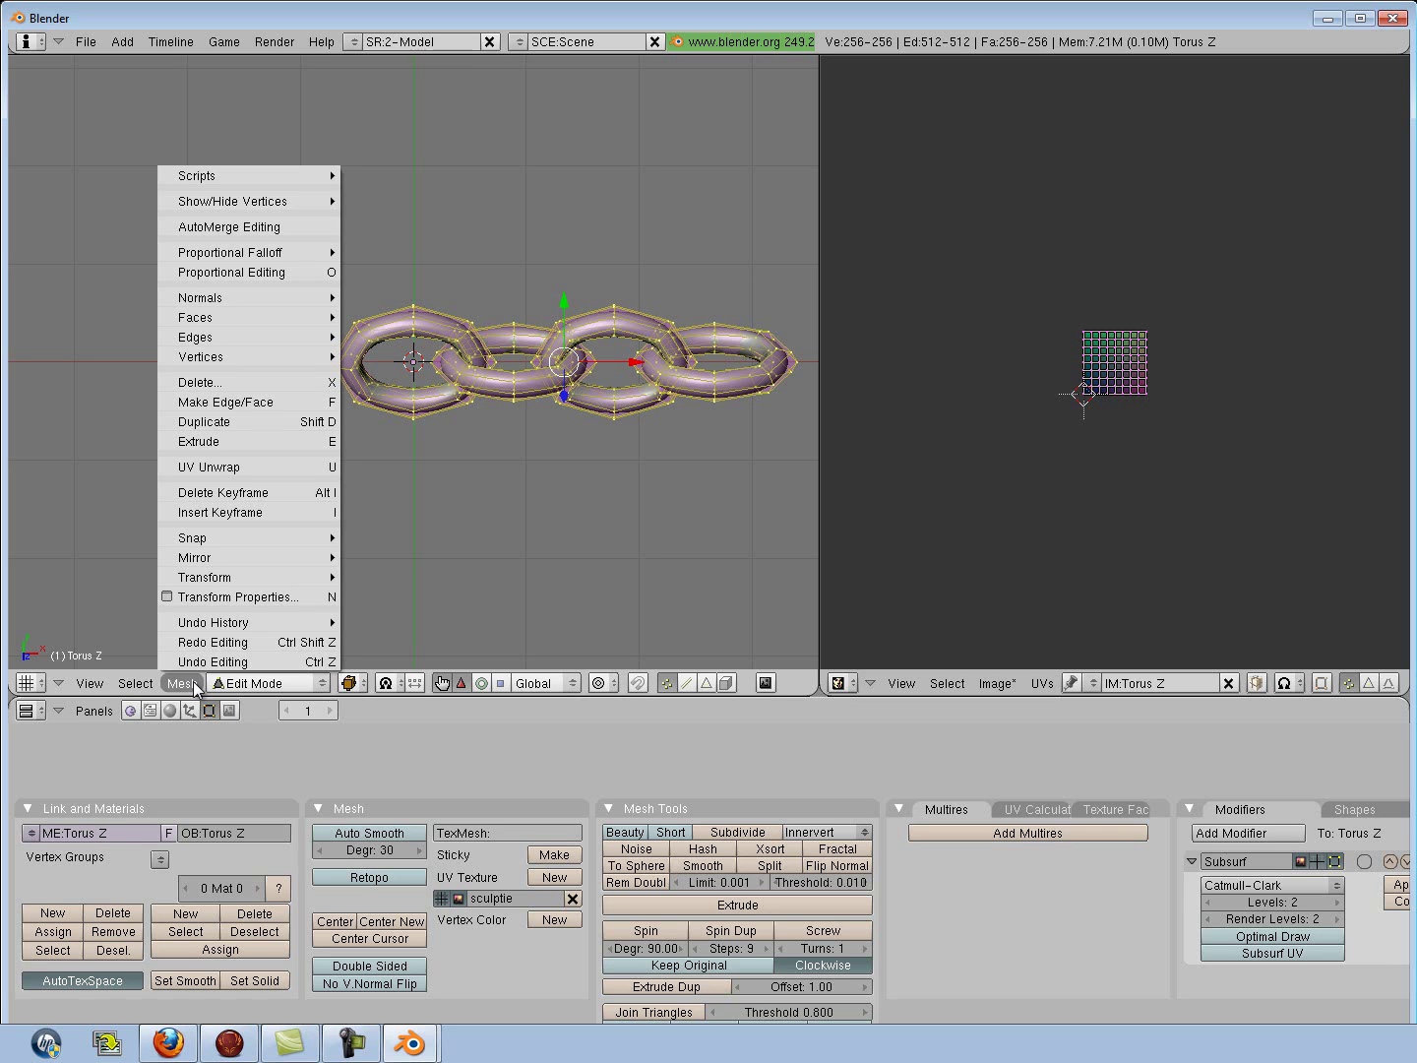
pyautogui.click(197, 467)
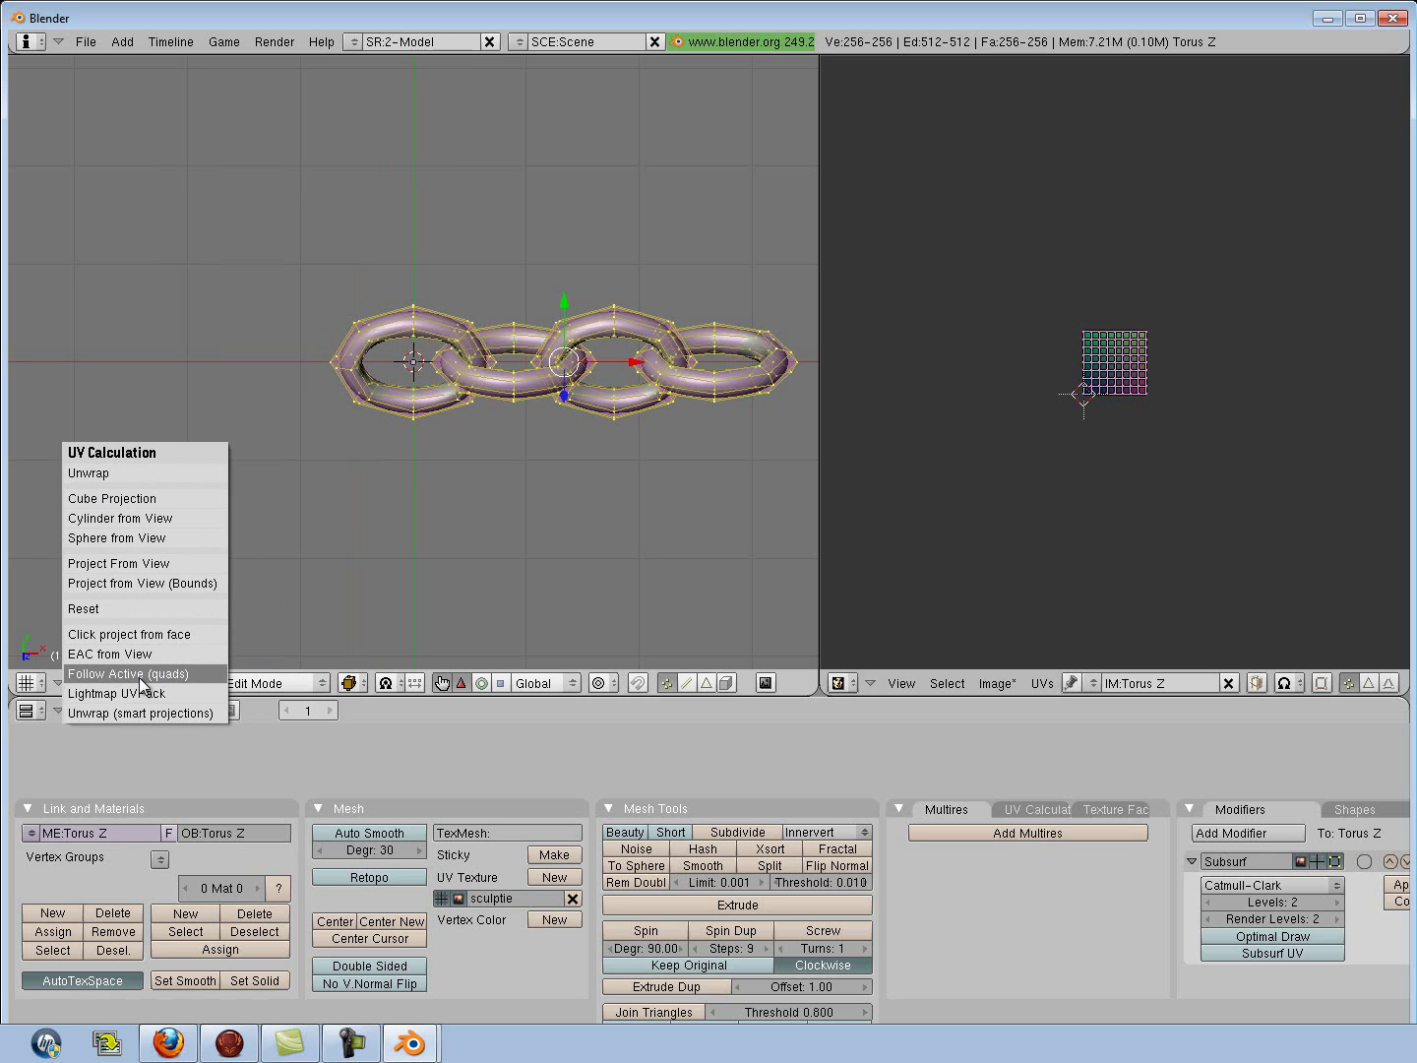
pyautogui.click(150, 582)
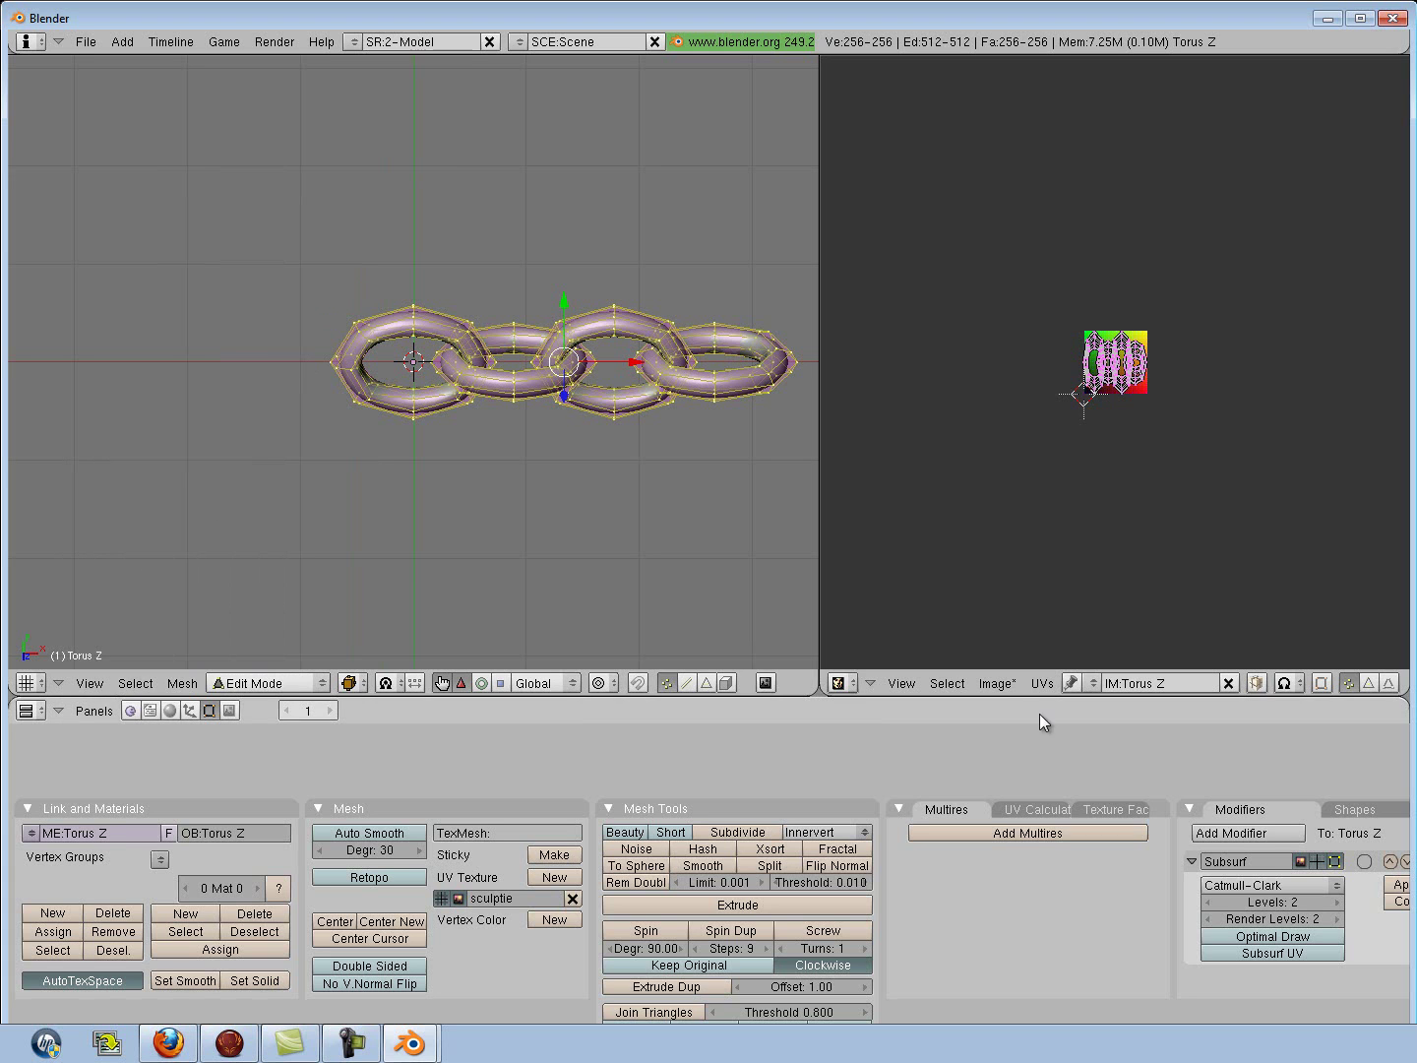
pyautogui.click(996, 682)
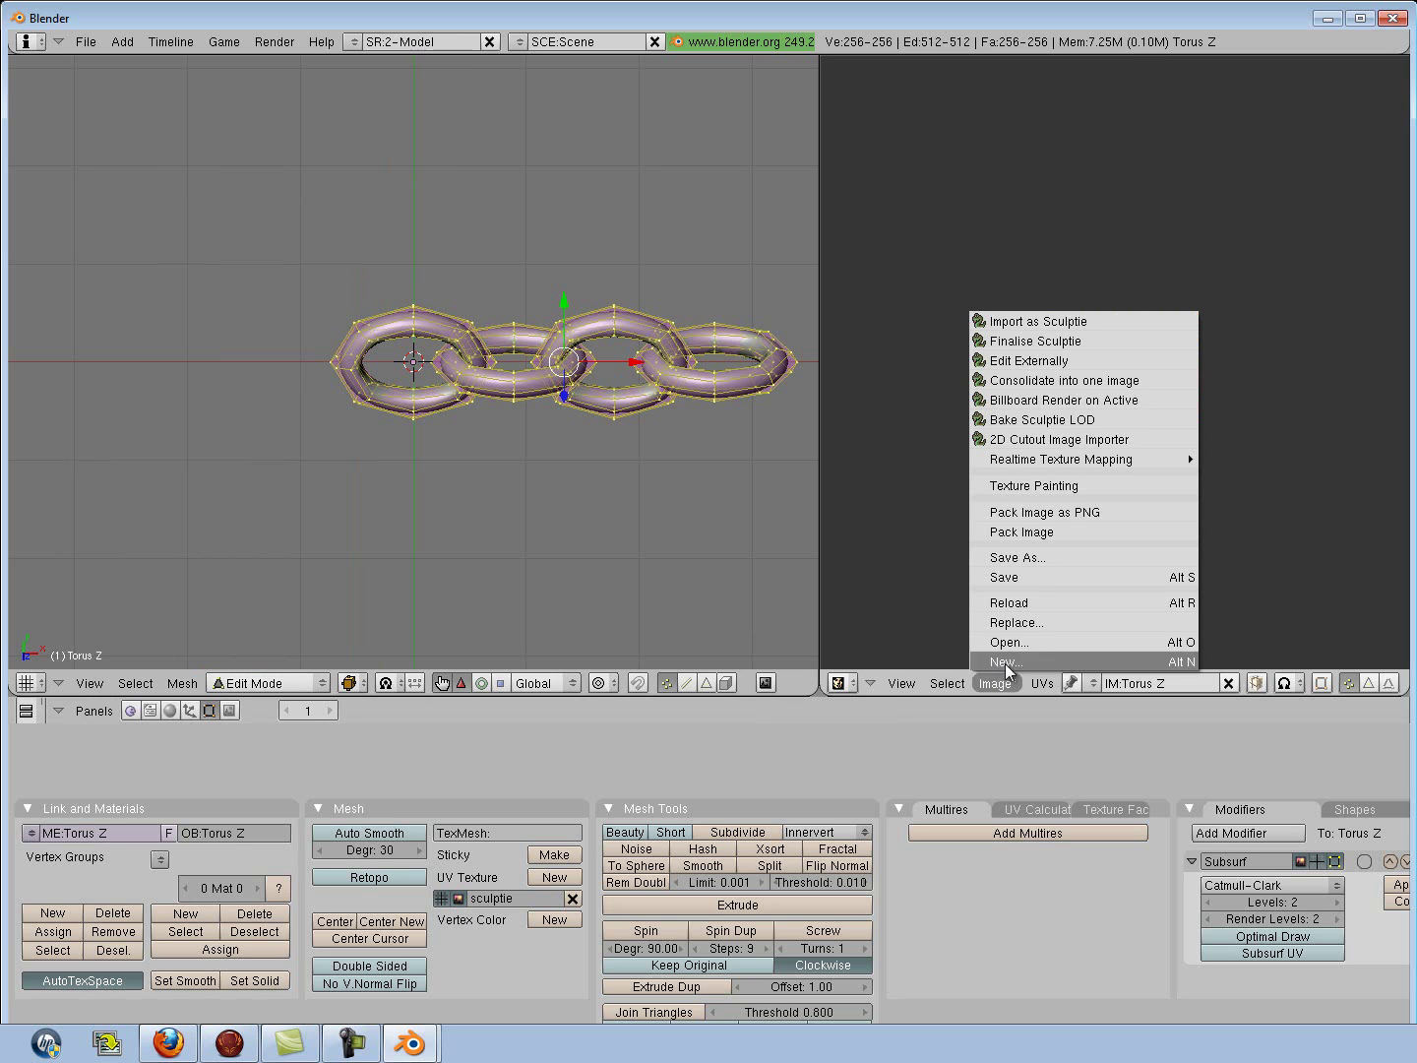
# Load CorrodedSteel.jpg from Desktop\Textures into the image editor and fit it in view.
pyautogui.click(1009, 642)
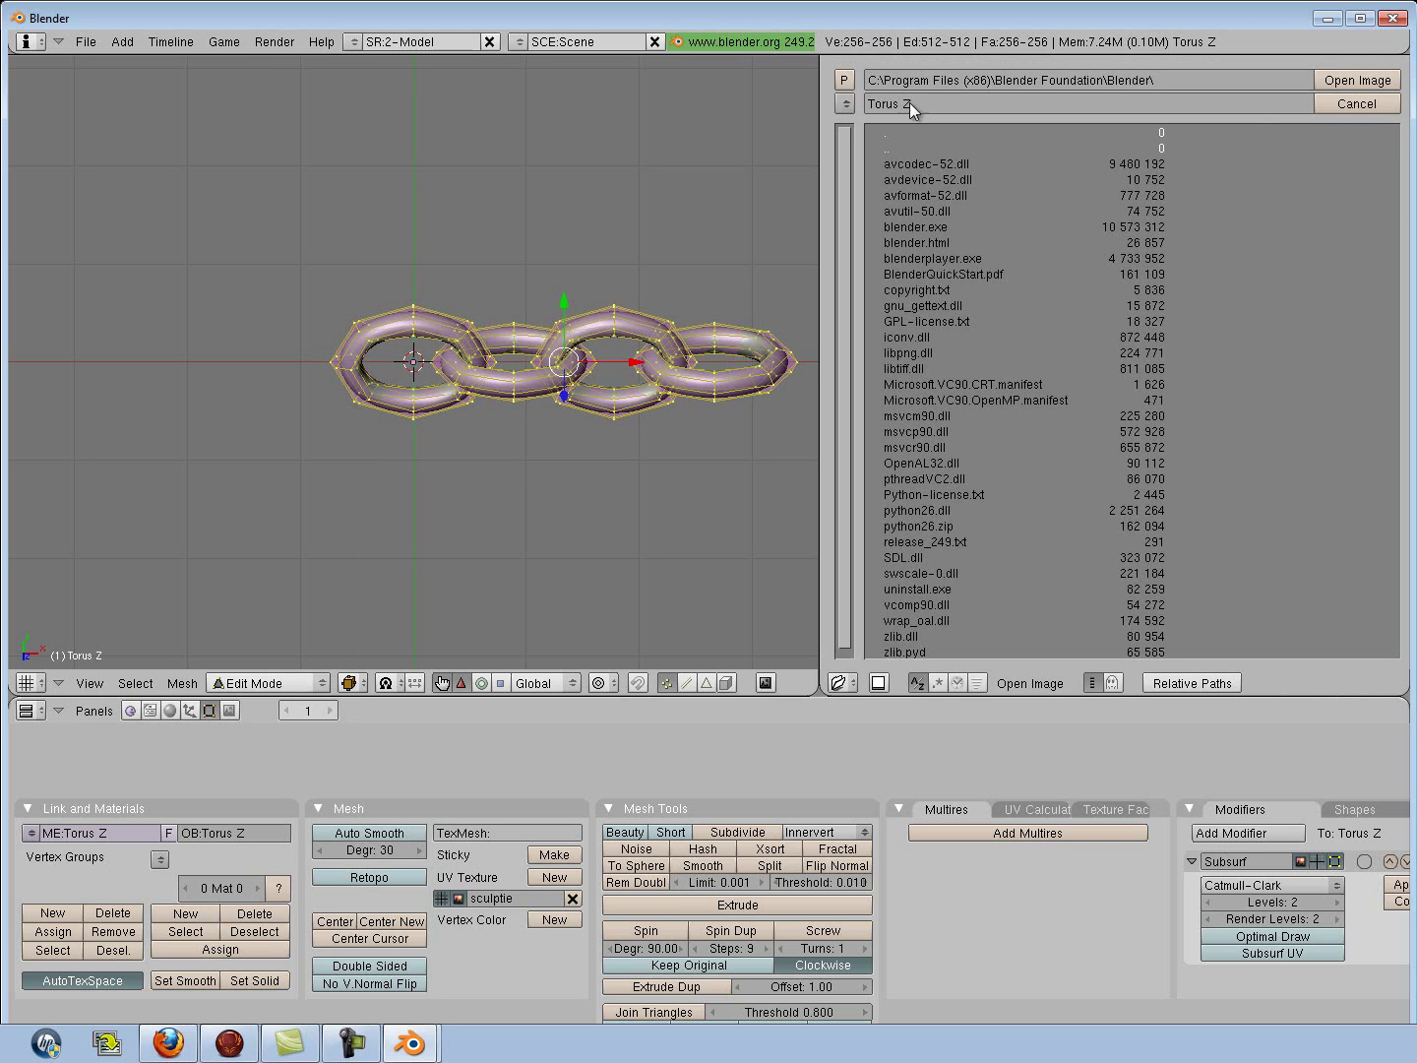
pyautogui.click(844, 103)
pyautogui.click(893, 298)
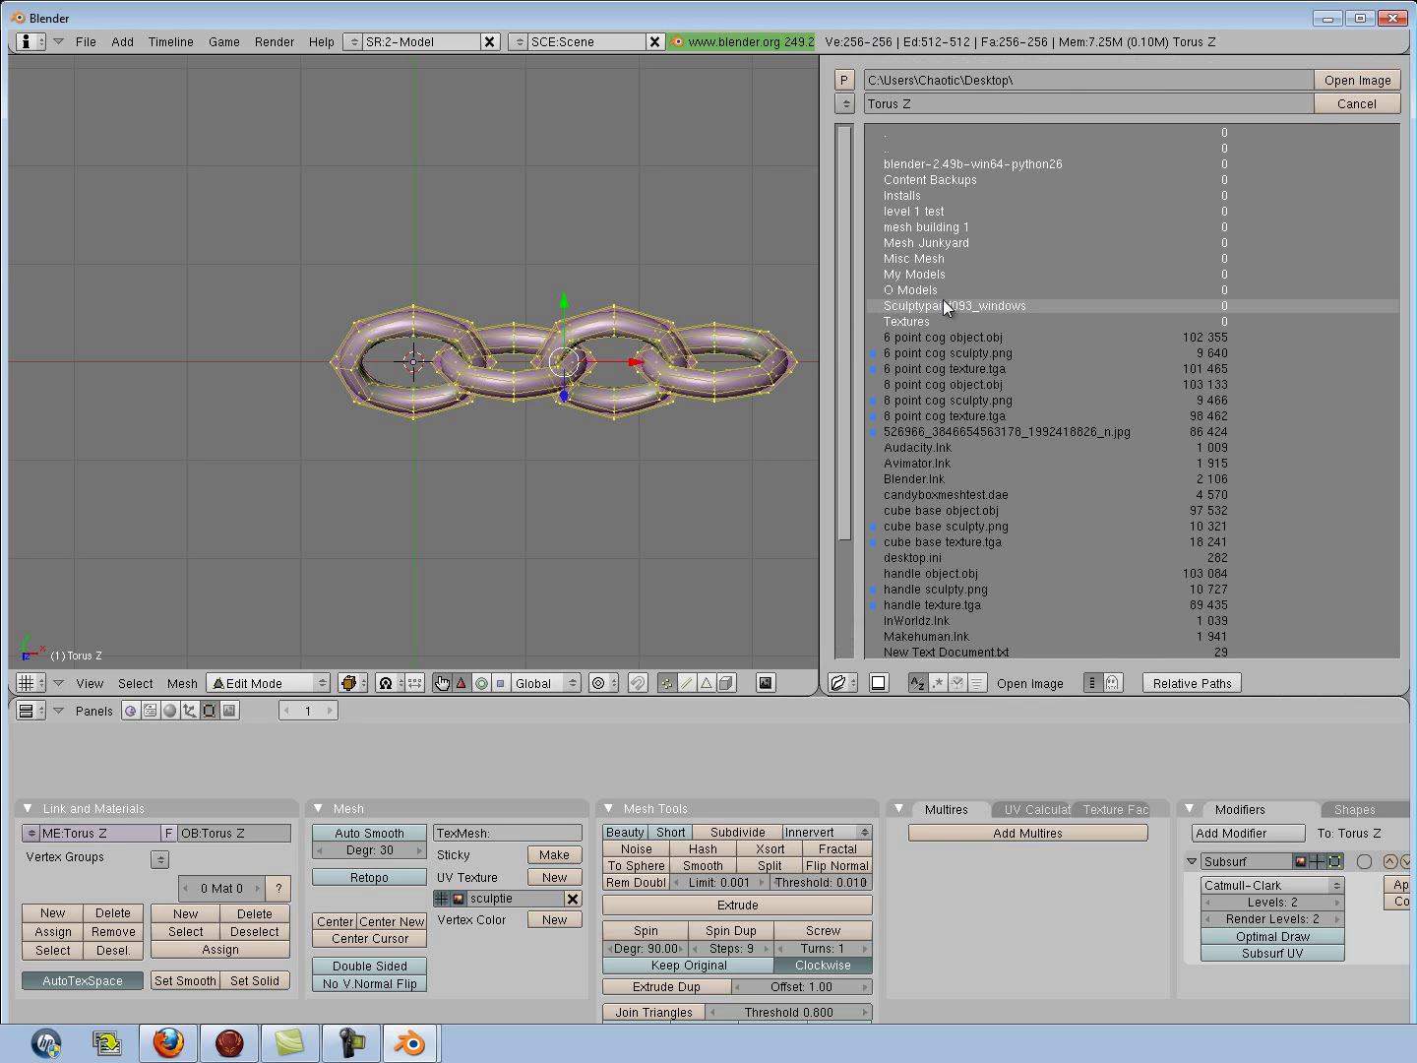
pyautogui.click(929, 316)
pyautogui.click(942, 243)
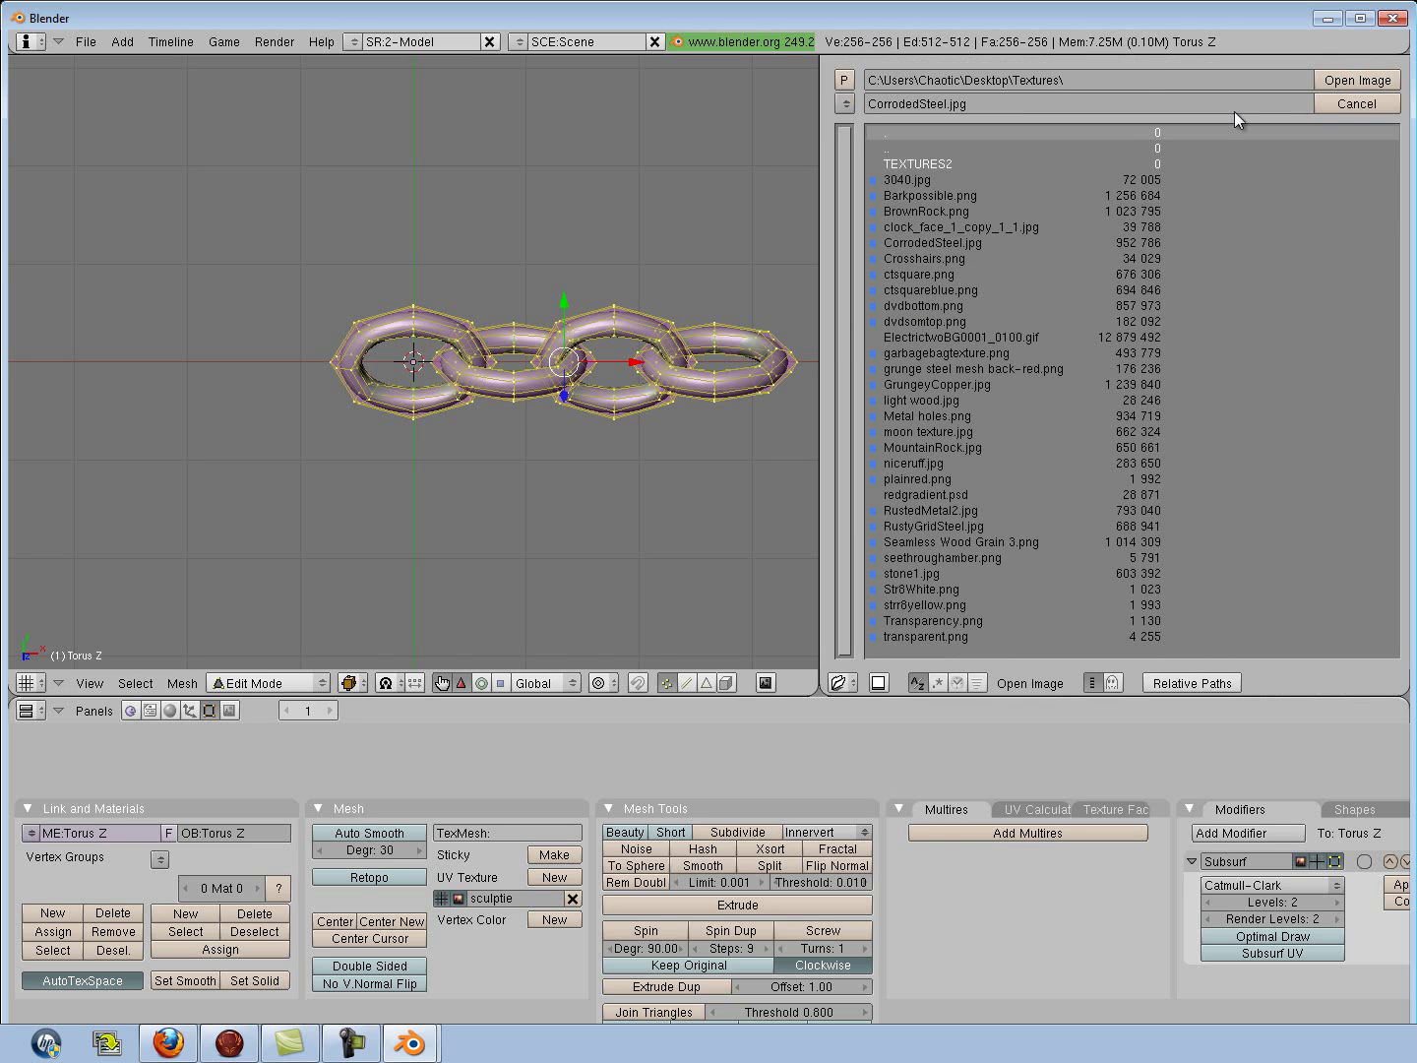
pyautogui.click(1357, 80)
pyautogui.press('Home')
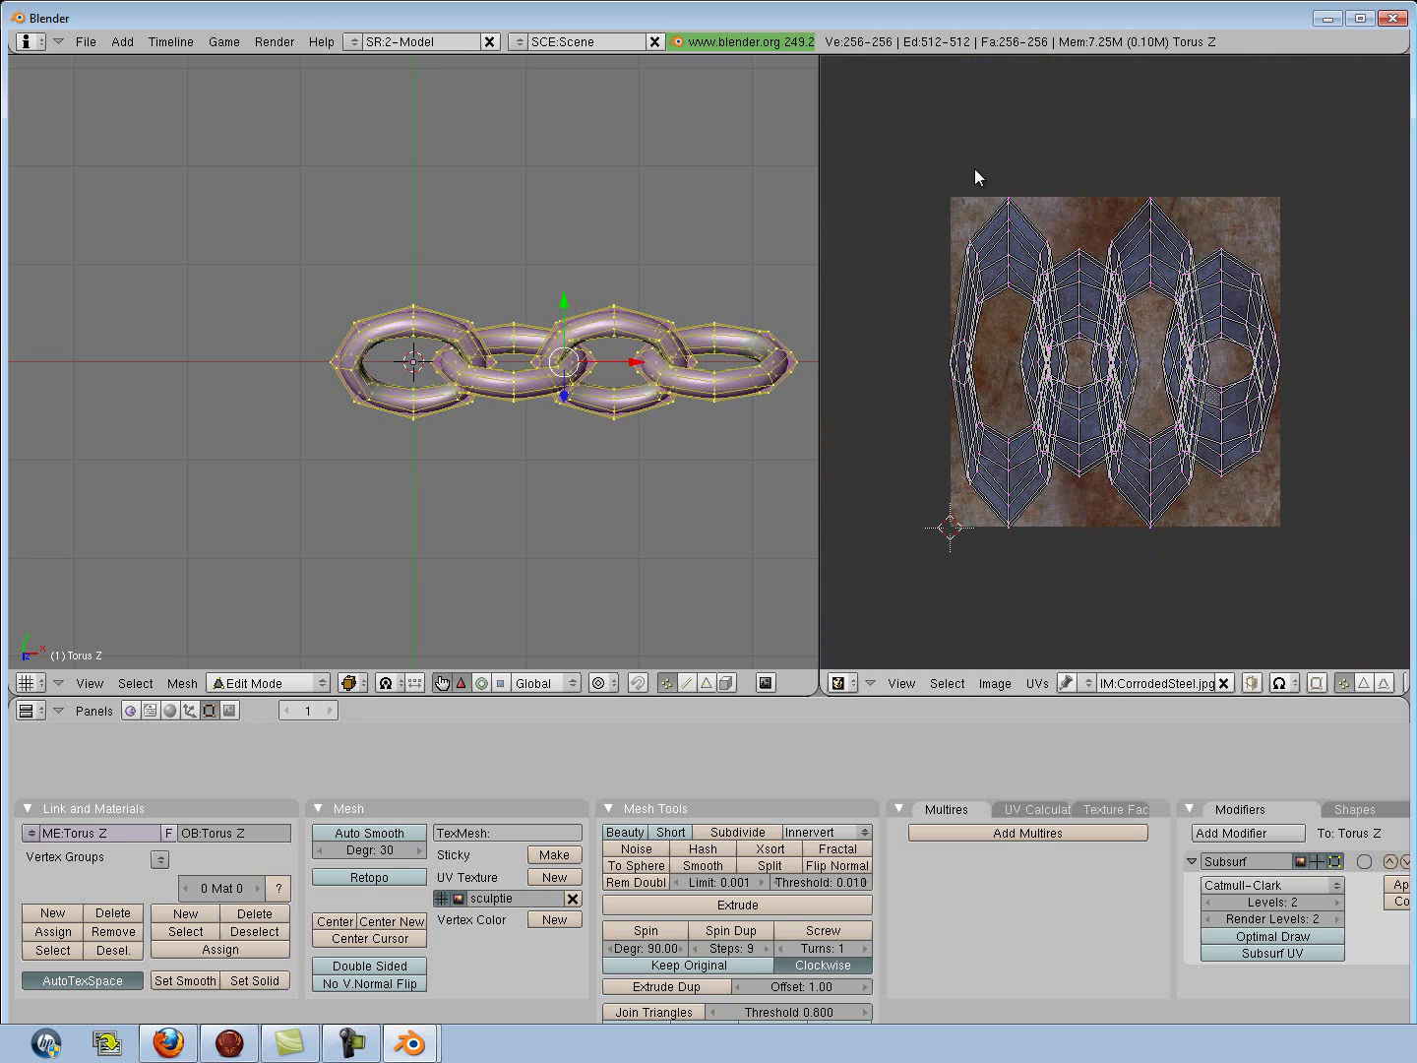
# Switch to Texture Paint mode and widen the 3D view to show the rusty chain.
pyautogui.click(321, 686)
pyautogui.click(288, 584)
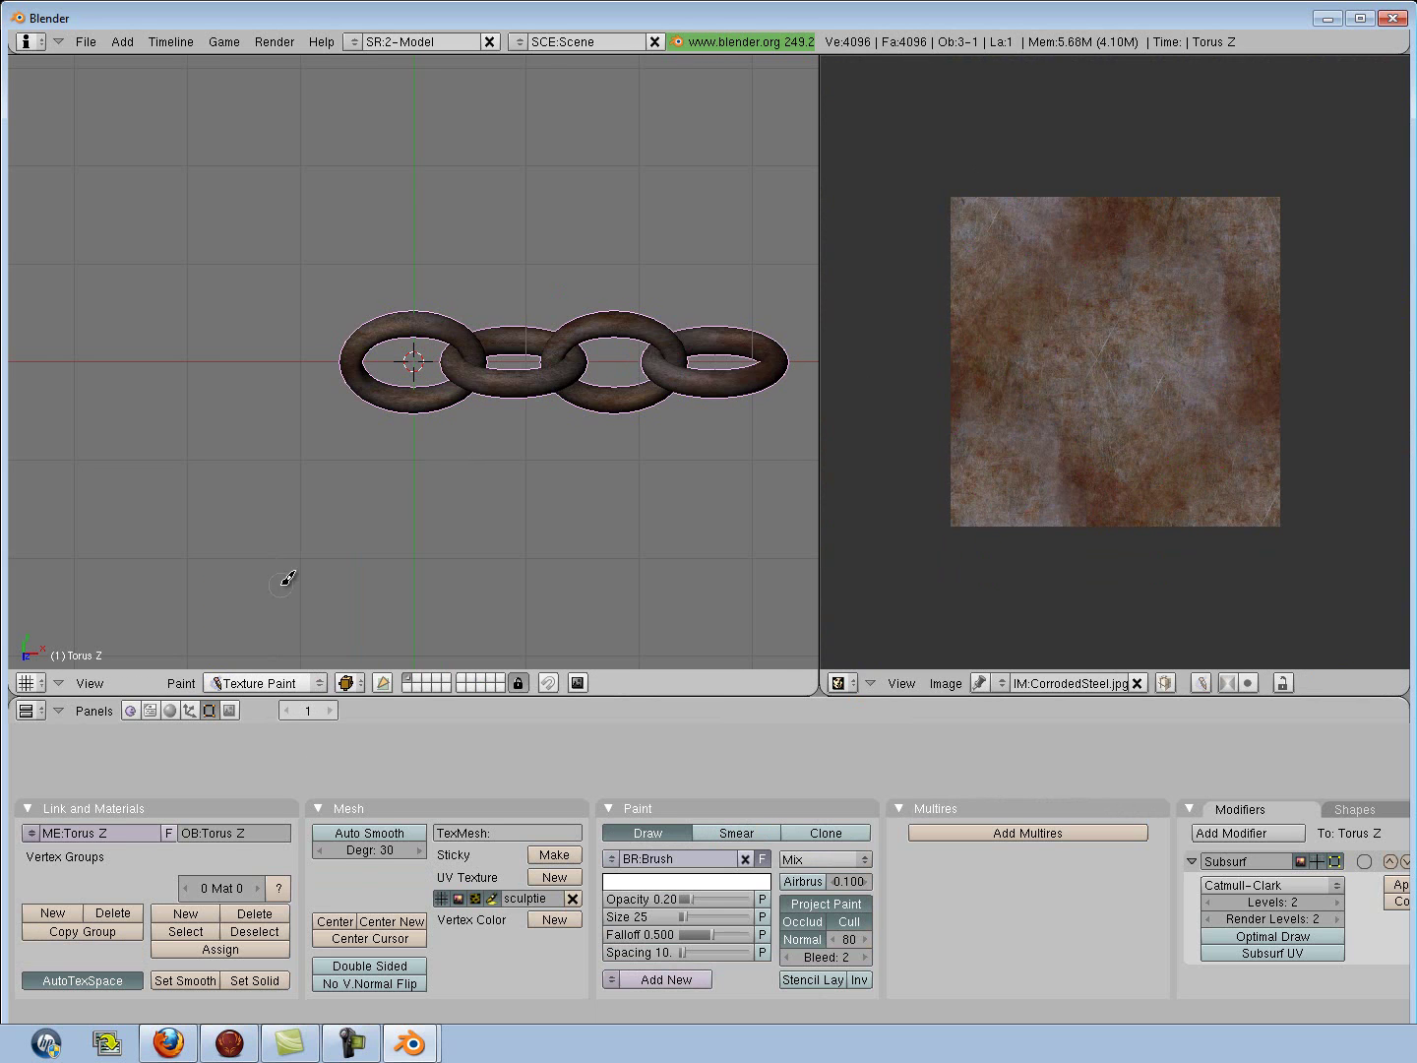
pyautogui.scroll(4, 561, 454)
pyautogui.scroll(-1, 560, 452)
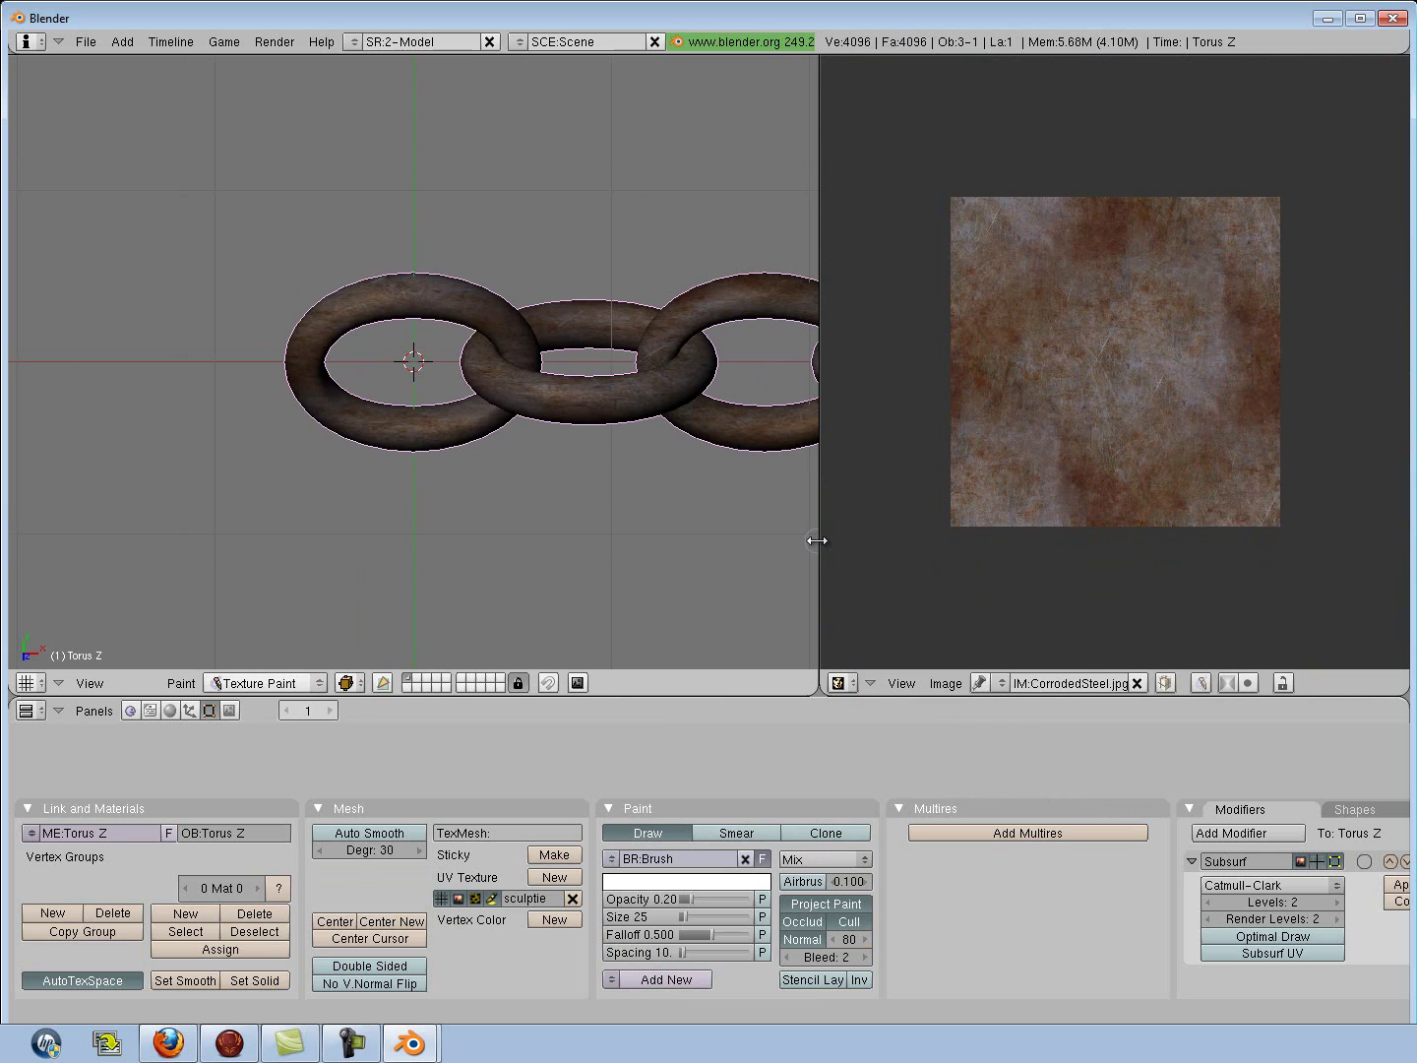
pyautogui.moveTo(813, 542); pyautogui.dragTo(1127, 534)
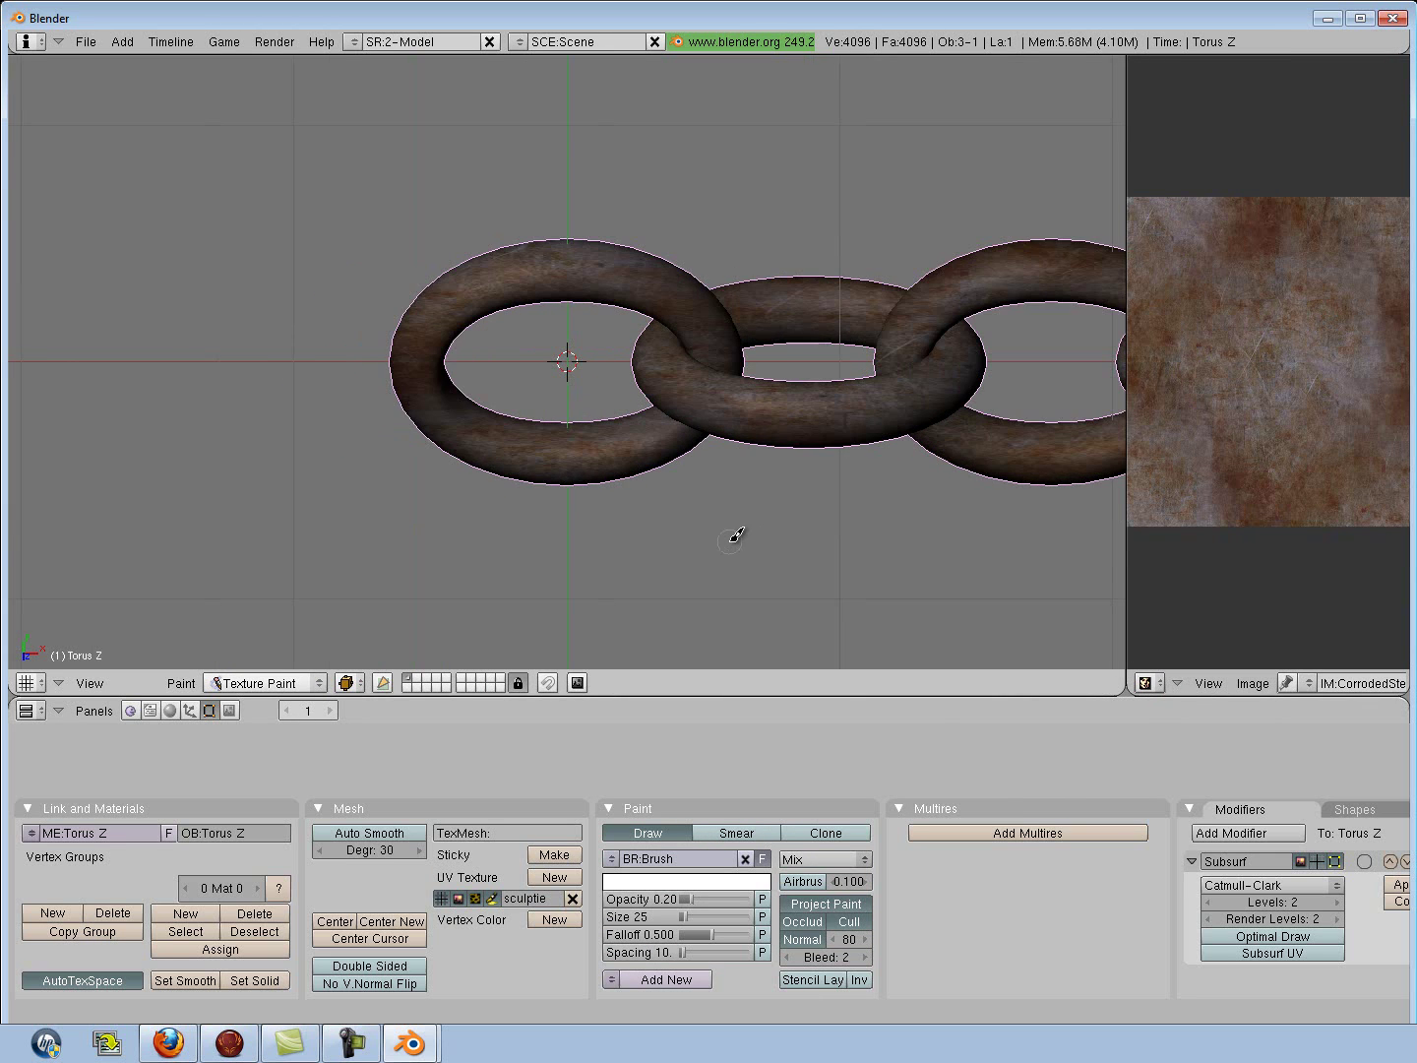
pyautogui.scroll(-3, 738, 538)
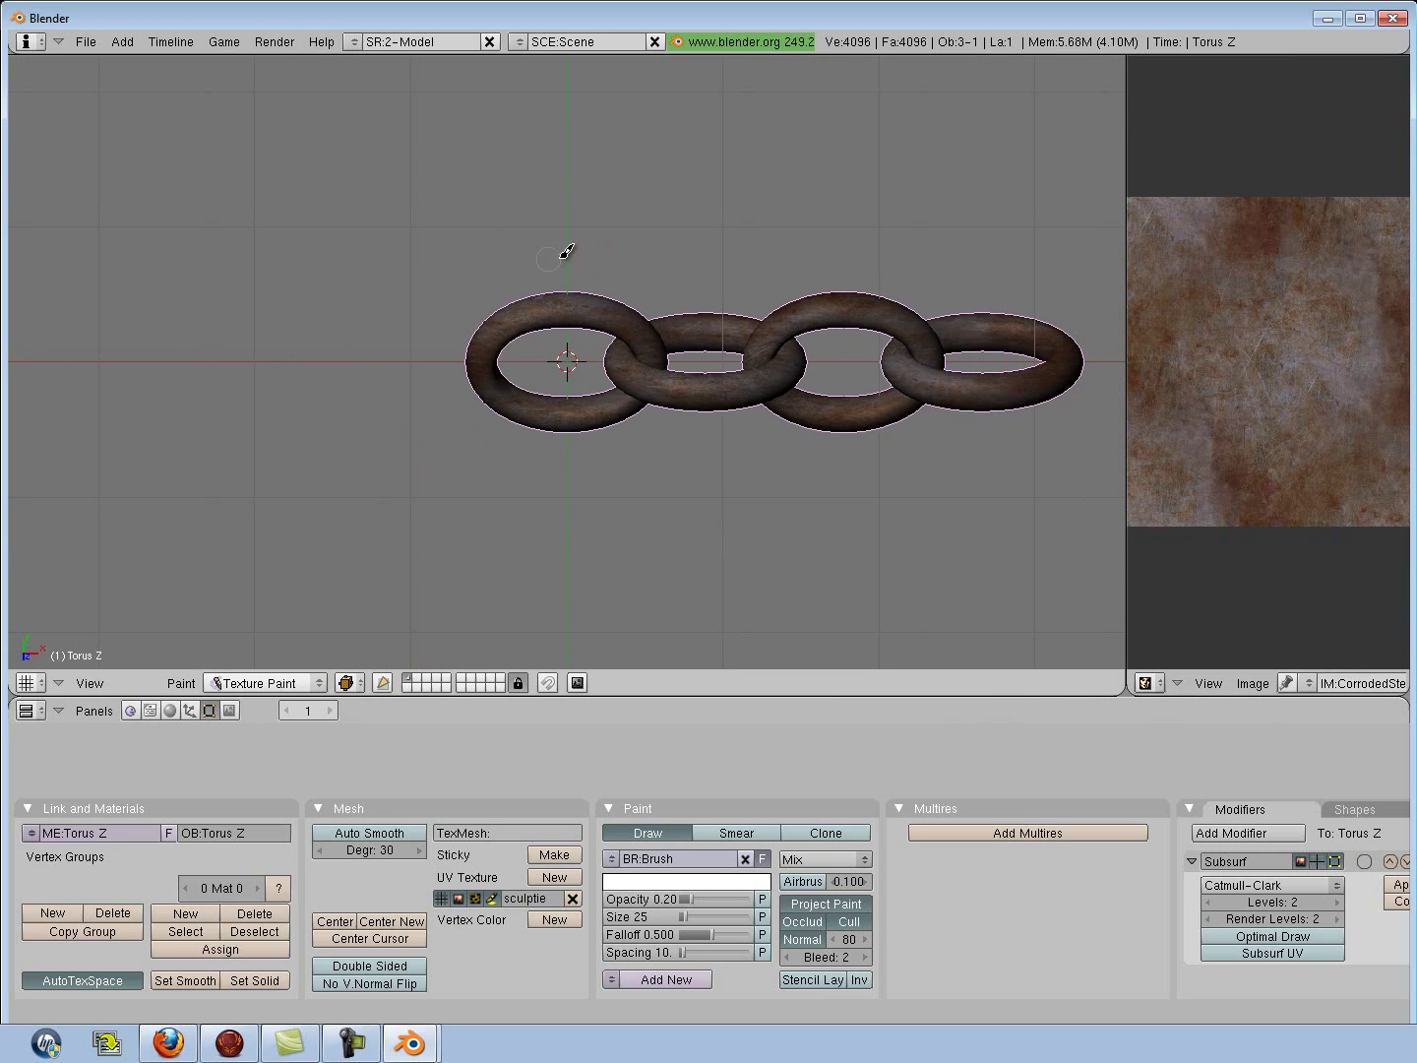
# Export the chain via COLLADA 1.4 as chain.dae on the Desktop.
pyautogui.click(77, 43)
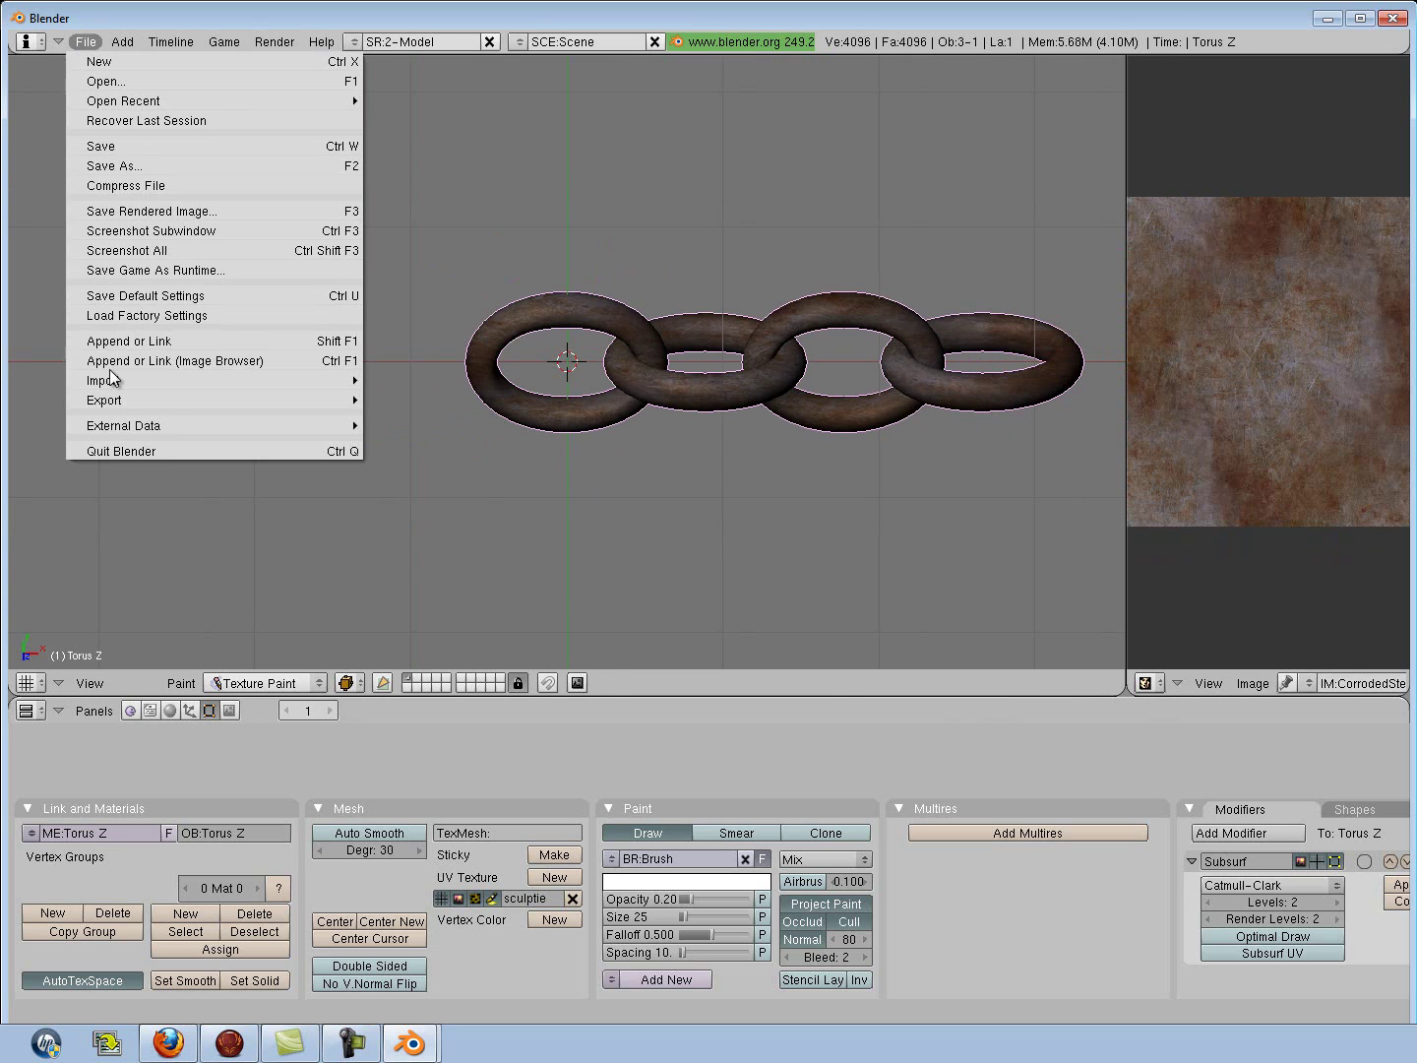
pyautogui.moveTo(114, 407)
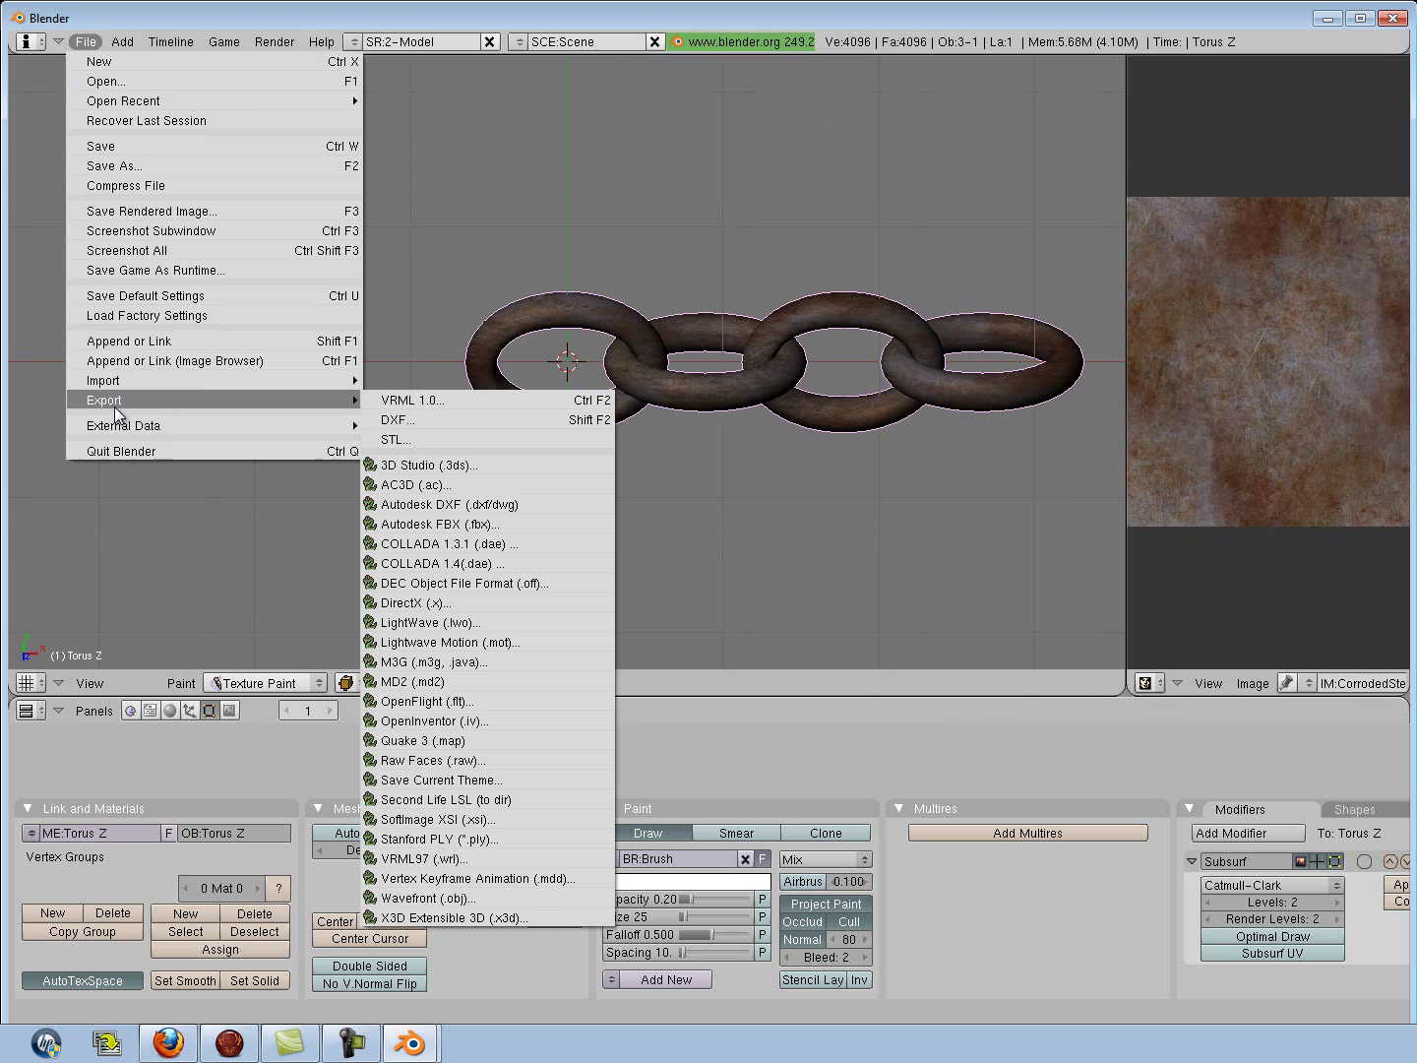
pyautogui.click(449, 565)
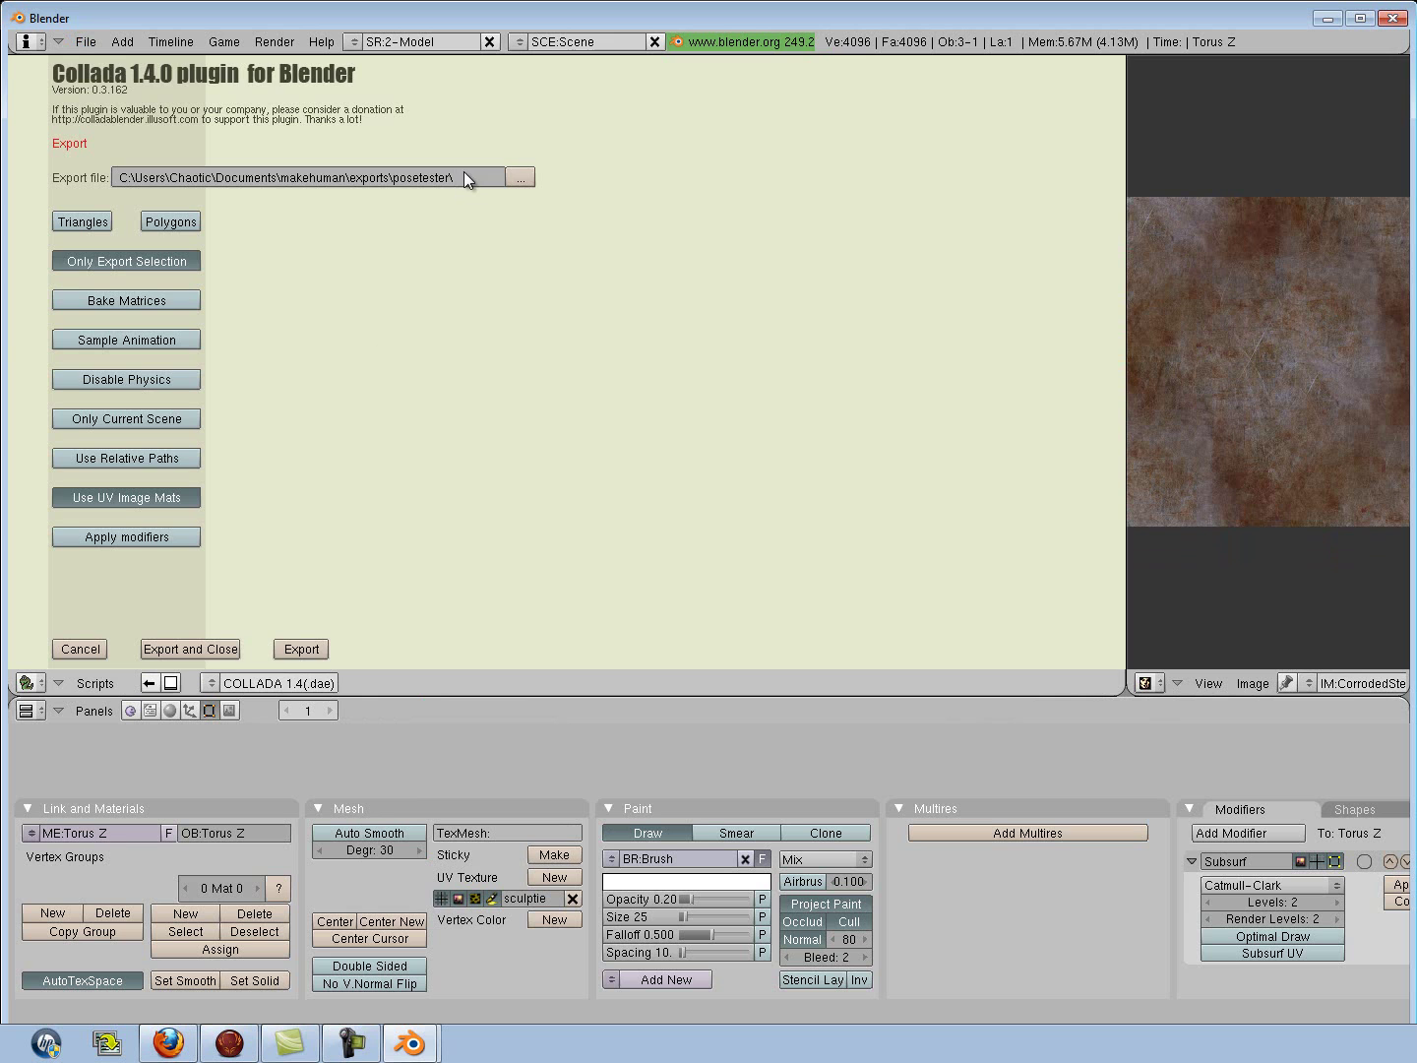
pyautogui.click(518, 179)
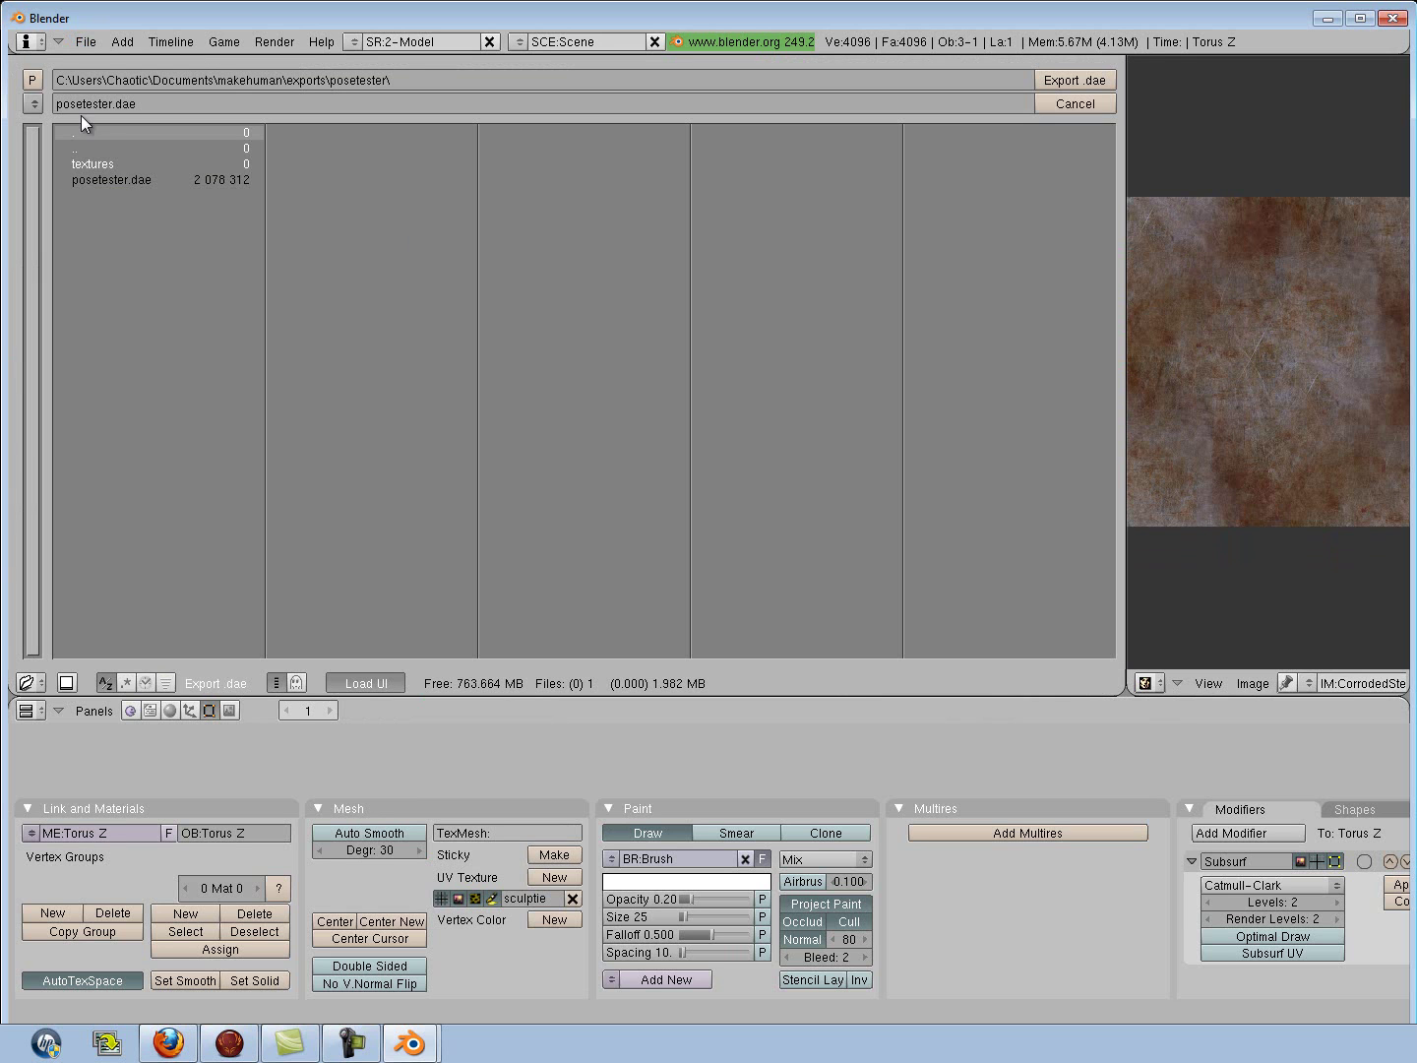
pyautogui.click(33, 105)
pyautogui.click(82, 301)
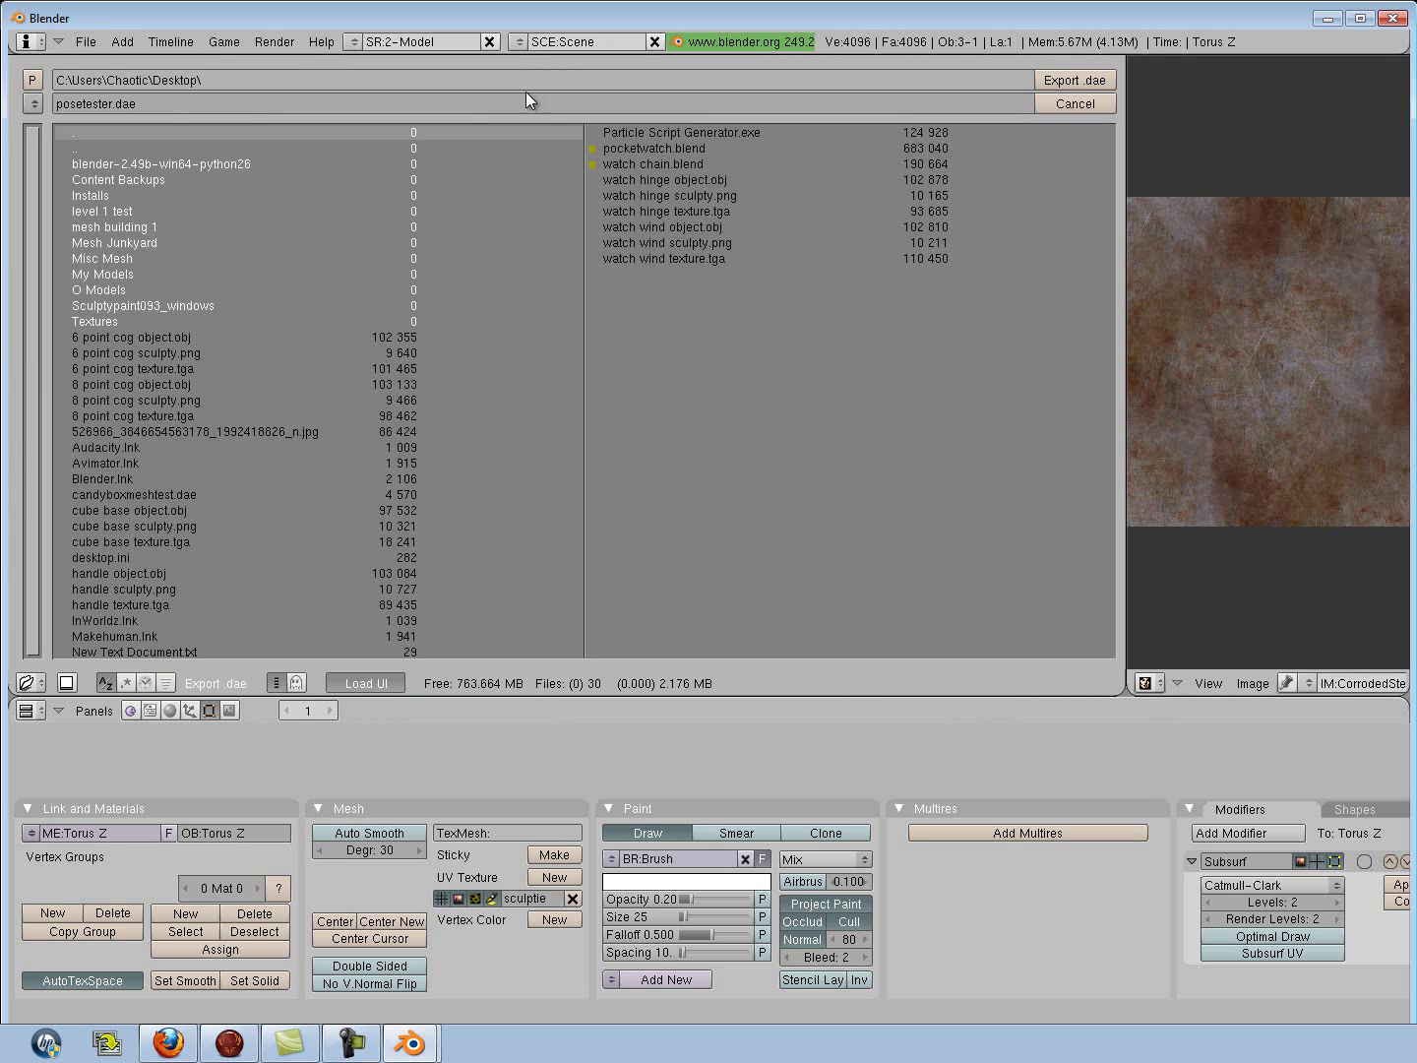
pyautogui.click(138, 103)
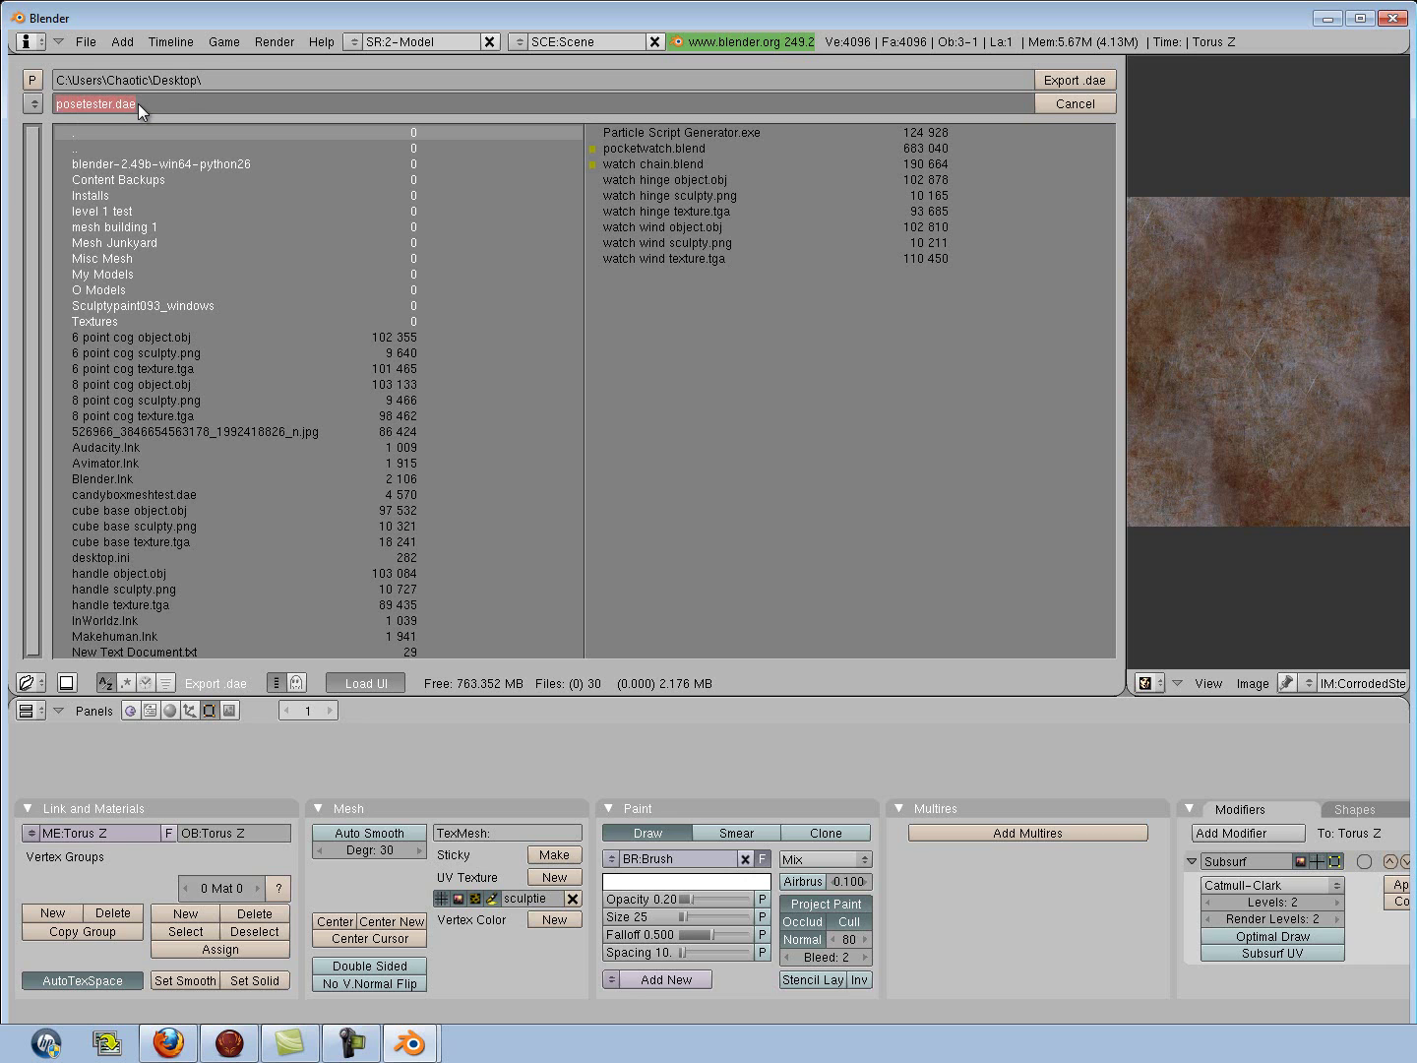
pyautogui.write('chain.dae')
pyautogui.press('Return')
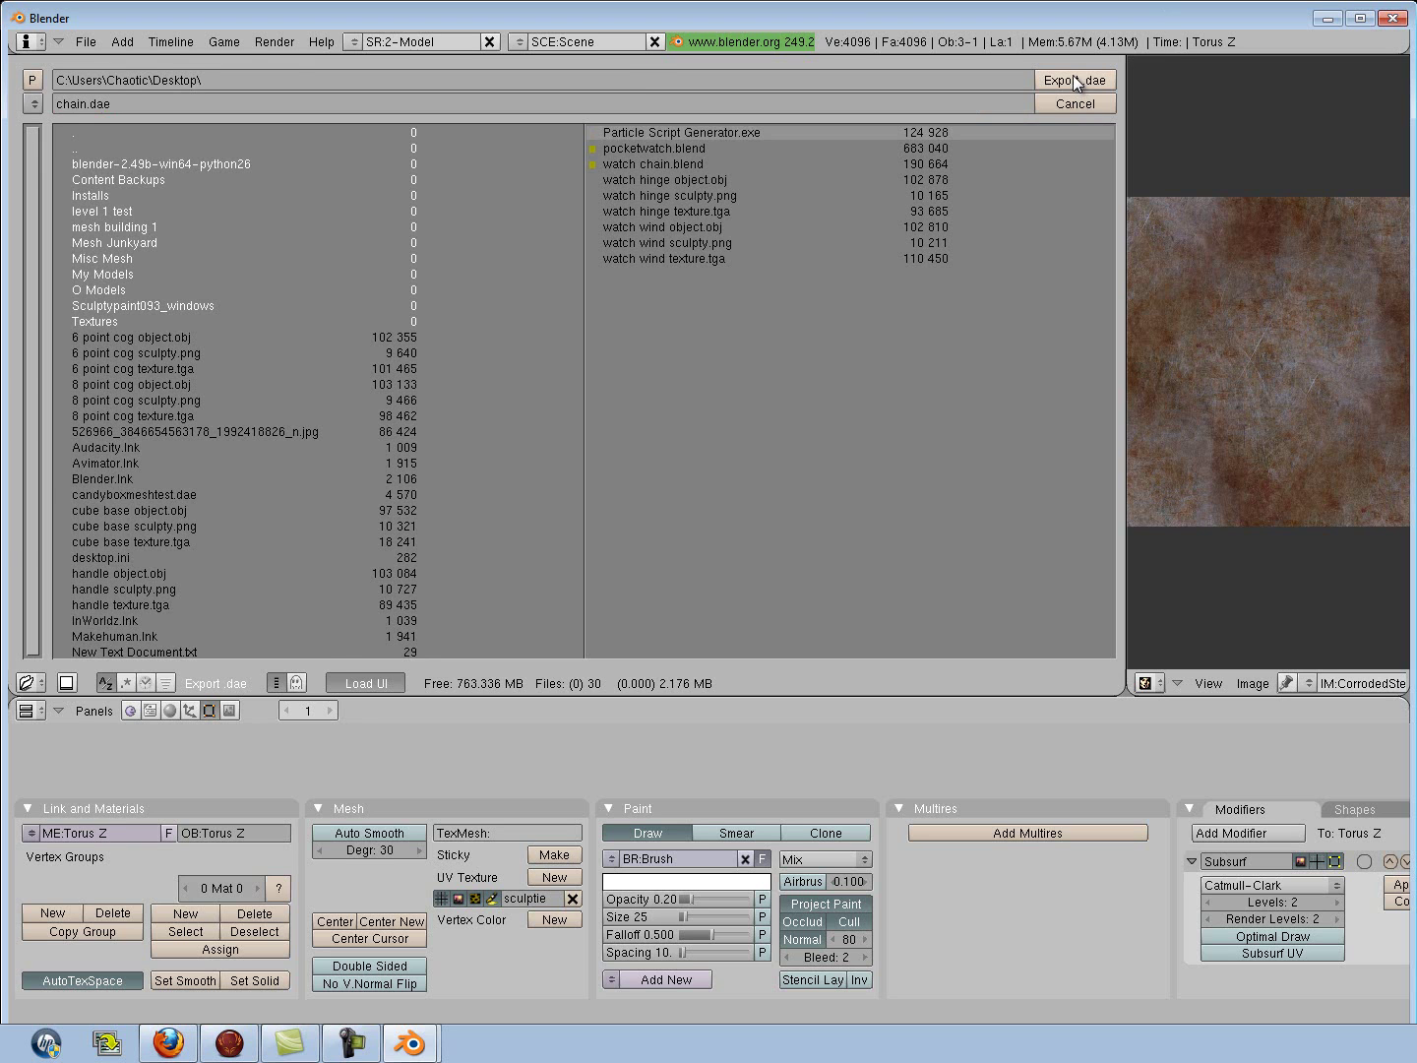
pyautogui.click(1072, 80)
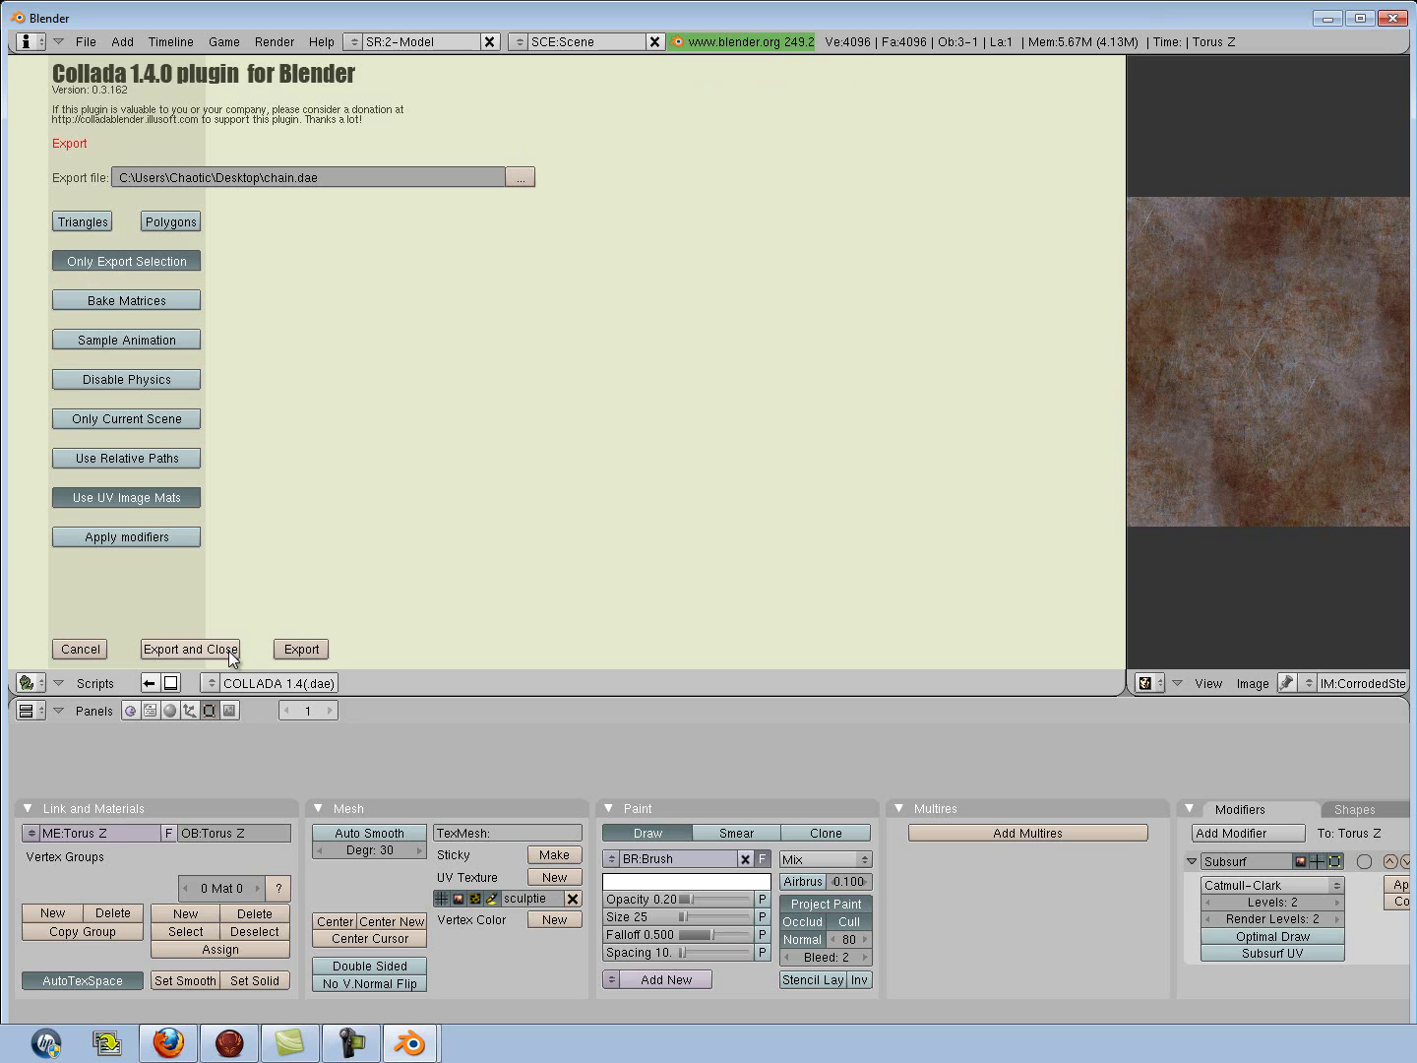
pyautogui.click(191, 648)
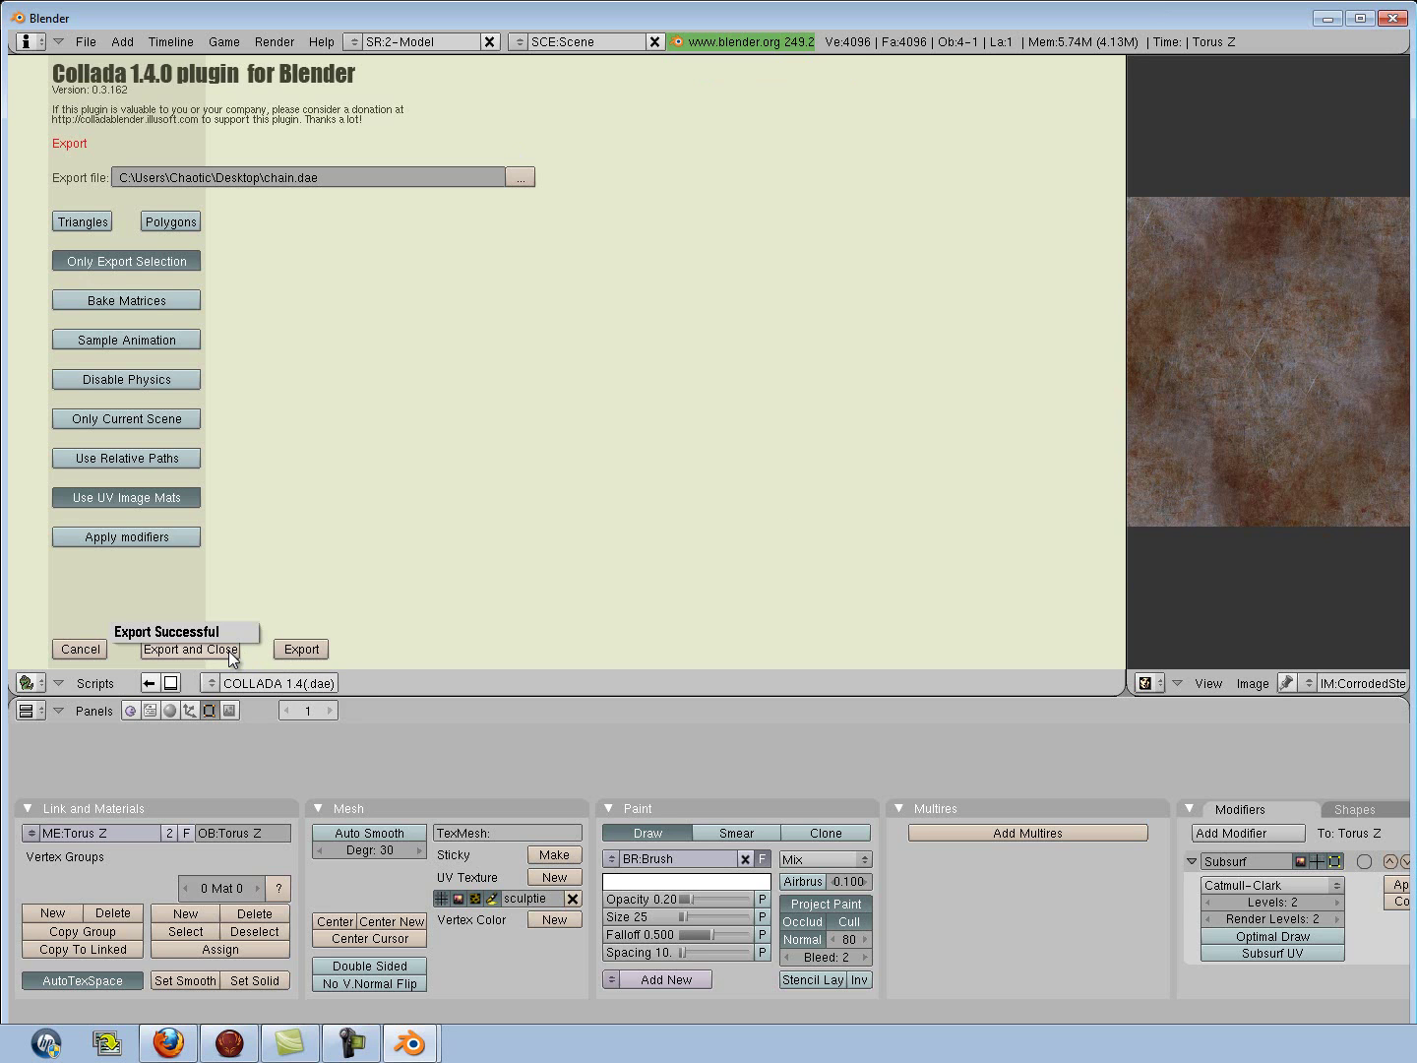